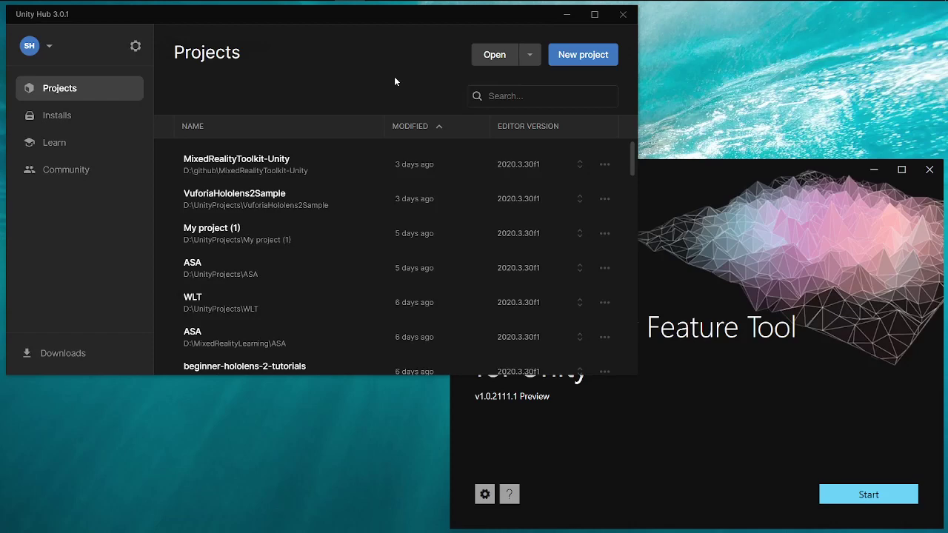
Step: Create a new 3D project named 'MRTK Examples Hub' and bring the Feature Tool window forward
{"action": "left_click", "coordinate": [582, 60]}
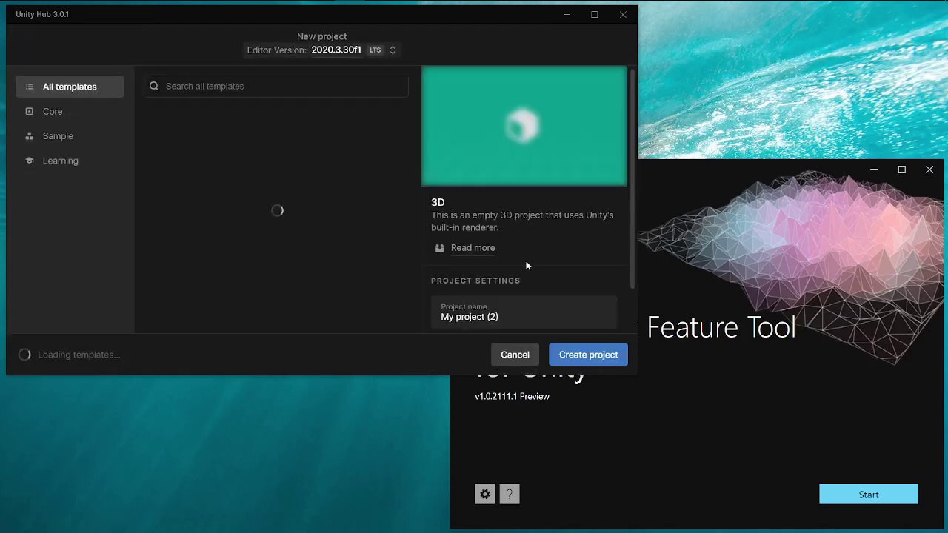
{"action": "left_click", "coordinate": [524, 318]}
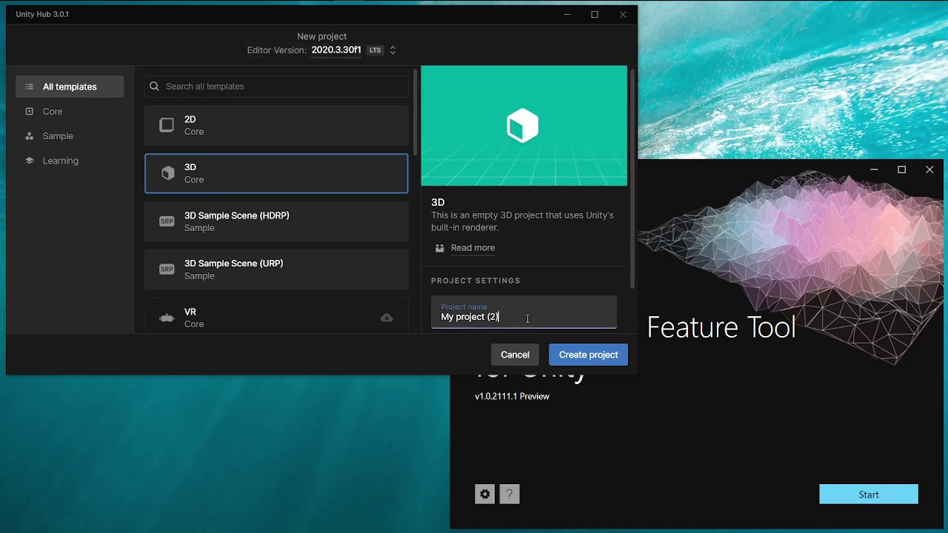
{"action": "left_click_drag", "start_coordinate": [524, 318], "coordinate": [405, 320]}
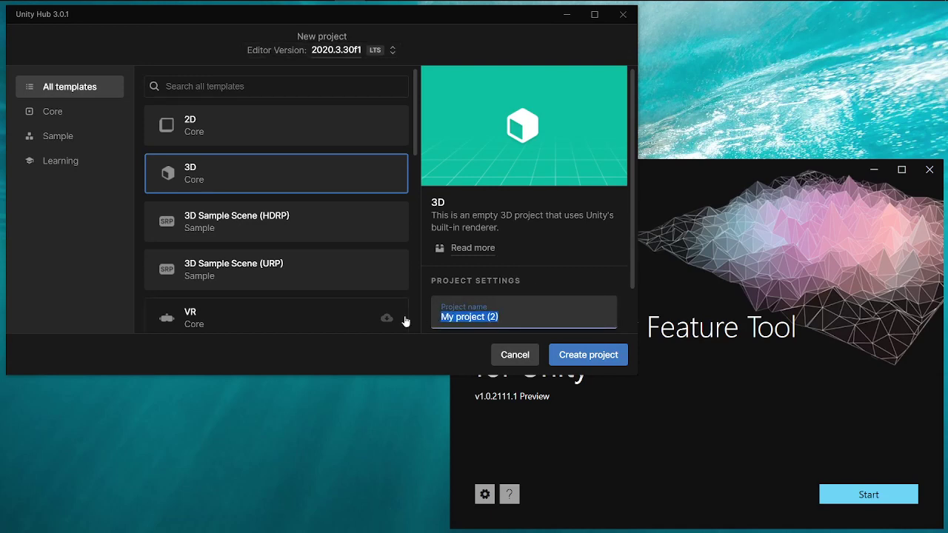
{"action": "type", "text": "MRTK Examples Hub"}
{"action": "scroll", "coordinate": [504, 269], "scroll_direction": "down", "scroll_amount": 1}
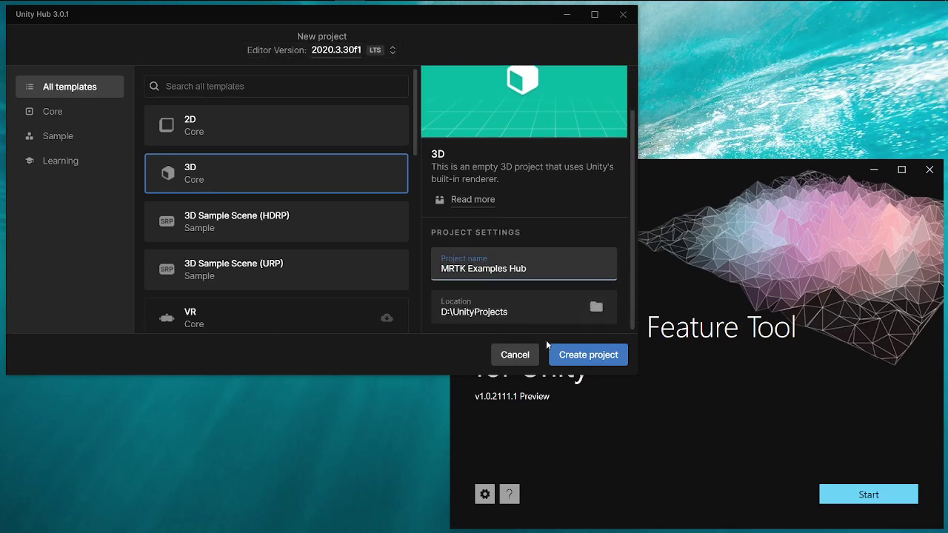
{"action": "left_click", "coordinate": [582, 356]}
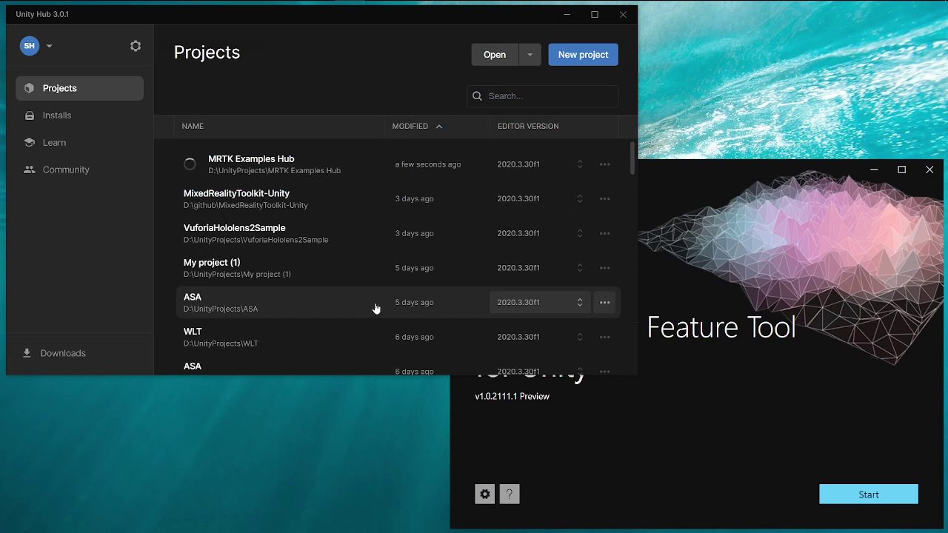
{"action": "left_click", "coordinate": [664, 170]}
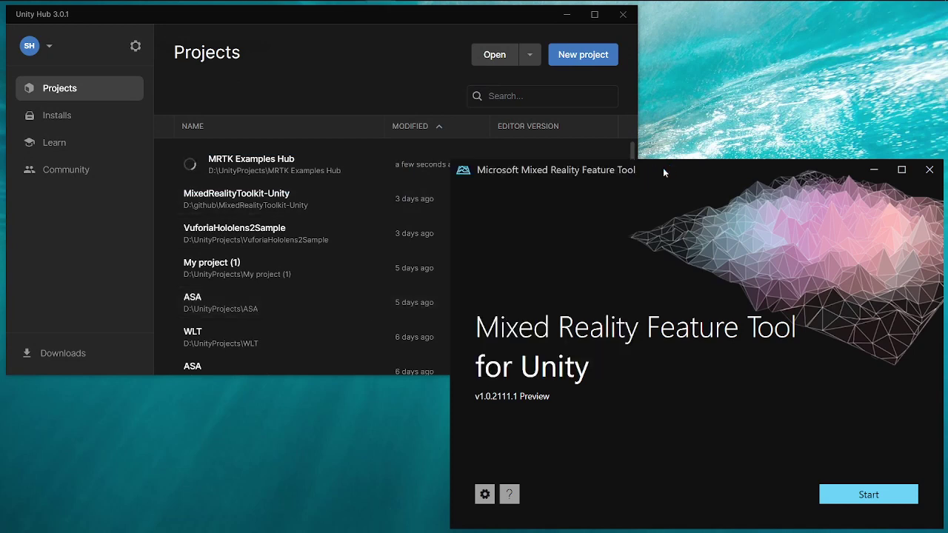
Step: Return to Unity Hub and wait for MRTK Examples Hub to open in the editor with SampleScene
{"action": "left_click", "coordinate": [411, 54]}
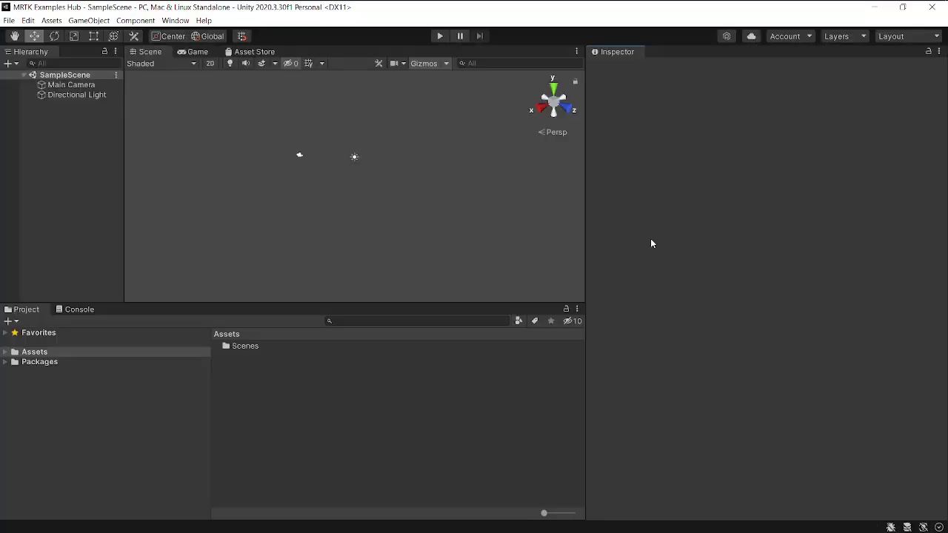
Step: Switch to the Mixed Reality Feature Tool, start setup and browse for a project folder
{"action": "key", "text": "alt+Tab"}
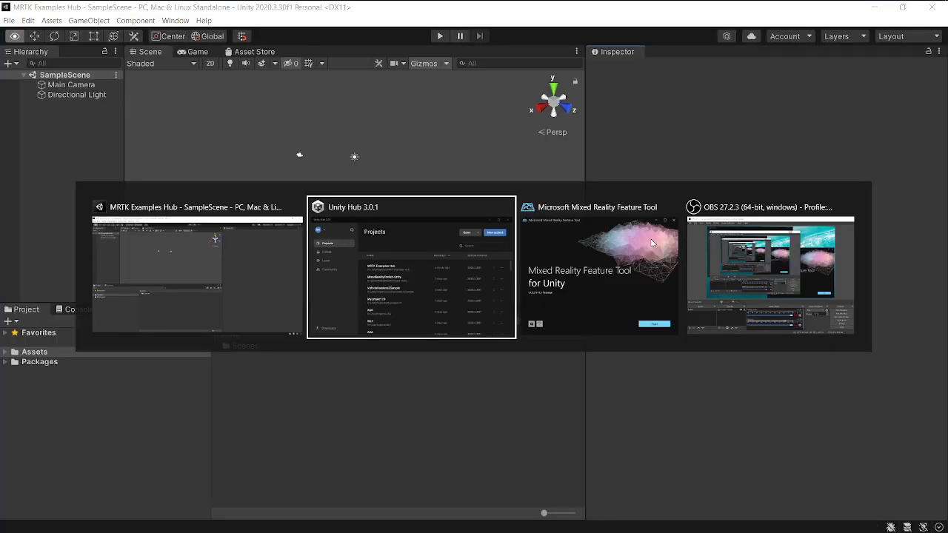
{"action": "left_click", "coordinate": [652, 243]}
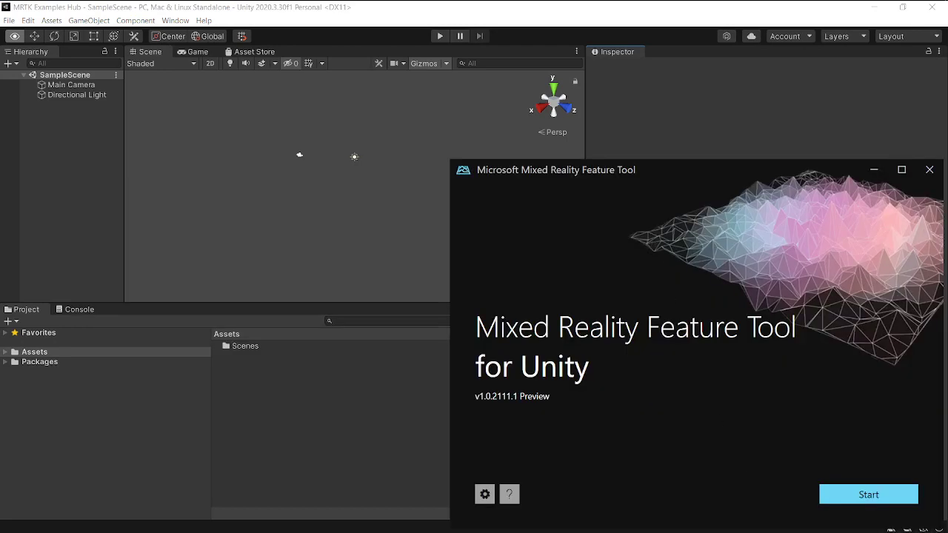
{"action": "left_click", "coordinate": [847, 494]}
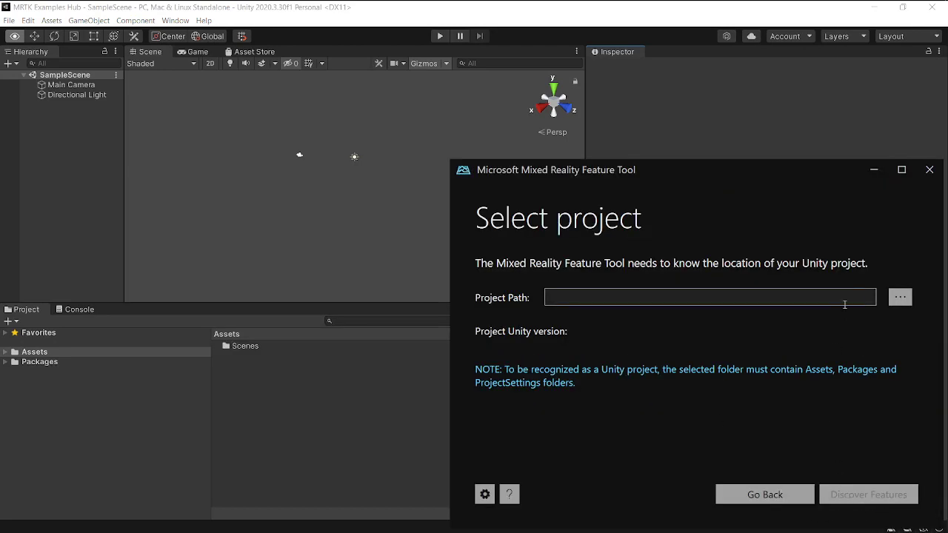
{"action": "left_click", "coordinate": [899, 300]}
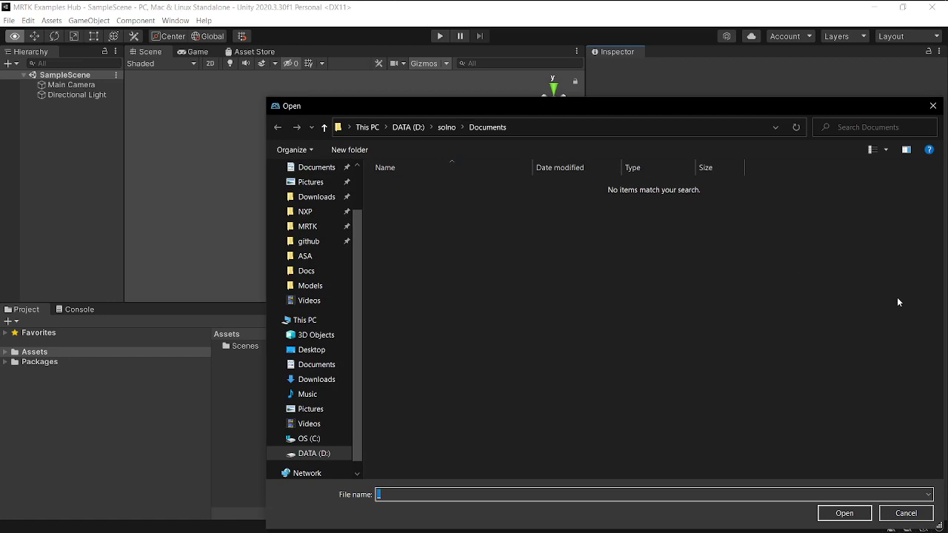
Step: Choose D:\UnityProjects\MRTK Examples Hub as the Feature Tool's project path
{"action": "left_click", "coordinate": [561, 124]}
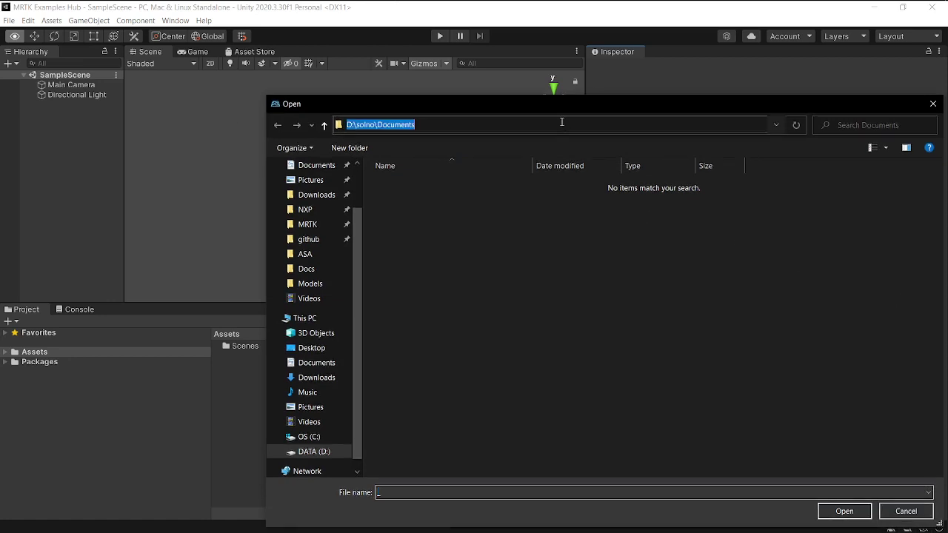
{"action": "left_click", "coordinate": [314, 452]}
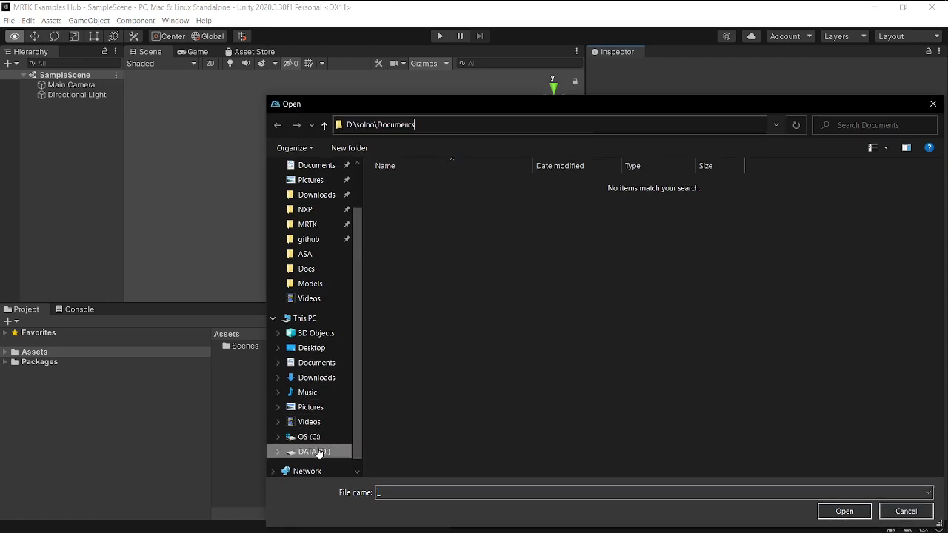
{"action": "scroll", "coordinate": [445, 348], "scroll_direction": "down", "scroll_amount": 5}
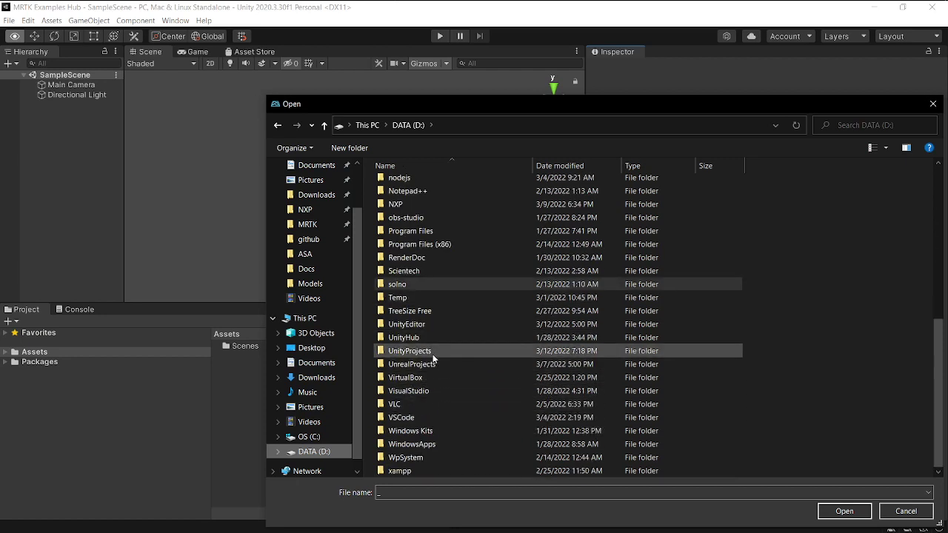
{"action": "left_click", "coordinate": [453, 352]}
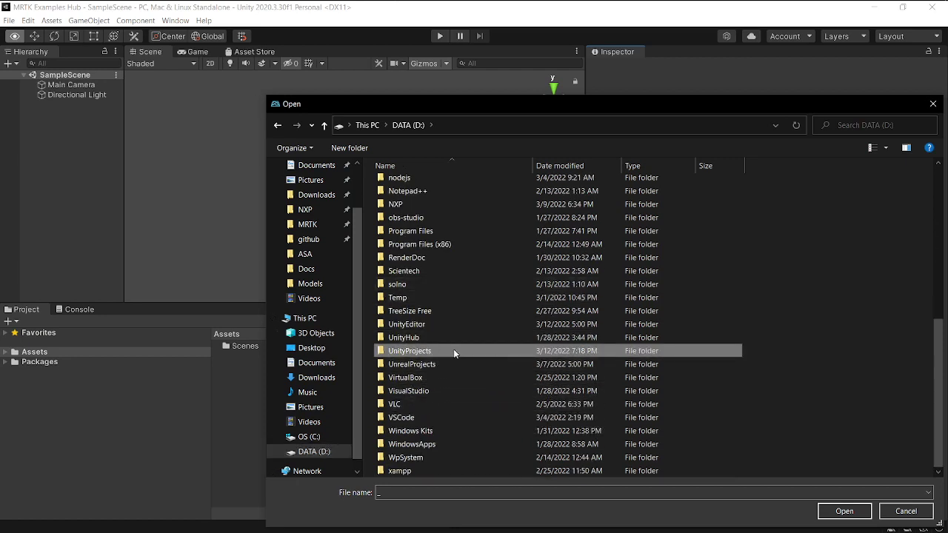
{"action": "double_click", "coordinate": [453, 350]}
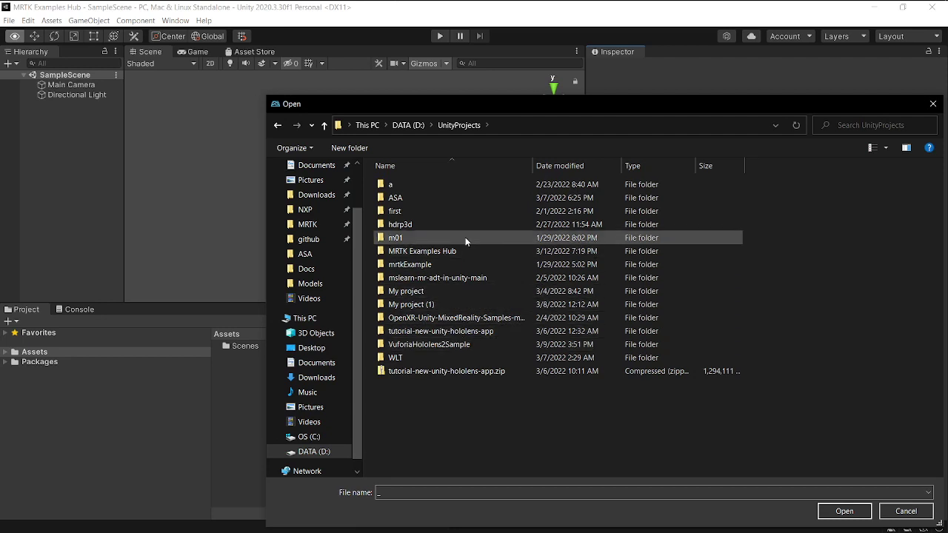
{"action": "left_click", "coordinate": [565, 166]}
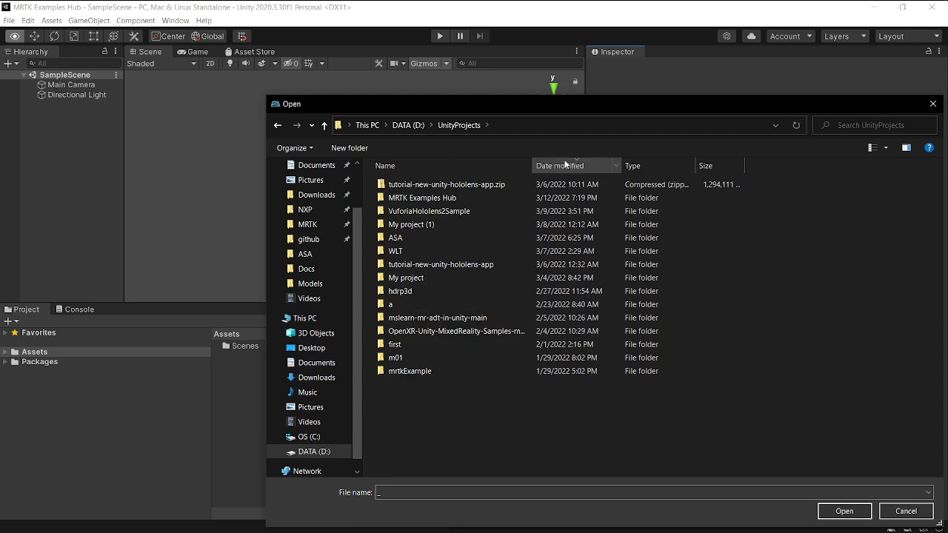
{"action": "left_click", "coordinate": [488, 200]}
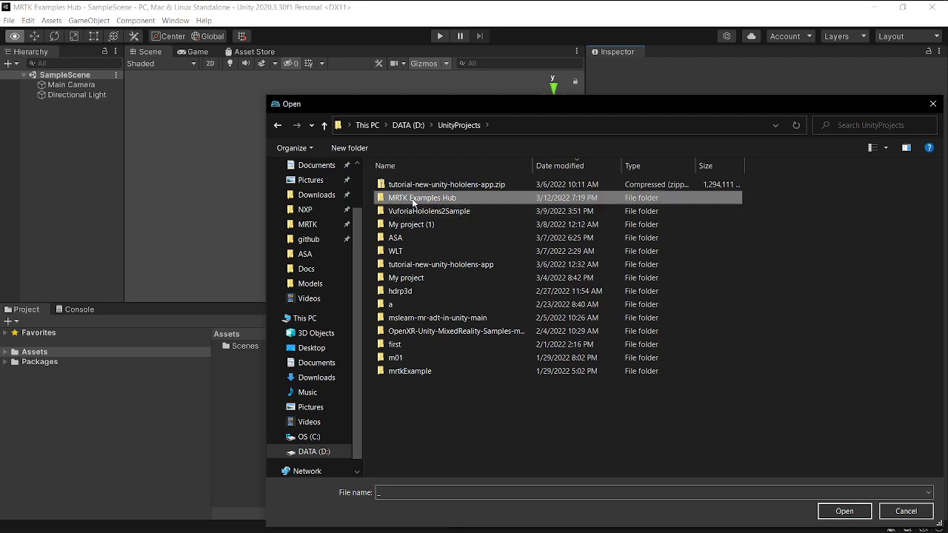
{"action": "left_click", "coordinate": [851, 511]}
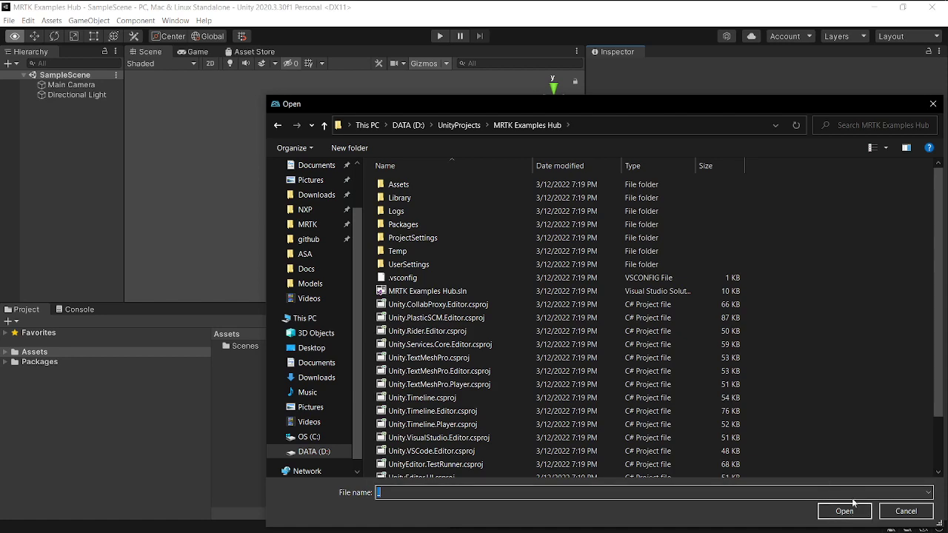
{"action": "left_click", "coordinate": [846, 512]}
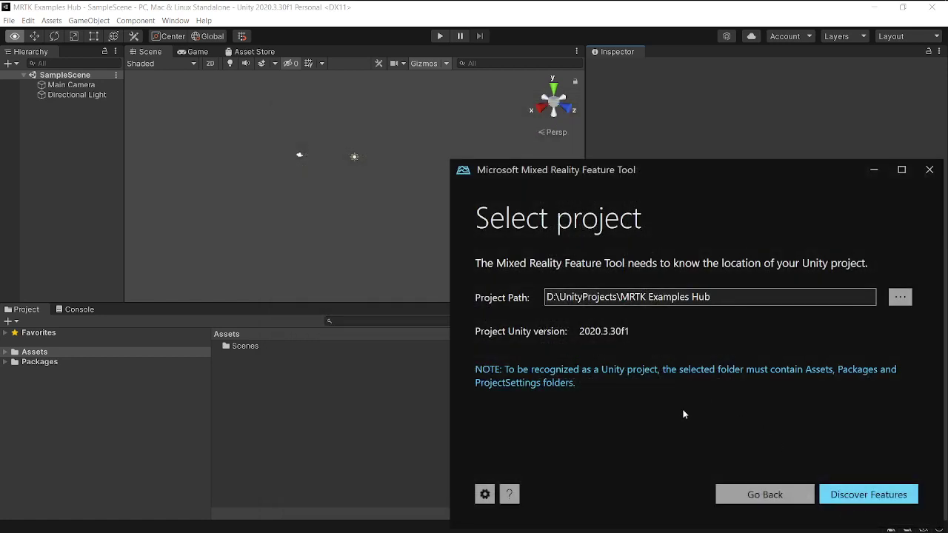
Step: Select the Mixed Reality OpenXR Plugin, Toolkit Examples and Toolkit Tools features
{"action": "left_click", "coordinate": [844, 492]}
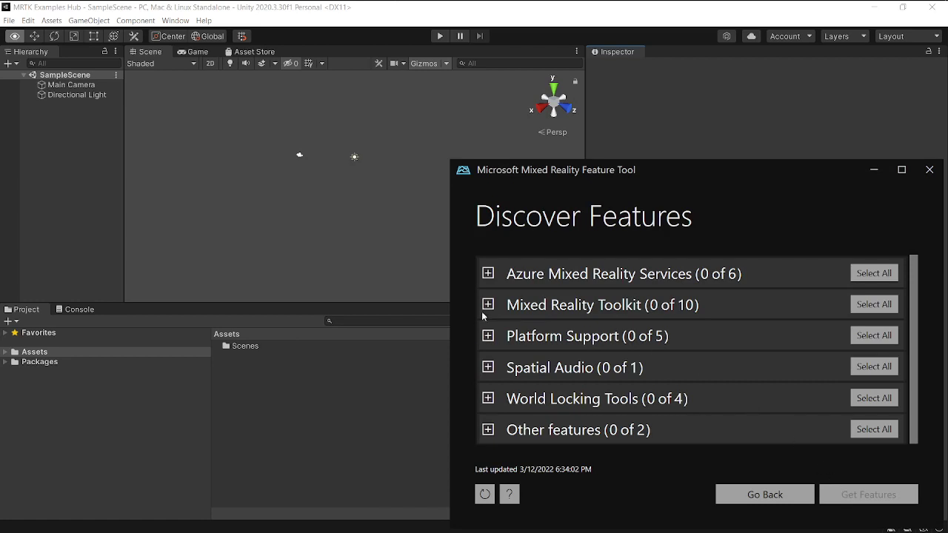
{"action": "left_click", "coordinate": [486, 336]}
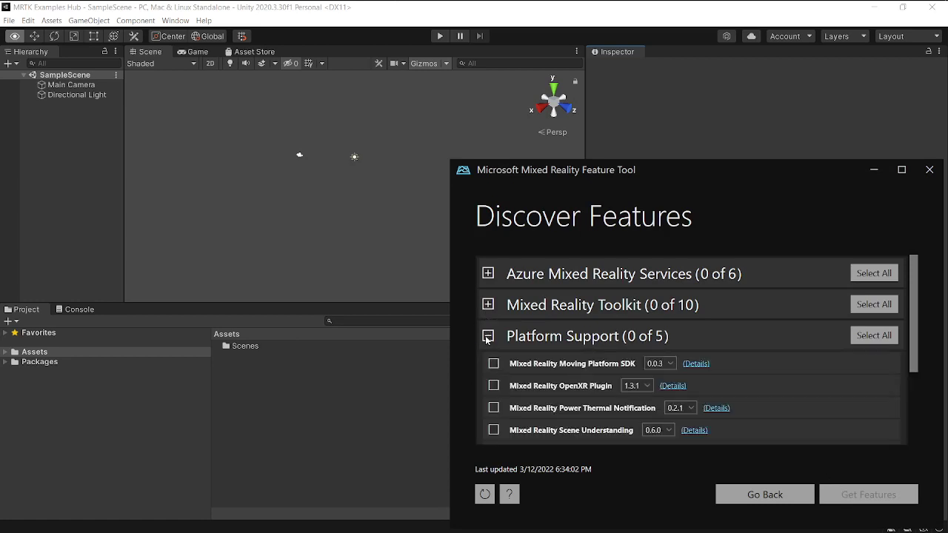
{"action": "left_click", "coordinate": [494, 386]}
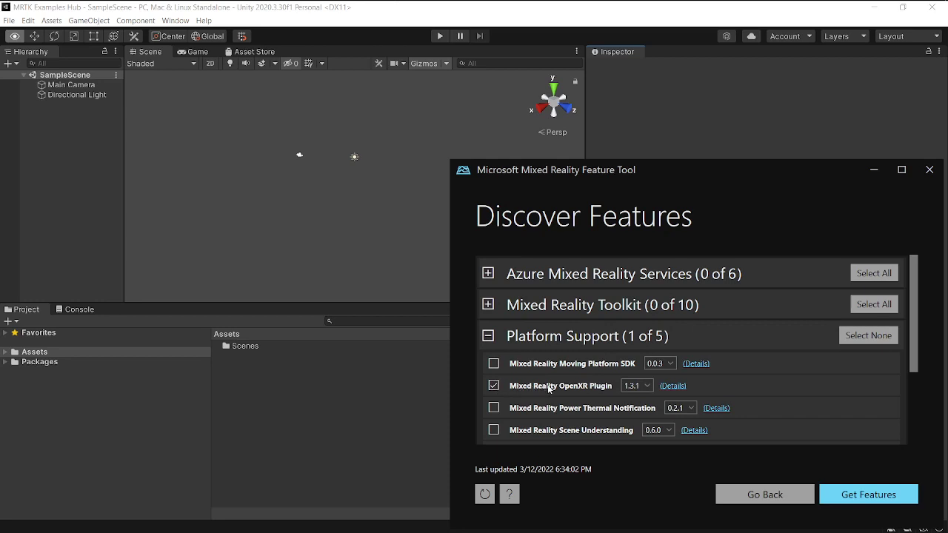
{"action": "left_click", "coordinate": [488, 305]}
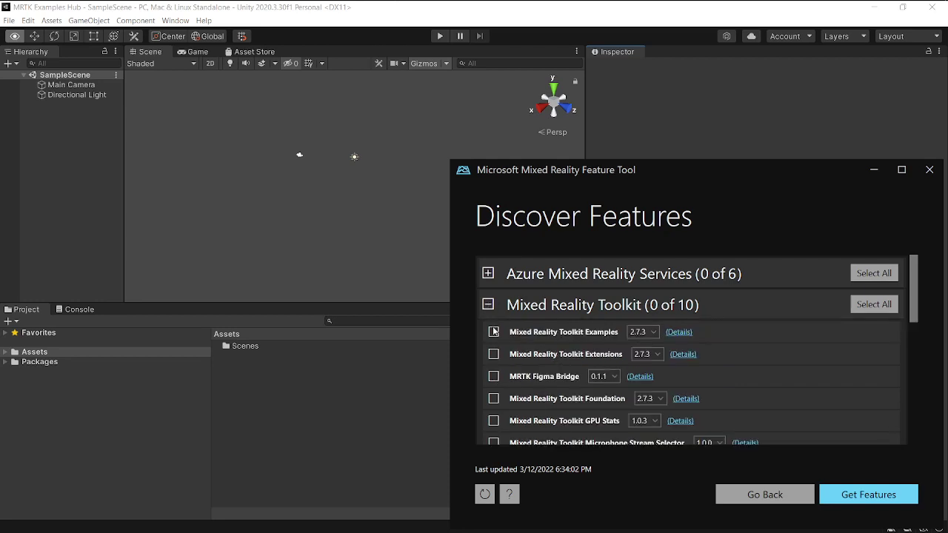
{"action": "left_click", "coordinate": [494, 333]}
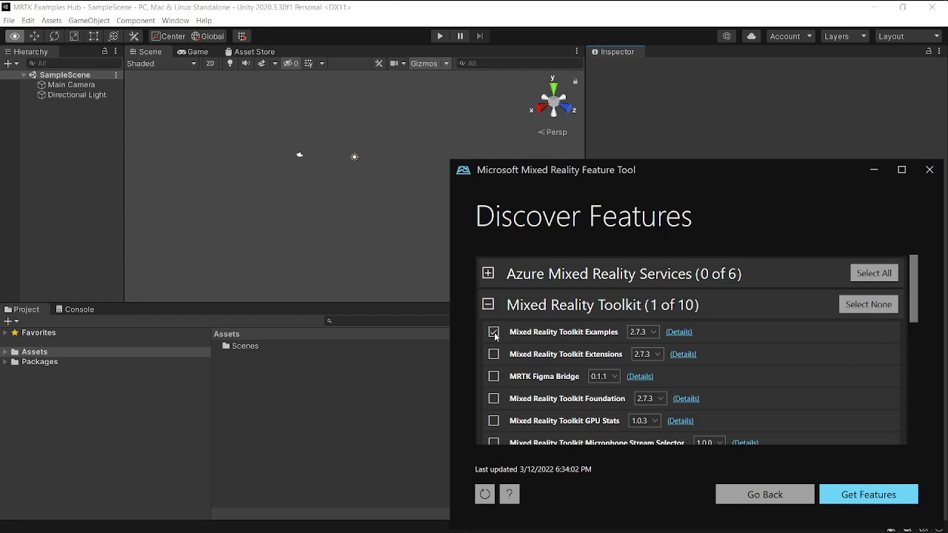
{"action": "scroll", "coordinate": [495, 335], "scroll_direction": "down", "scroll_amount": 2}
{"action": "scroll", "coordinate": [494, 337], "scroll_direction": "down", "scroll_amount": 2}
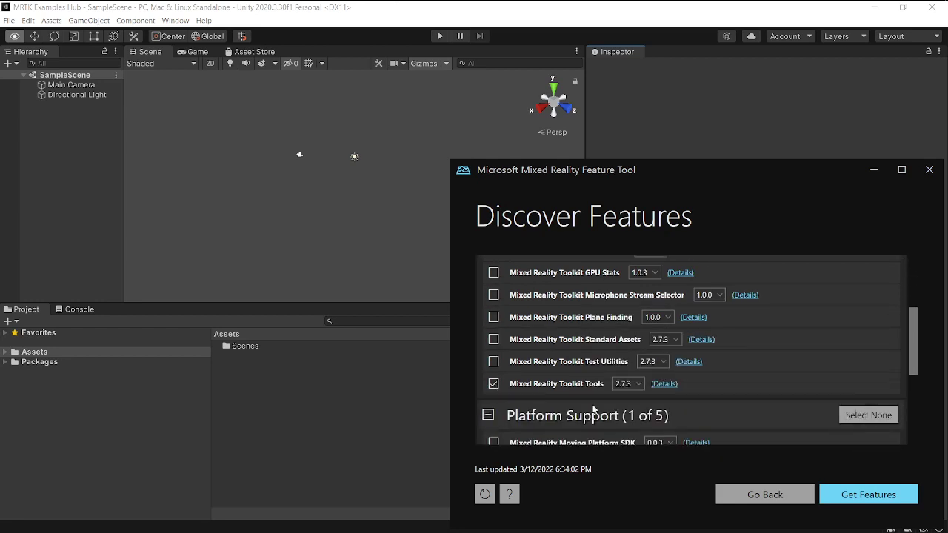
Step: Import and approve the chosen features with their dependencies, then return to Unity
{"action": "left_click", "coordinate": [877, 501]}
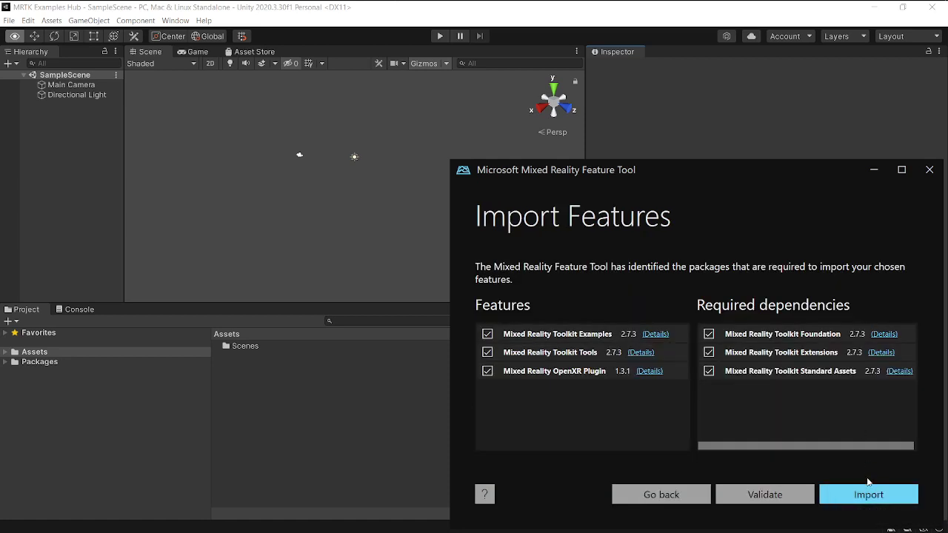
{"action": "left_click", "coordinate": [874, 496]}
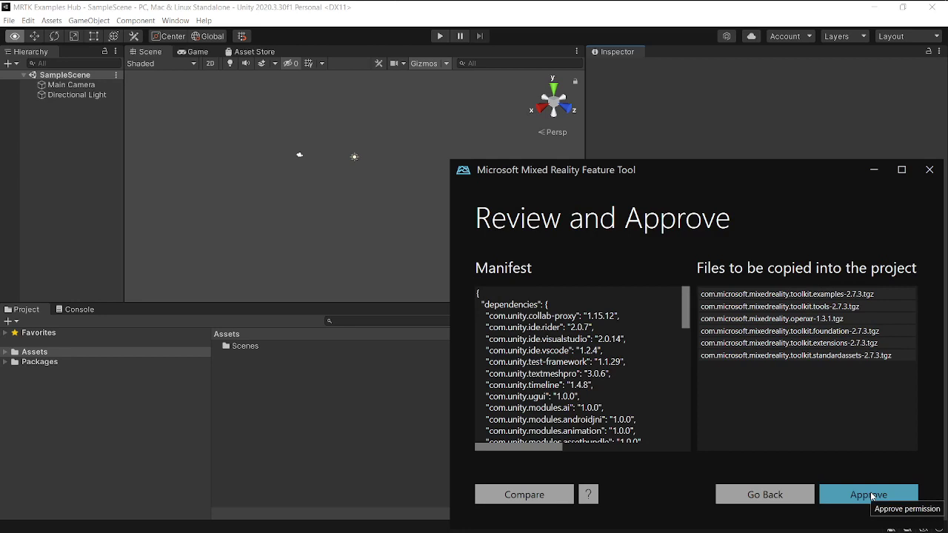
{"action": "left_click", "coordinate": [872, 497]}
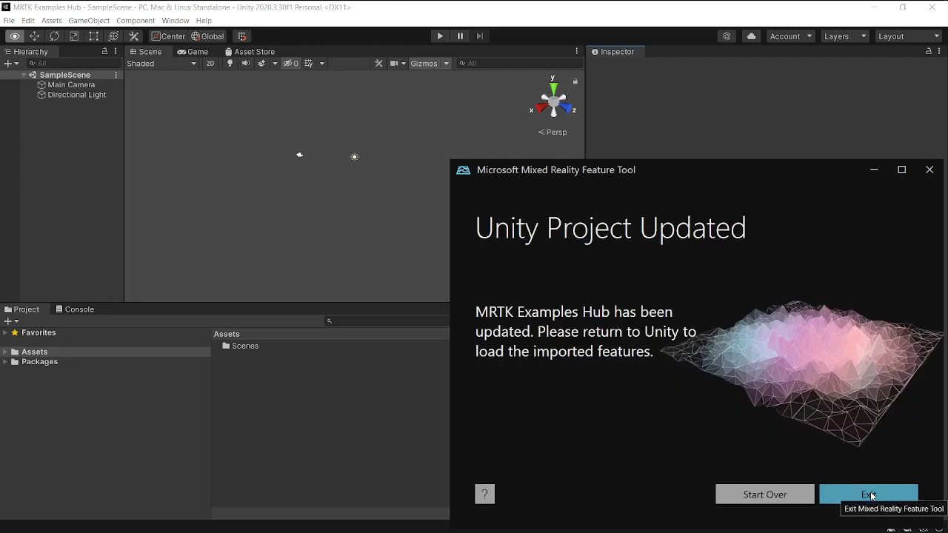
{"action": "left_click", "coordinate": [407, 408]}
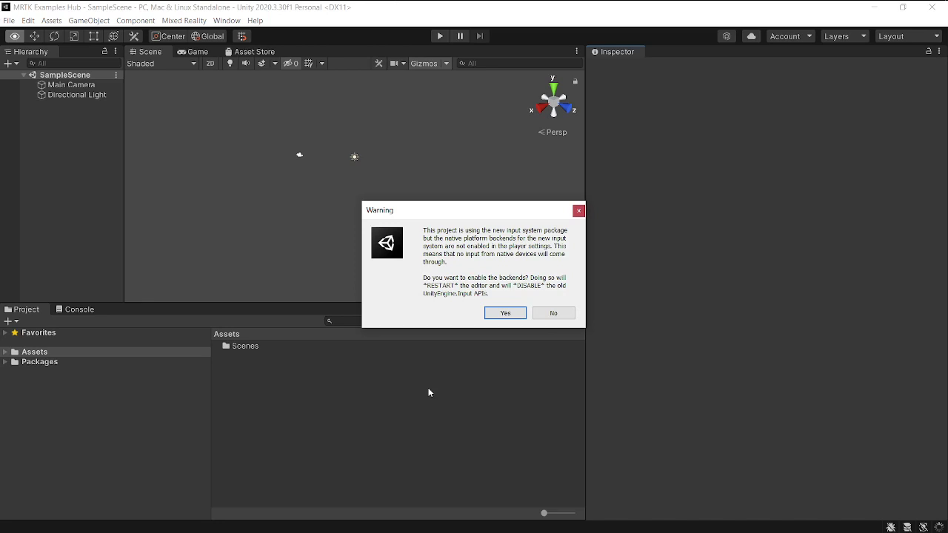
Step: Accept enabling the new input system backends and let Unity restart into the MRTK Project Configurator
{"action": "left_click", "coordinate": [504, 312]}
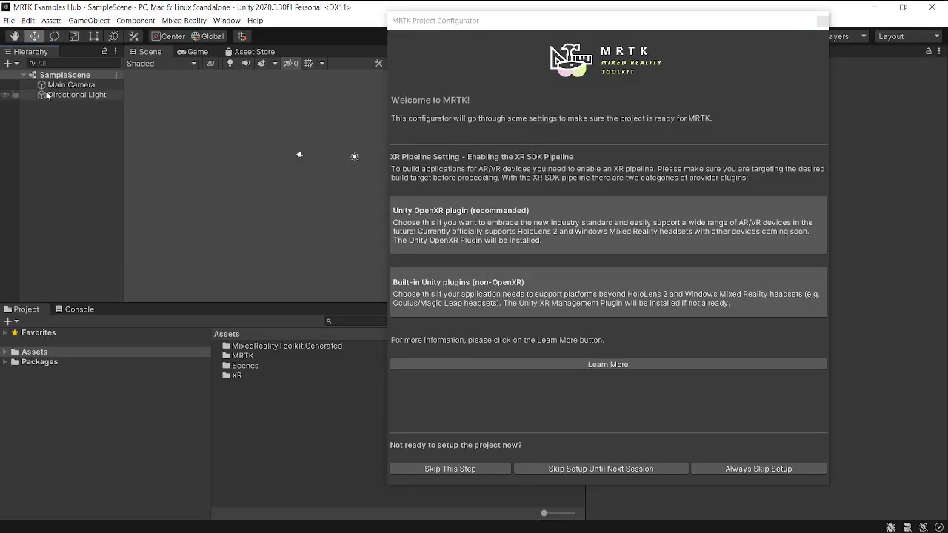
Step: Switch the build platform to Universal Windows Platform with HoloLens target device and ARM64 architecture
{"action": "left_click", "coordinate": [8, 20]}
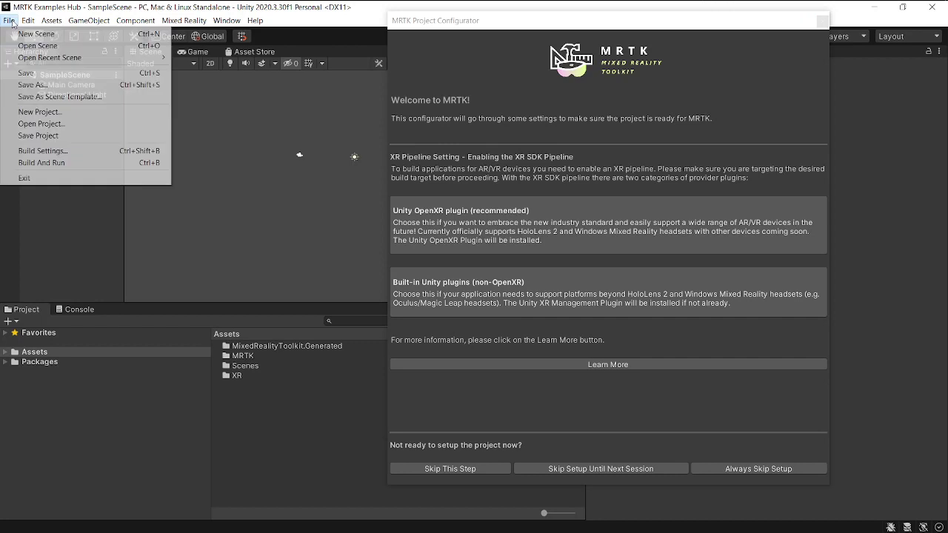
{"action": "left_click", "coordinate": [25, 151]}
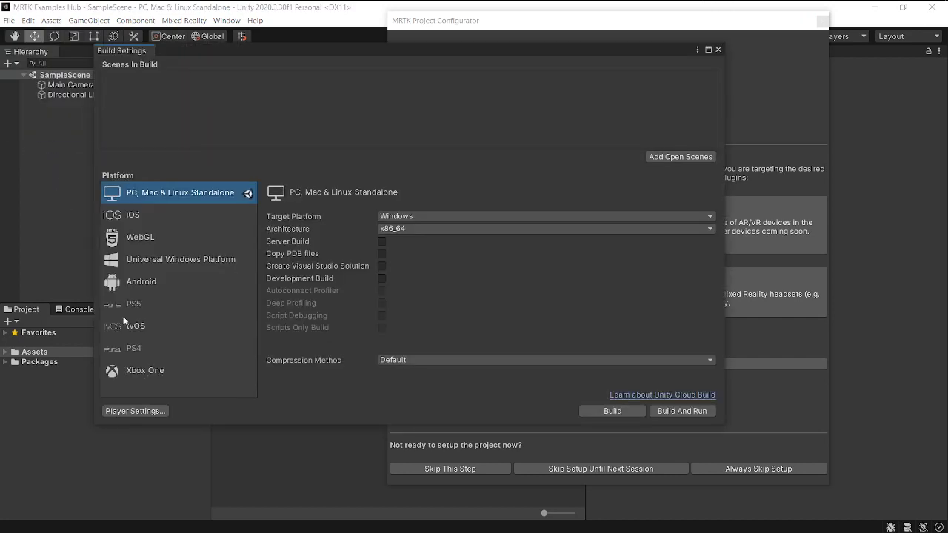
{"action": "left_click", "coordinate": [145, 260]}
{"action": "left_click", "coordinate": [399, 216]}
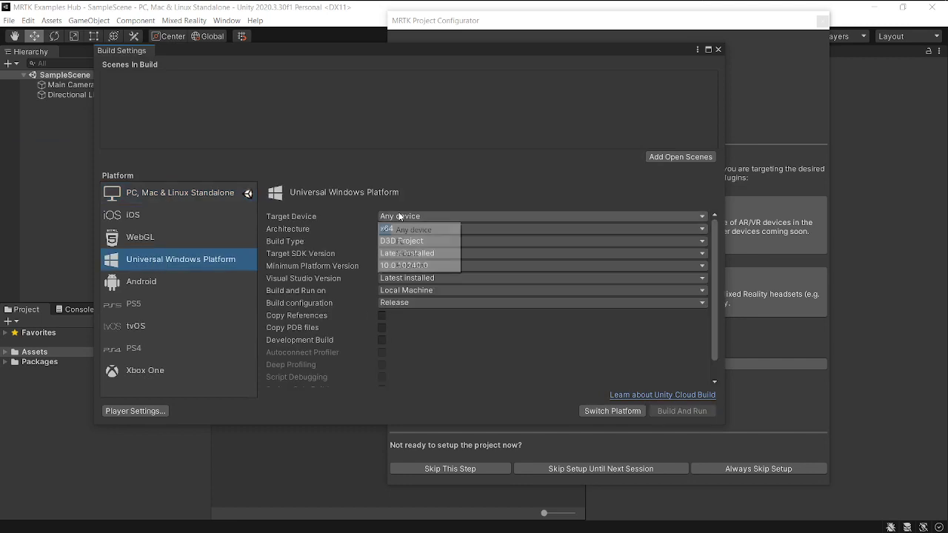
{"action": "left_click", "coordinate": [419, 268]}
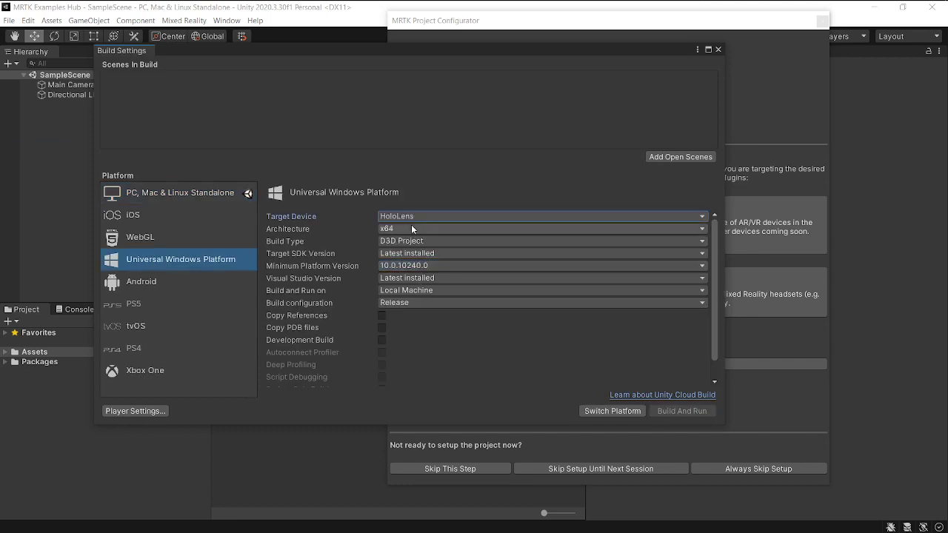
{"action": "left_click", "coordinate": [411, 227]}
{"action": "left_click", "coordinate": [421, 275]}
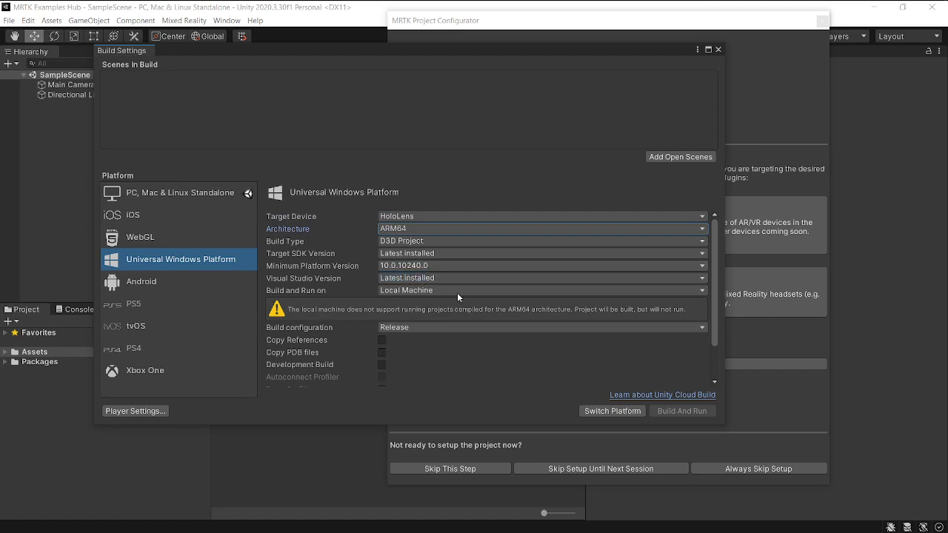
{"action": "left_click", "coordinate": [598, 411]}
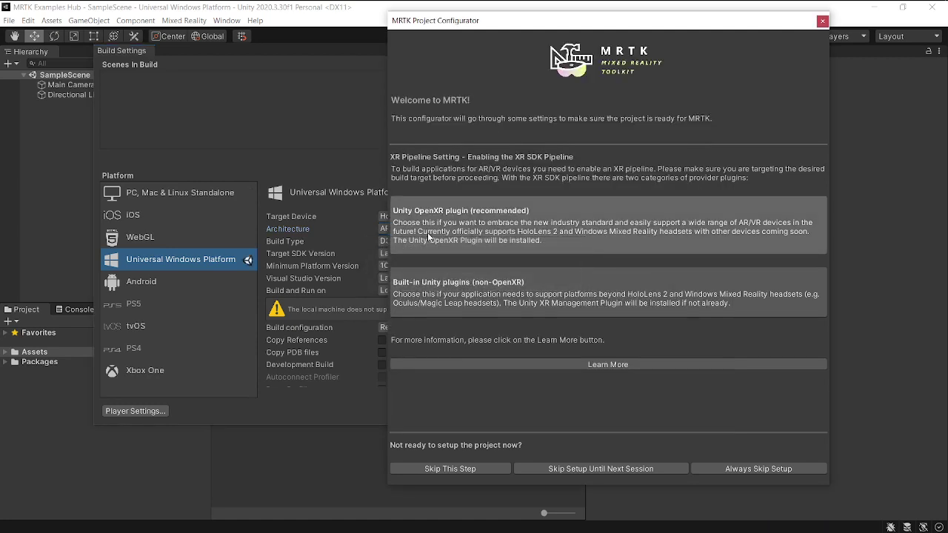
Step: Close Build Settings and apply the recommended HoloLens 2 project settings
{"action": "left_click", "coordinate": [351, 129]}
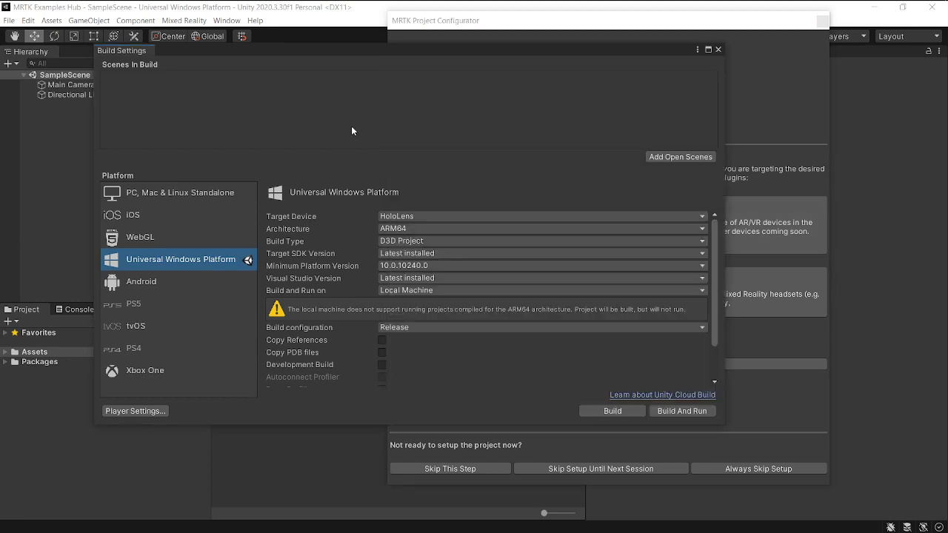
{"action": "left_click", "coordinate": [718, 50]}
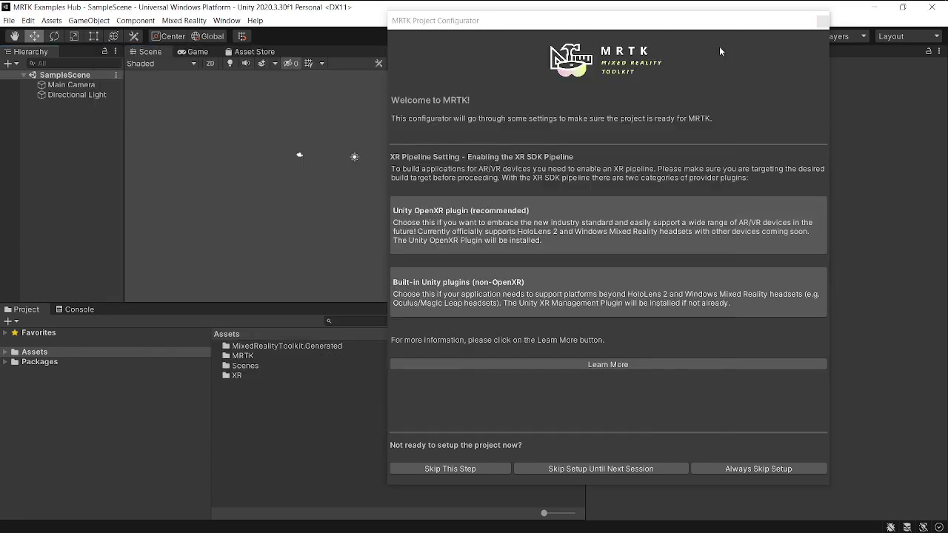
{"action": "left_click", "coordinate": [184, 20]}
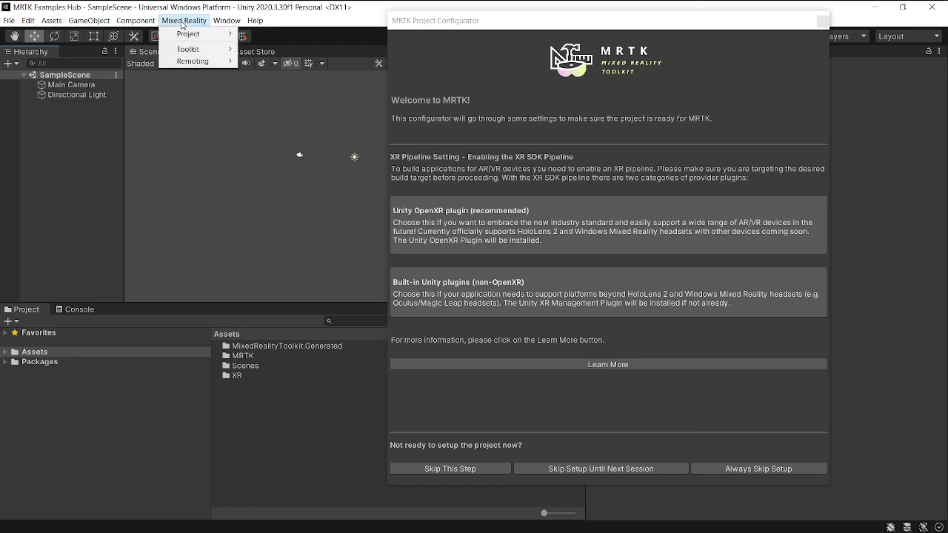
{"action": "mouse_move", "coordinate": [186, 36]}
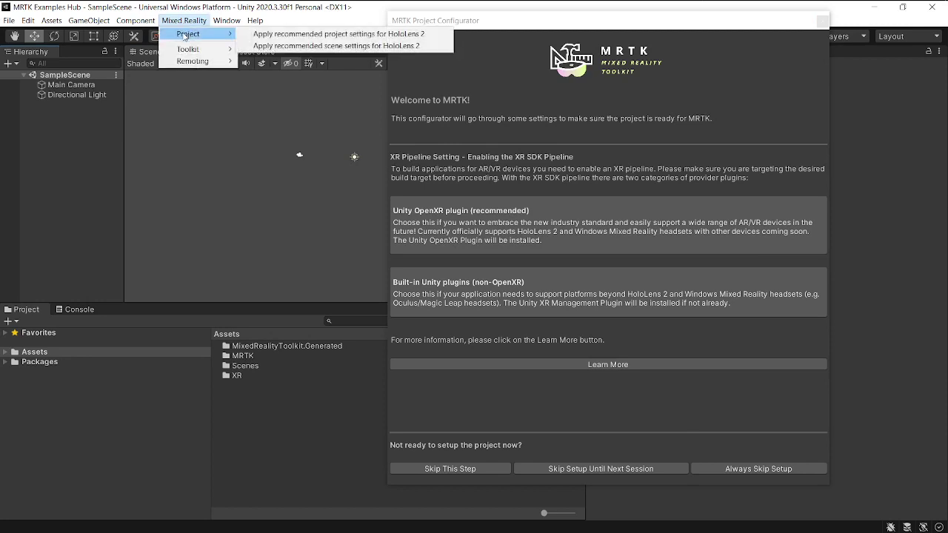
{"action": "left_click", "coordinate": [340, 34]}
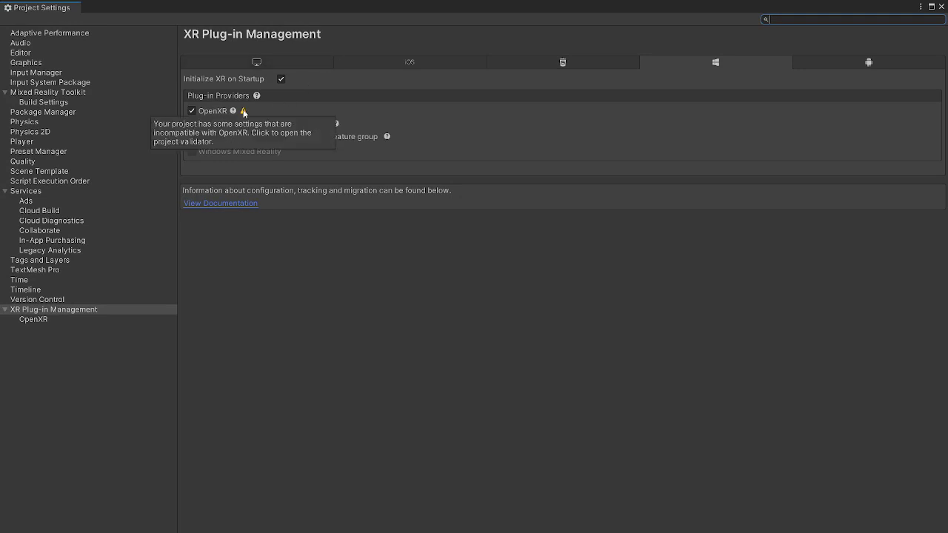
Step: Fix all OpenXR validation issues and show the OpenXR settings page
{"action": "left_click", "coordinate": [245, 112]}
{"action": "left_click", "coordinate": [698, 184]}
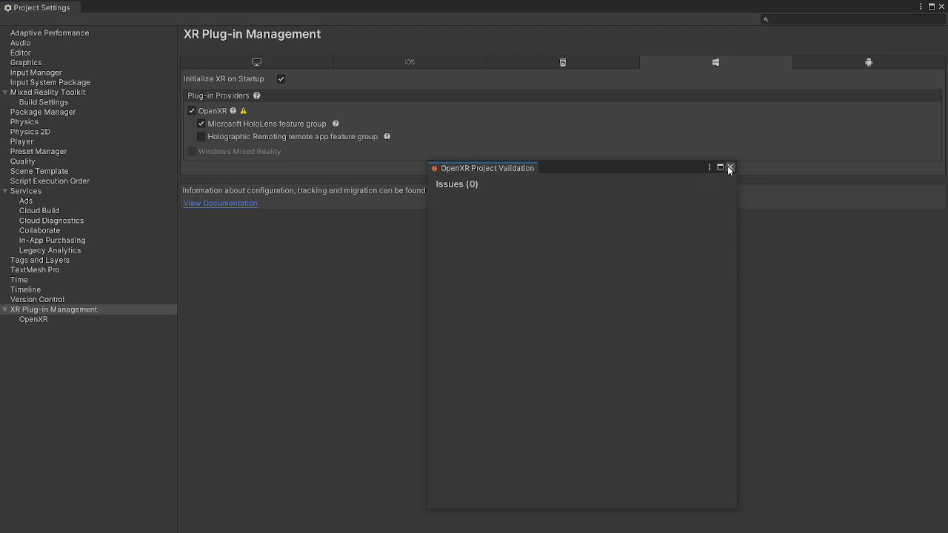
{"action": "left_click", "coordinate": [729, 168]}
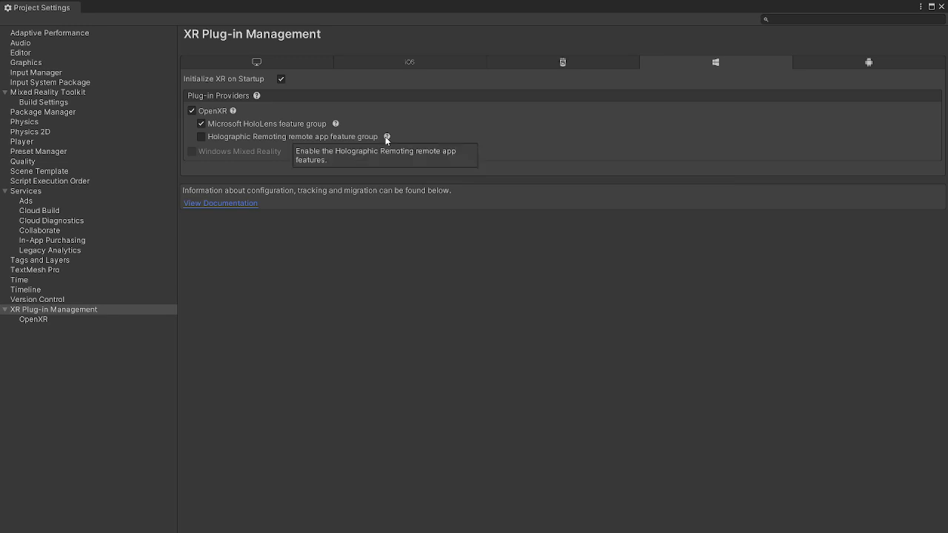
{"action": "left_click", "coordinate": [21, 322]}
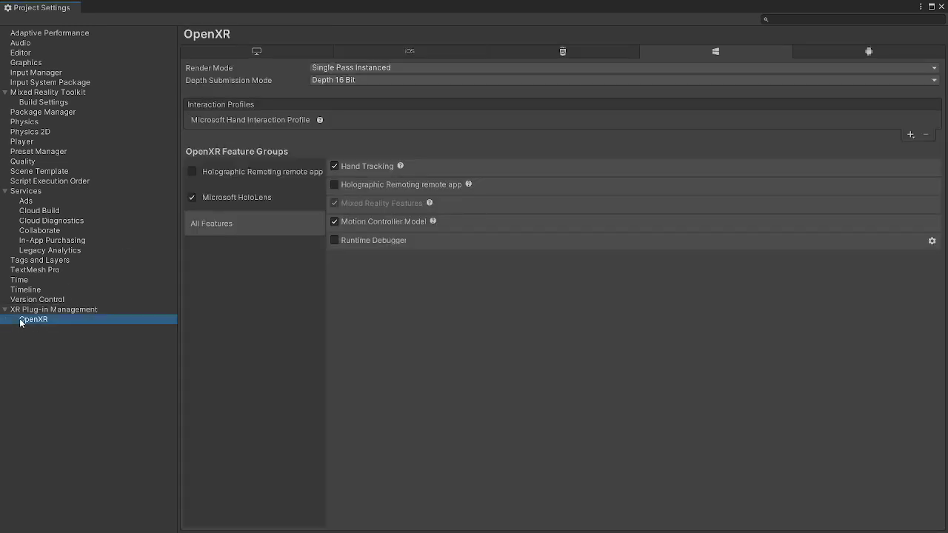
Step: Add the Eye Gaze and Microsoft Motion Controller interaction profiles for UWP
{"action": "left_click", "coordinate": [911, 134]}
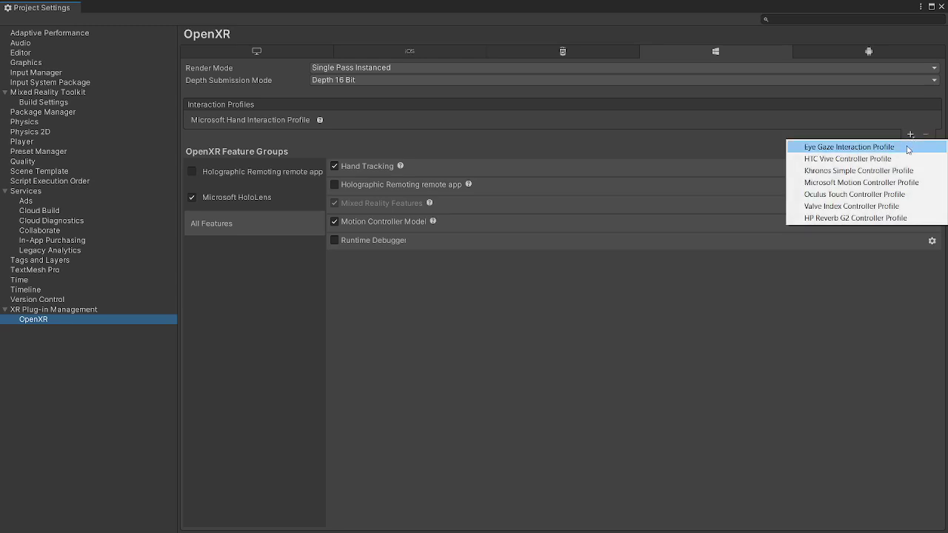
{"action": "left_click", "coordinate": [849, 146]}
{"action": "left_click", "coordinate": [911, 148]}
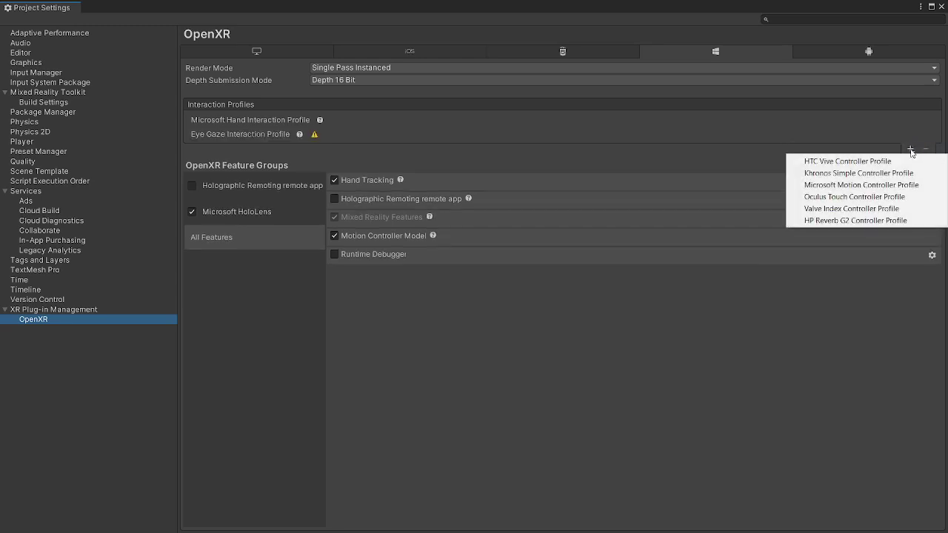
{"action": "left_click", "coordinate": [885, 187]}
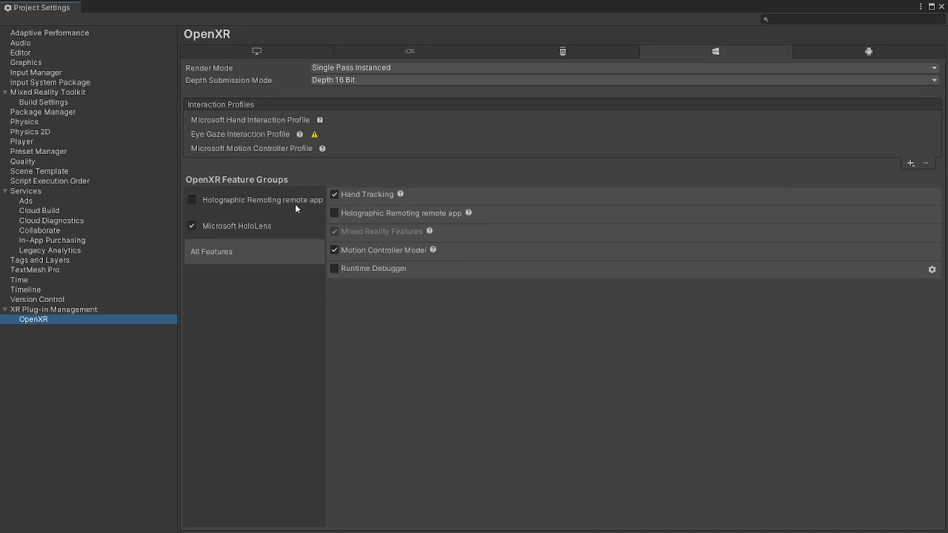
Step: Fix the Eye Gaze validation warning in the project validator
{"action": "left_click", "coordinate": [315, 135]}
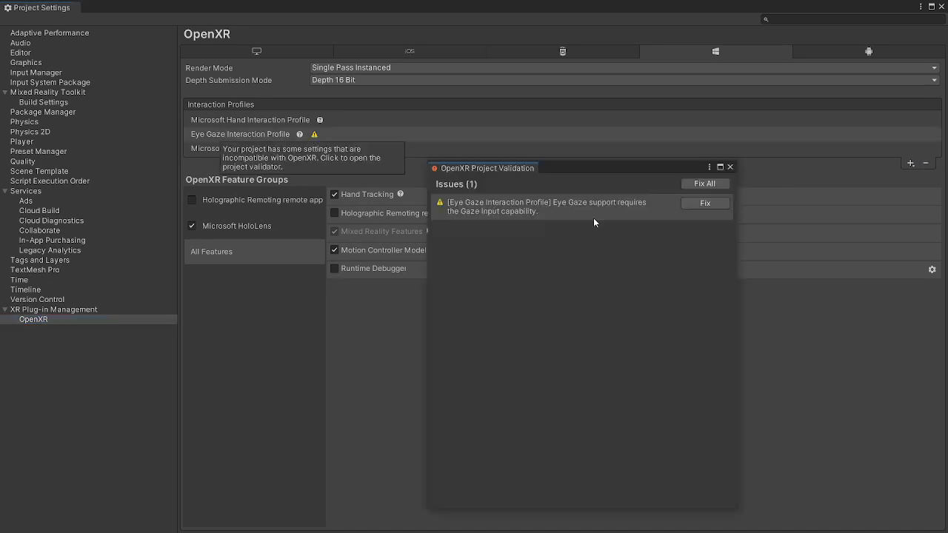
{"action": "left_click", "coordinate": [691, 183]}
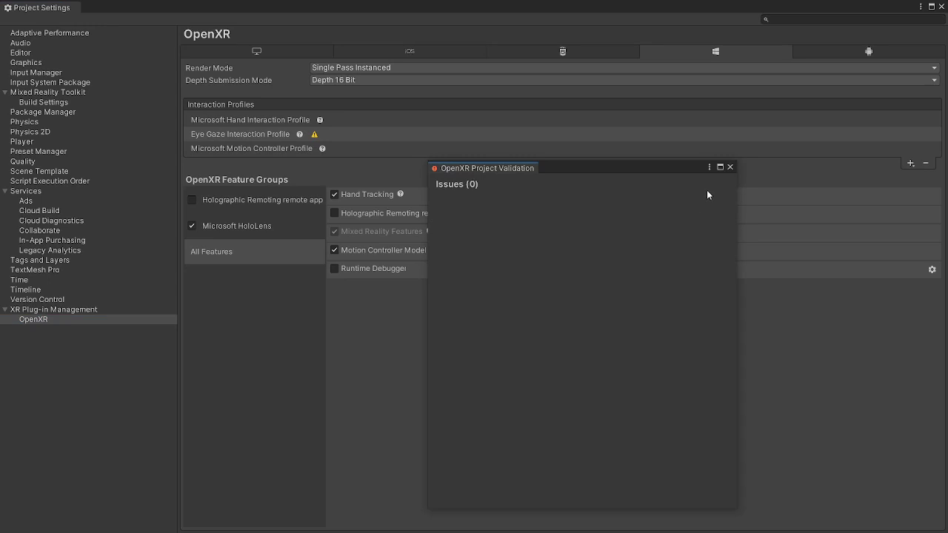
{"action": "left_click", "coordinate": [730, 167]}
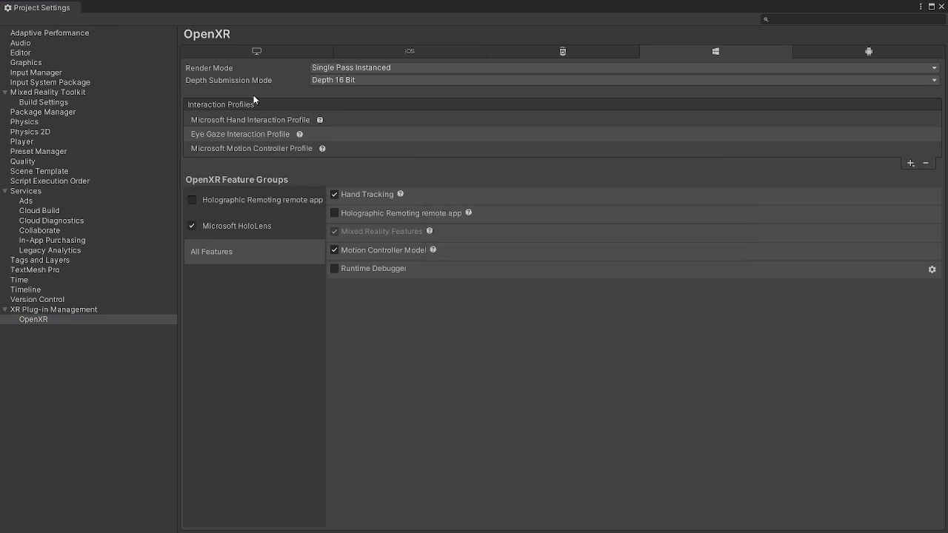
Step: Add the Eye Gaze and Microsoft Motion Controller profiles to the PC standalone OpenXR settings
{"action": "left_click", "coordinate": [242, 51]}
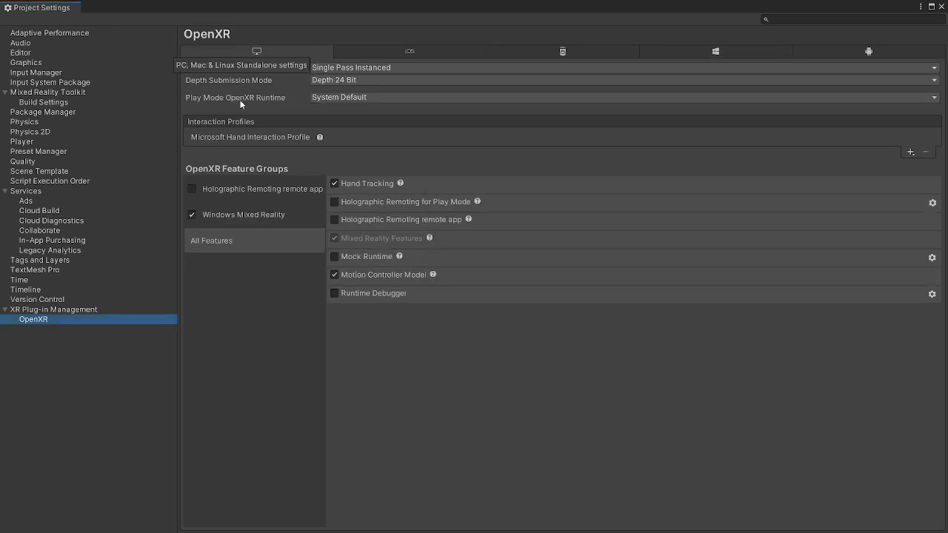
{"action": "left_click", "coordinate": [911, 152]}
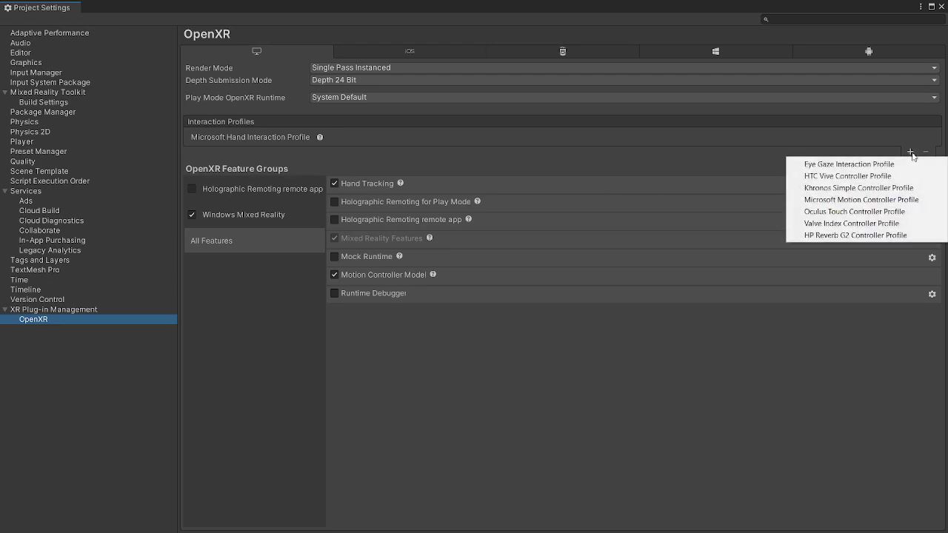
{"action": "left_click", "coordinate": [902, 164]}
{"action": "left_click", "coordinate": [911, 166]}
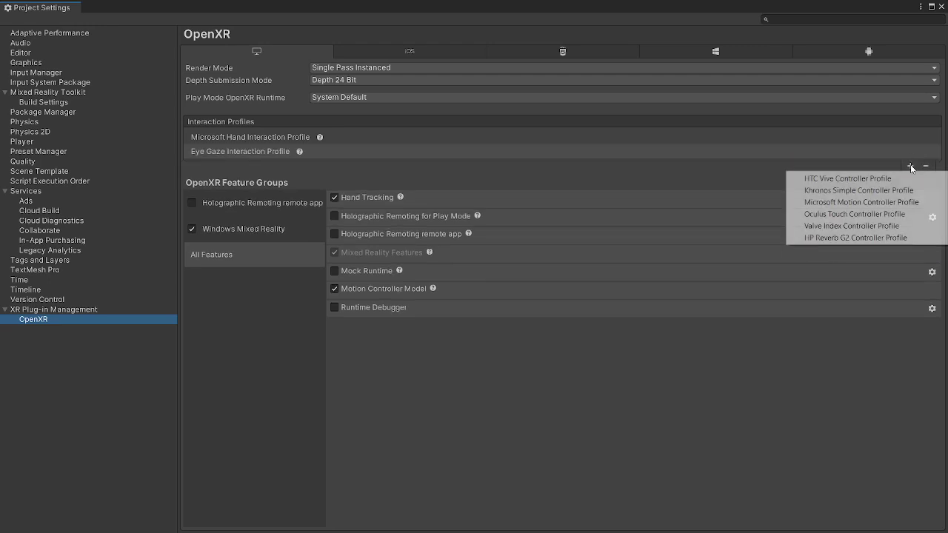
{"action": "left_click", "coordinate": [894, 202]}
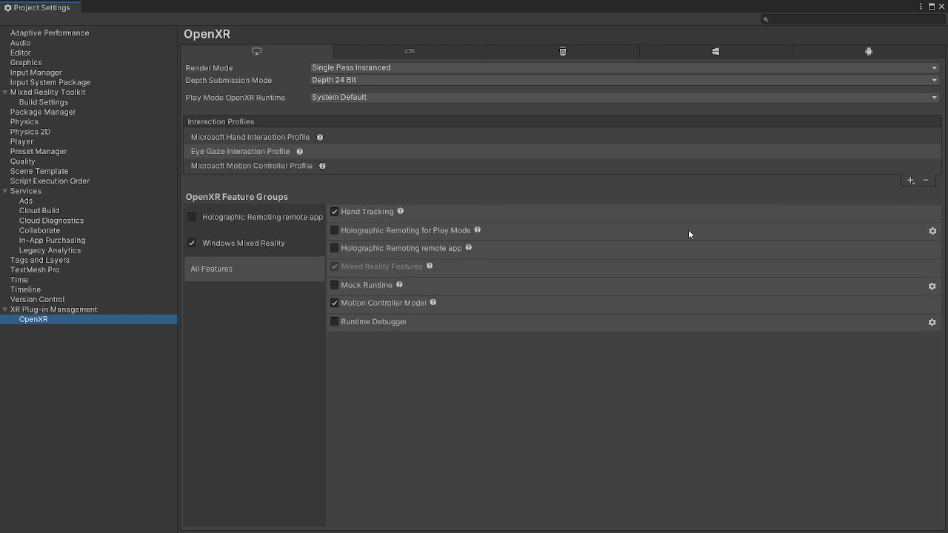
Step: Review XR Plug-in Management's Windows providers, then show the Player settings
{"action": "left_click", "coordinate": [93, 310]}
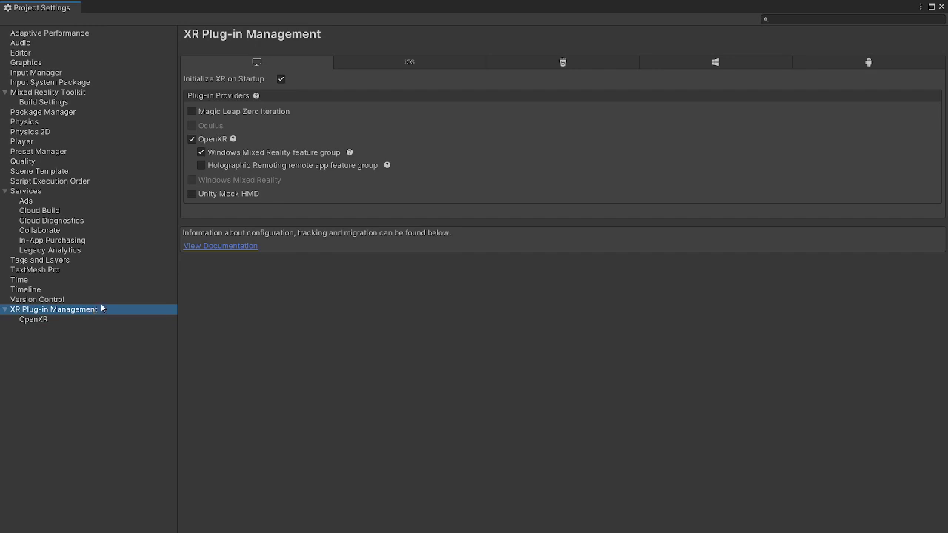
{"action": "left_click", "coordinate": [702, 57]}
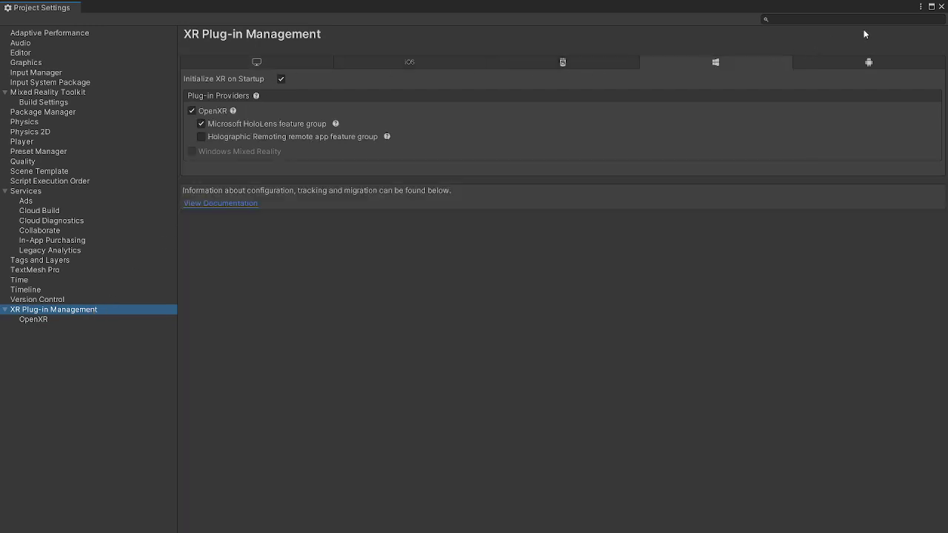
{"action": "left_click", "coordinate": [28, 144]}
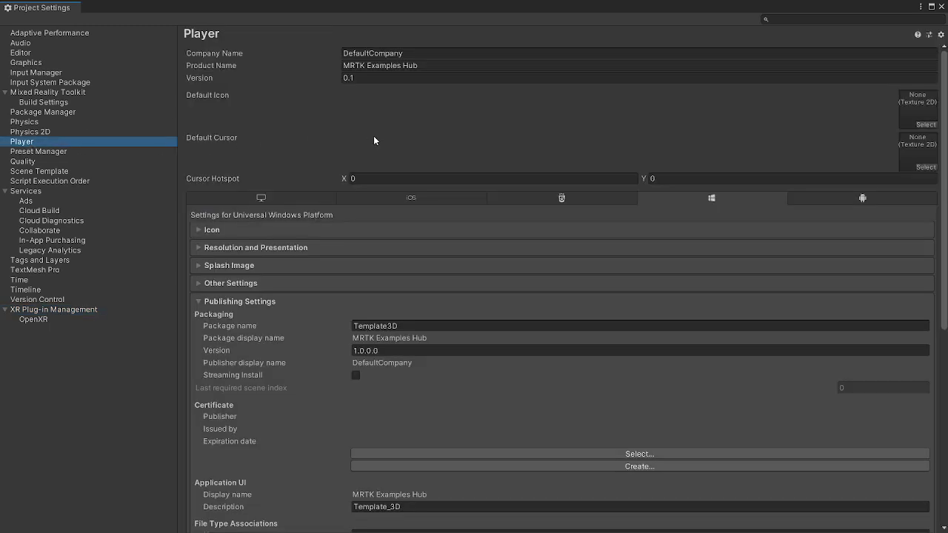
Step: Set the Universal Windows Platform Api Compatibility Level to .NET 4.x
{"action": "scroll", "coordinate": [375, 141], "scroll_direction": "down", "scroll_amount": 3}
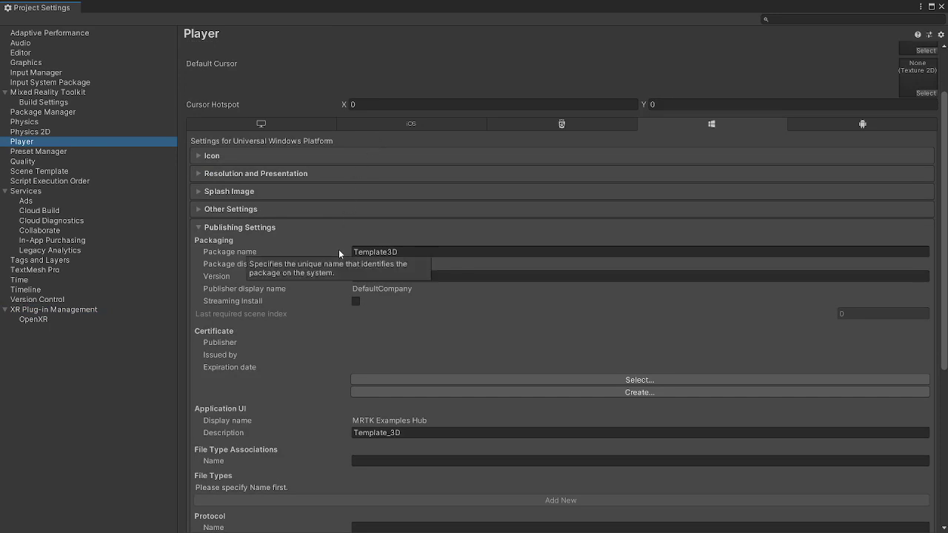
{"action": "left_click", "coordinate": [199, 208]}
{"action": "scroll", "coordinate": [338, 249], "scroll_direction": "down", "scroll_amount": 3}
{"action": "scroll", "coordinate": [363, 274], "scroll_direction": "down", "scroll_amount": 3}
{"action": "left_click", "coordinate": [406, 302]}
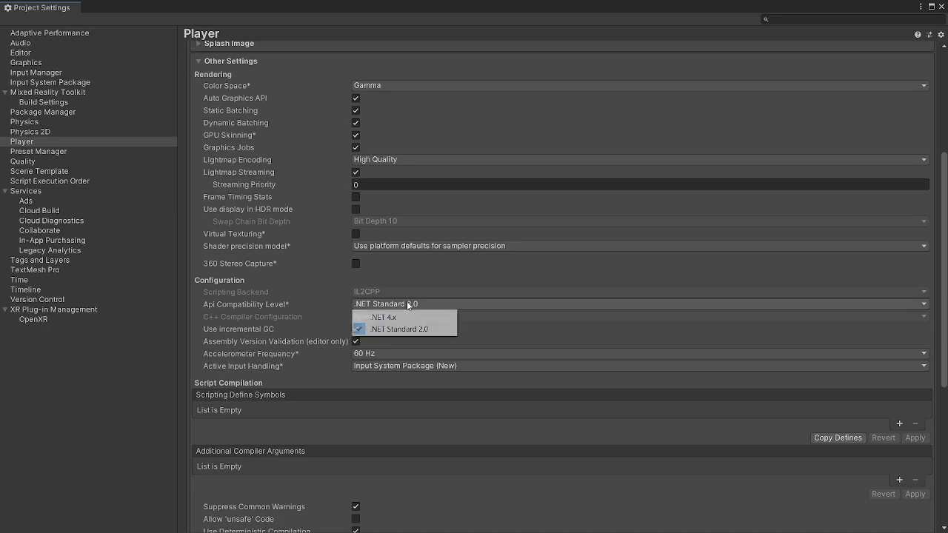
{"action": "left_click", "coordinate": [411, 317]}
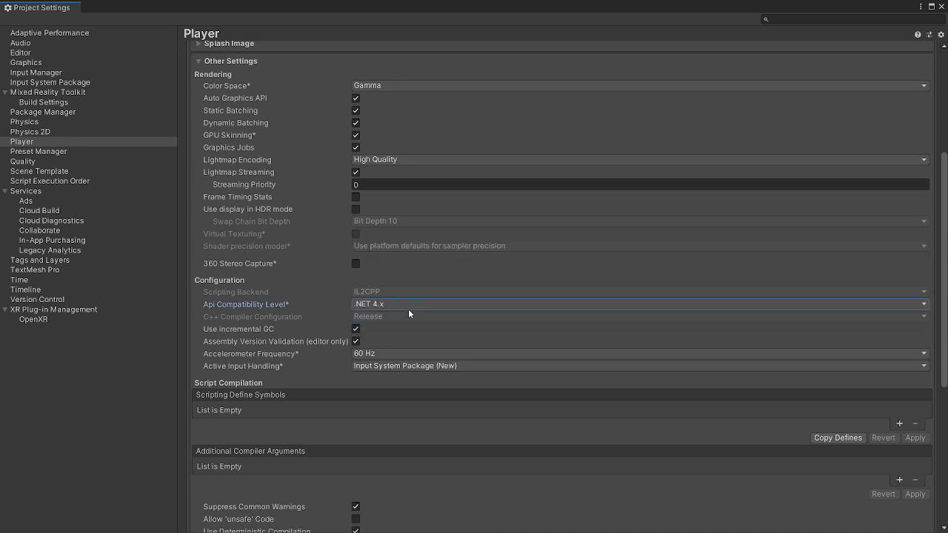
{"action": "scroll", "coordinate": [408, 309], "scroll_direction": "up", "scroll_amount": 5}
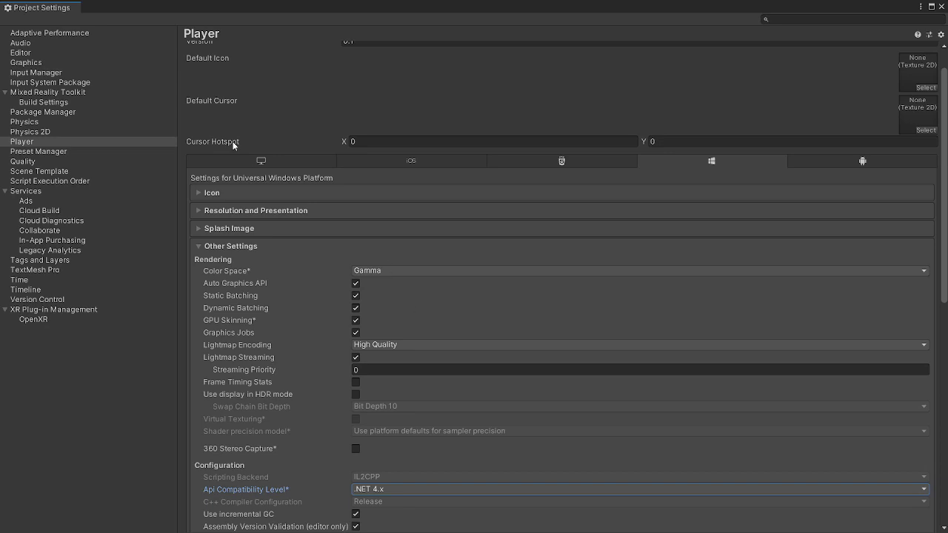
Step: Set the PC, Mac & Linux Standalone Api Compatibility Level to .NET 4.x
{"action": "left_click", "coordinate": [266, 161]}
{"action": "scroll", "coordinate": [304, 184], "scroll_direction": "down", "scroll_amount": 1}
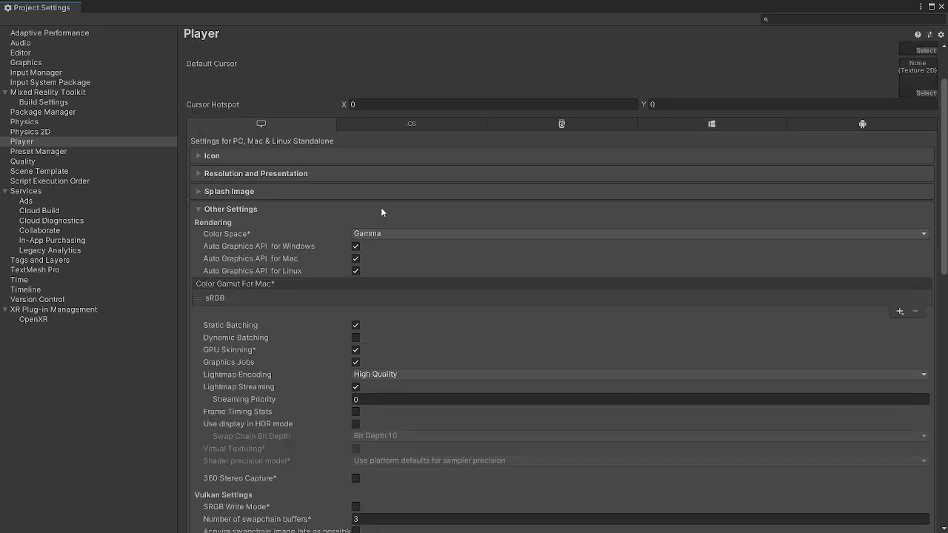
{"action": "scroll", "coordinate": [401, 210], "scroll_direction": "down", "scroll_amount": 2}
{"action": "scroll", "coordinate": [401, 210], "scroll_direction": "down", "scroll_amount": 2}
{"action": "scroll", "coordinate": [400, 211], "scroll_direction": "down", "scroll_amount": 3}
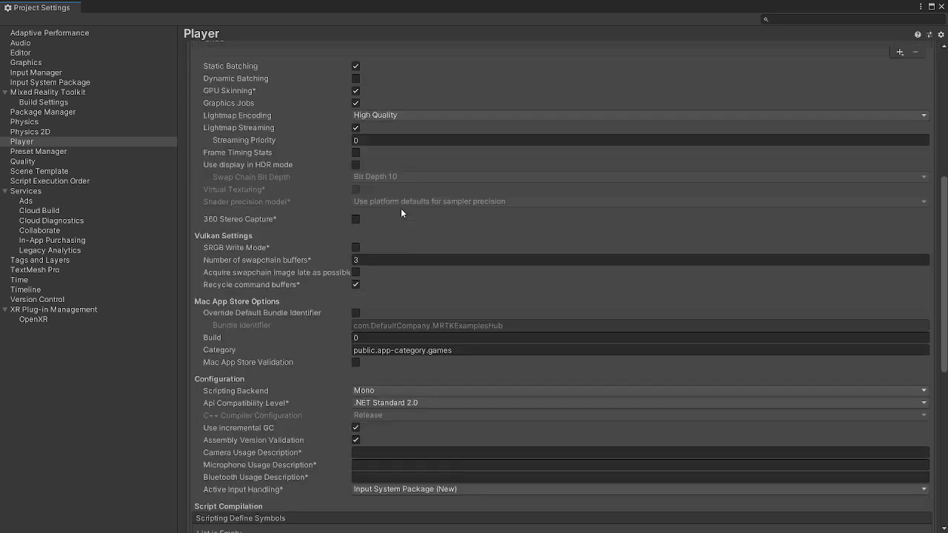
{"action": "left_click", "coordinate": [394, 403]}
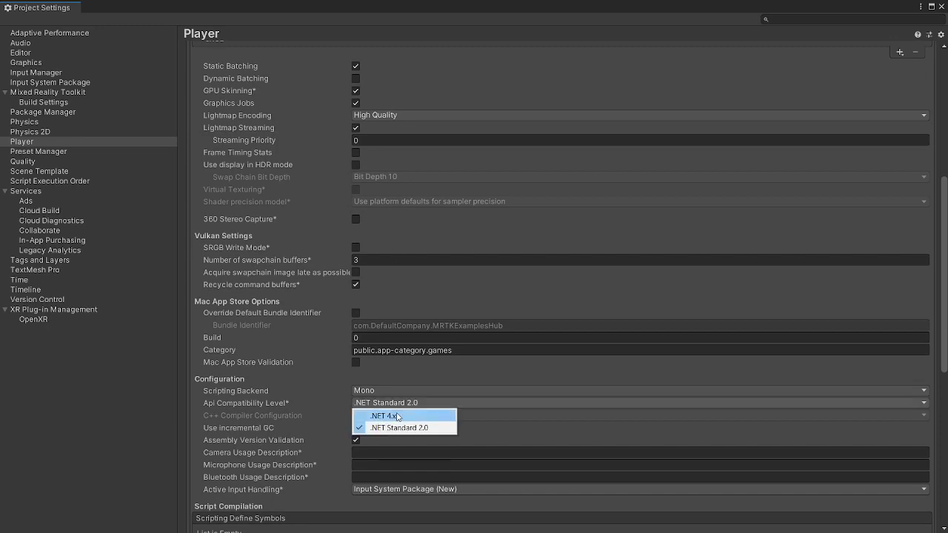
{"action": "left_click", "coordinate": [397, 416]}
{"action": "scroll", "coordinate": [353, 364], "scroll_direction": "up", "scroll_amount": 7}
{"action": "scroll", "coordinate": [354, 365], "scroll_direction": "up", "scroll_amount": 2}
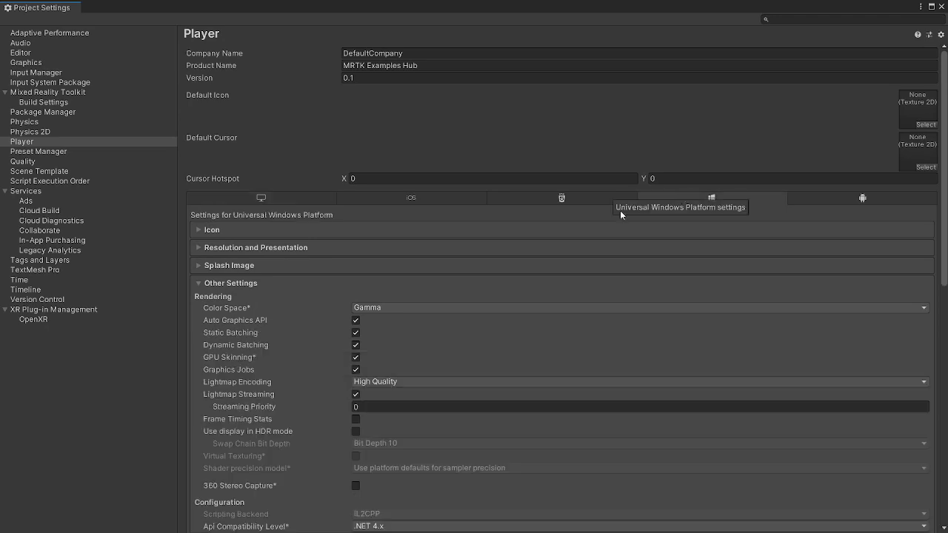
{"action": "scroll", "coordinate": [457, 231], "scroll_direction": "down", "scroll_amount": 7}
{"action": "scroll", "coordinate": [458, 234], "scroll_direction": "down", "scroll_amount": 2}
{"action": "scroll", "coordinate": [458, 236], "scroll_direction": "down", "scroll_amount": 1}
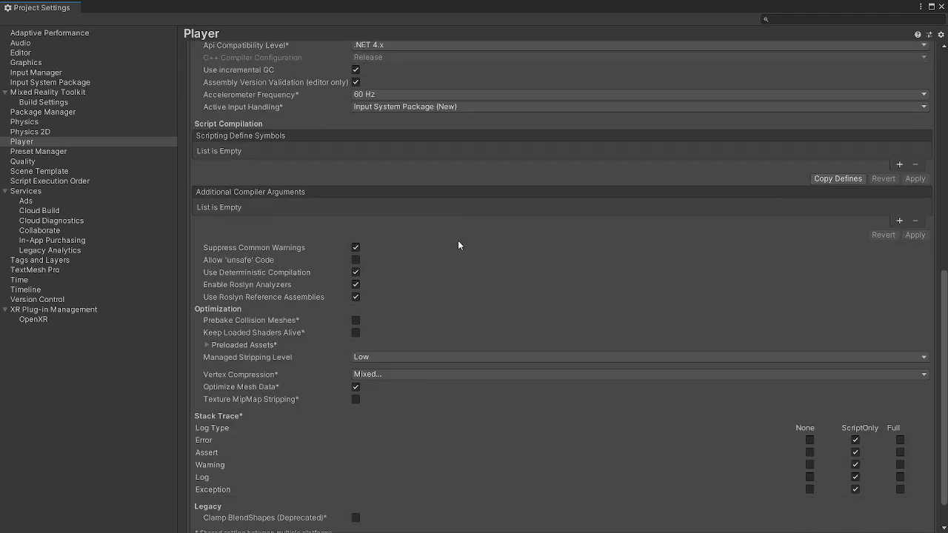
{"action": "left_click", "coordinate": [266, 263]}
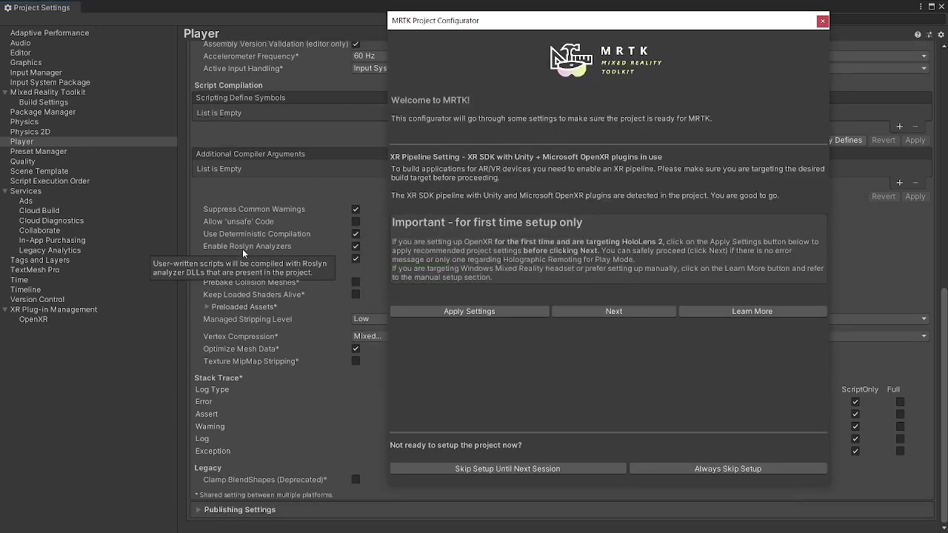
Step: In UWP Publishing Settings, tick the Microphone capability in the Capabilities list
{"action": "left_click", "coordinate": [199, 510]}
{"action": "scroll", "coordinate": [311, 393], "scroll_direction": "down", "scroll_amount": 10}
{"action": "scroll", "coordinate": [311, 394], "scroll_direction": "down", "scroll_amount": 3}
{"action": "scroll", "coordinate": [314, 388], "scroll_direction": "down", "scroll_amount": 3}
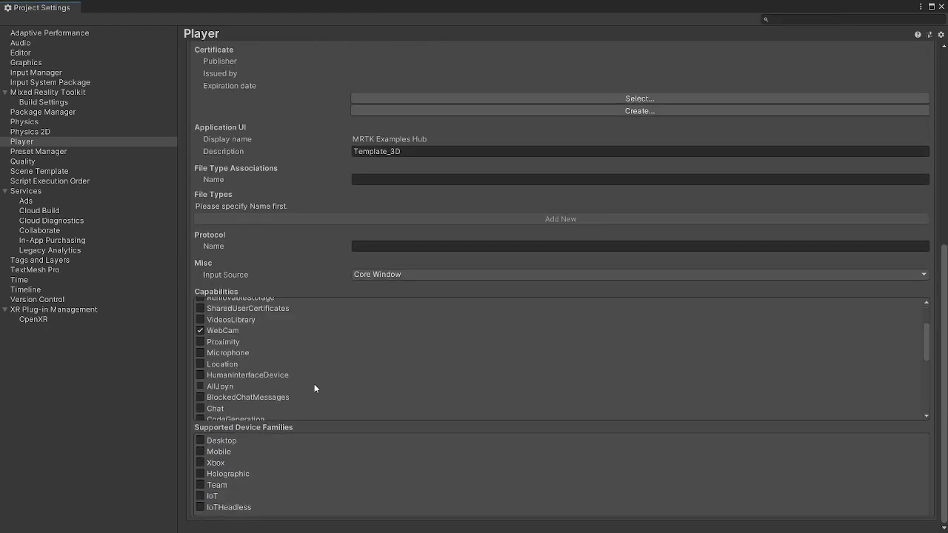
{"action": "scroll", "coordinate": [314, 388], "scroll_direction": "up", "scroll_amount": 3}
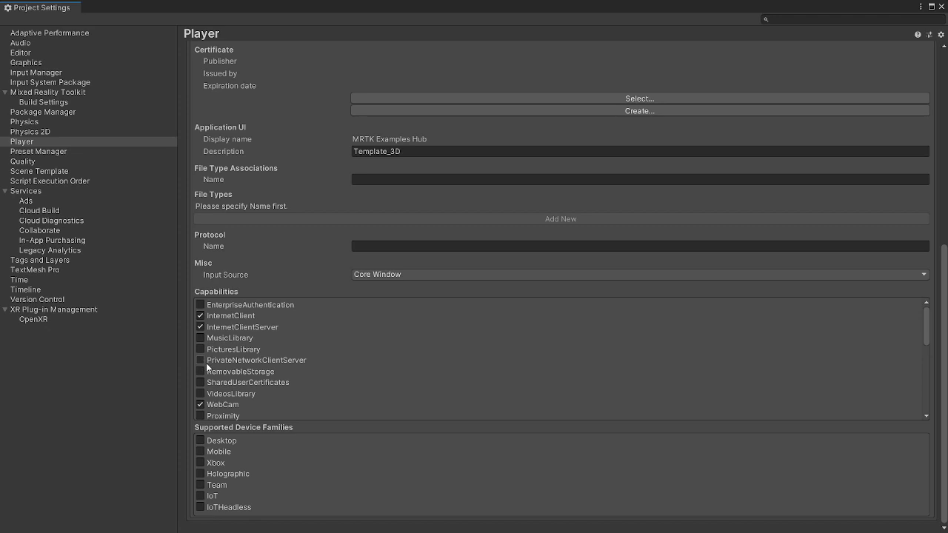
{"action": "scroll", "coordinate": [264, 362], "scroll_direction": "down", "scroll_amount": 1}
{"action": "scroll", "coordinate": [264, 361], "scroll_direction": "down", "scroll_amount": 3}
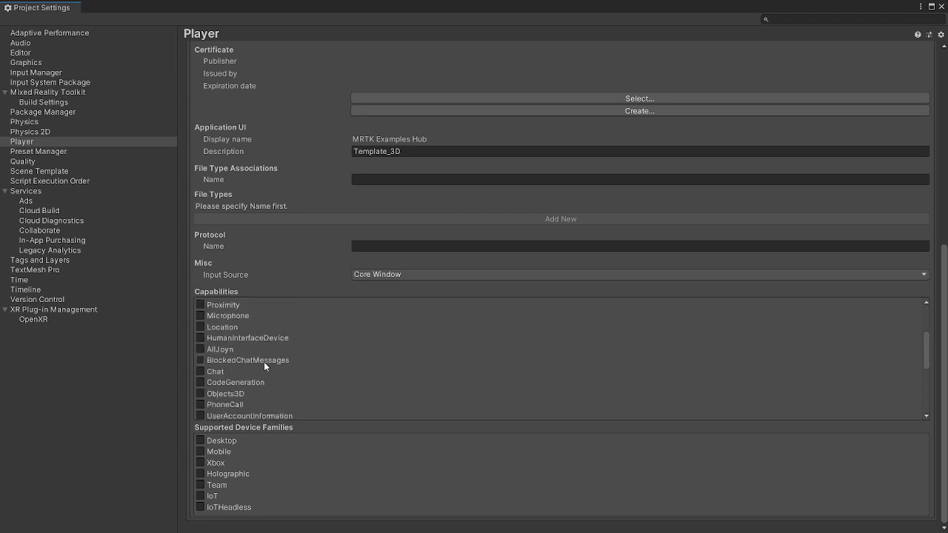
{"action": "scroll", "coordinate": [264, 361], "scroll_direction": "down", "scroll_amount": 2}
{"action": "scroll", "coordinate": [264, 365], "scroll_direction": "down", "scroll_amount": 2}
{"action": "scroll", "coordinate": [264, 366], "scroll_direction": "down", "scroll_amount": 2}
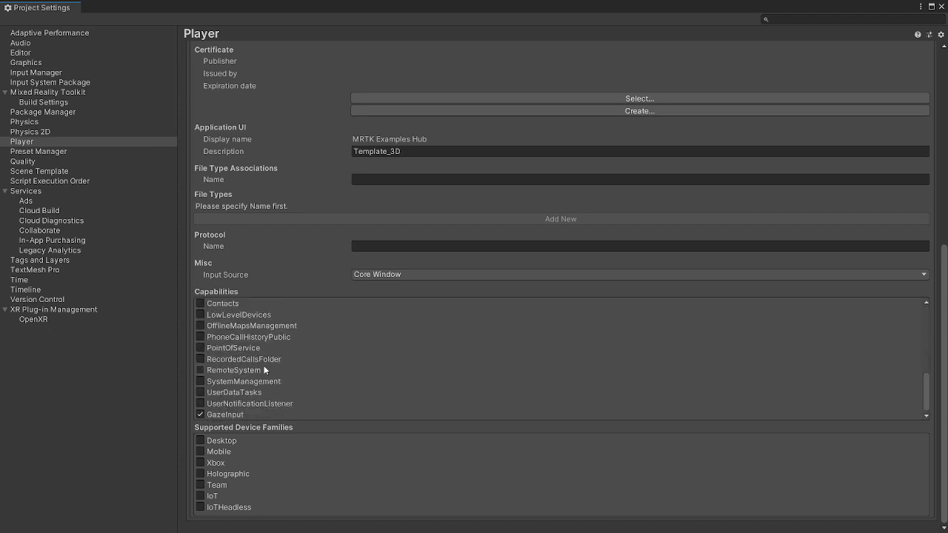
{"action": "scroll", "coordinate": [263, 367], "scroll_direction": "down", "scroll_amount": 1}
{"action": "scroll", "coordinate": [263, 367], "scroll_direction": "up", "scroll_amount": 2}
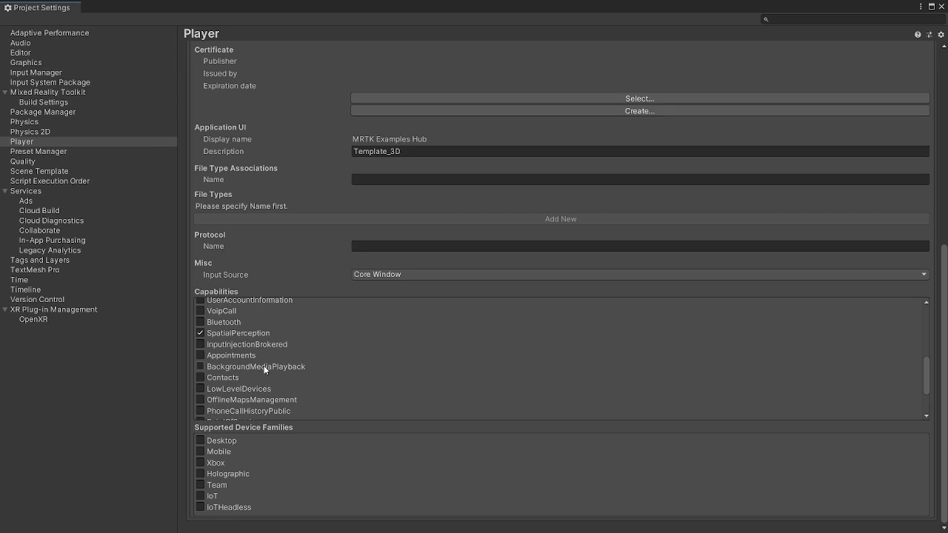
{"action": "scroll", "coordinate": [264, 369], "scroll_direction": "up", "scroll_amount": 2}
{"action": "scroll", "coordinate": [265, 370], "scroll_direction": "down", "scroll_amount": 2}
{"action": "scroll", "coordinate": [265, 369], "scroll_direction": "down", "scroll_amount": 2}
{"action": "scroll", "coordinate": [265, 370], "scroll_direction": "down", "scroll_amount": 2}
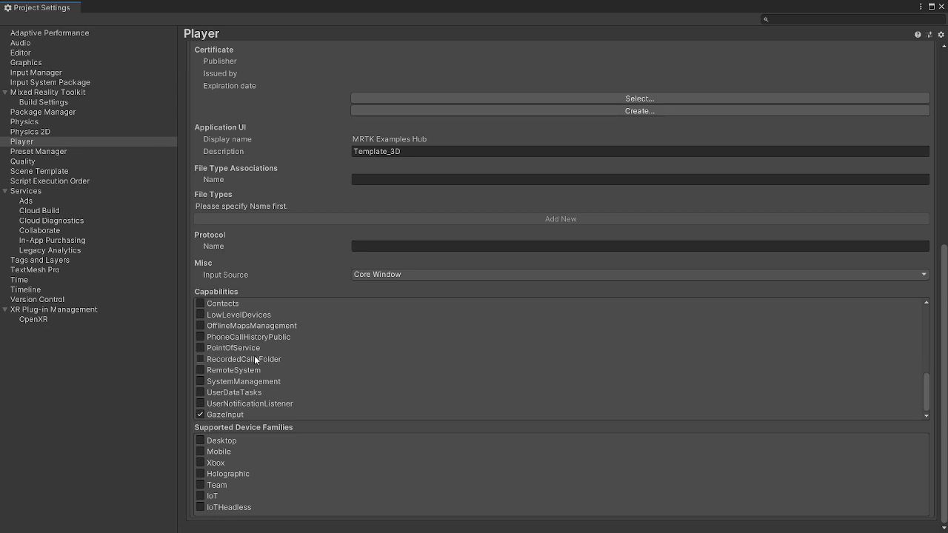
{"action": "scroll", "coordinate": [245, 352], "scroll_direction": "up", "scroll_amount": 2}
{"action": "scroll", "coordinate": [246, 352], "scroll_direction": "up", "scroll_amount": 1}
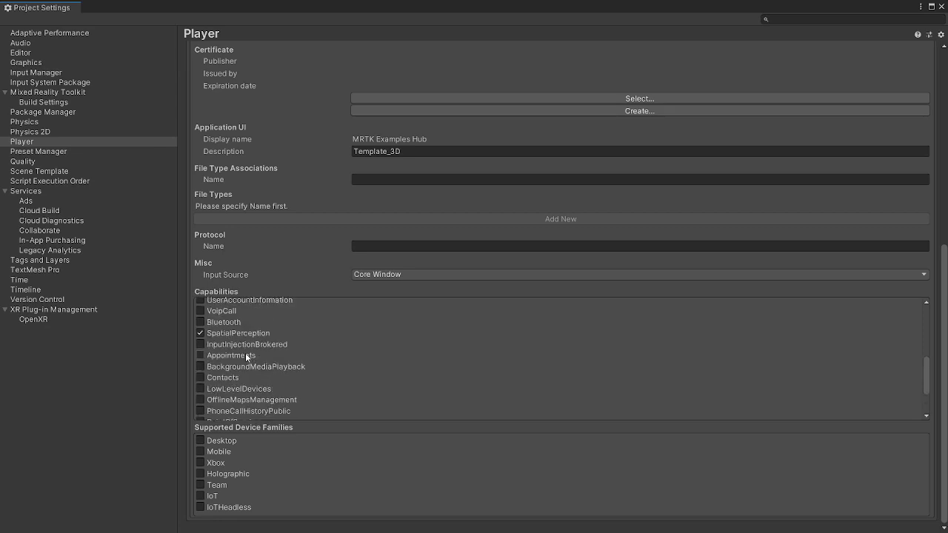
{"action": "scroll", "coordinate": [245, 353], "scroll_direction": "up", "scroll_amount": 1}
{"action": "scroll", "coordinate": [245, 352], "scroll_direction": "up", "scroll_amount": 1}
{"action": "scroll", "coordinate": [245, 353], "scroll_direction": "up", "scroll_amount": 1}
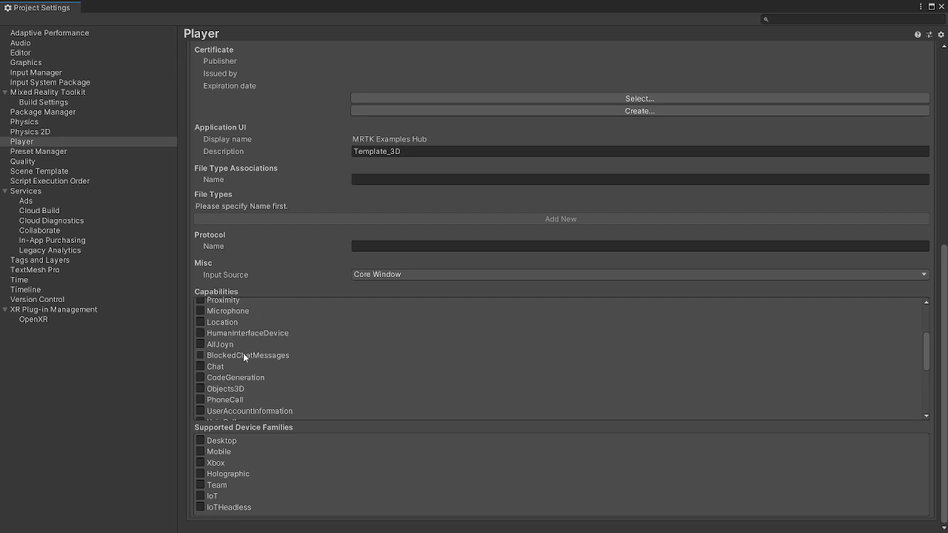
{"action": "left_click", "coordinate": [199, 311]}
{"action": "scroll", "coordinate": [741, 155], "scroll_direction": "up", "scroll_amount": 5}
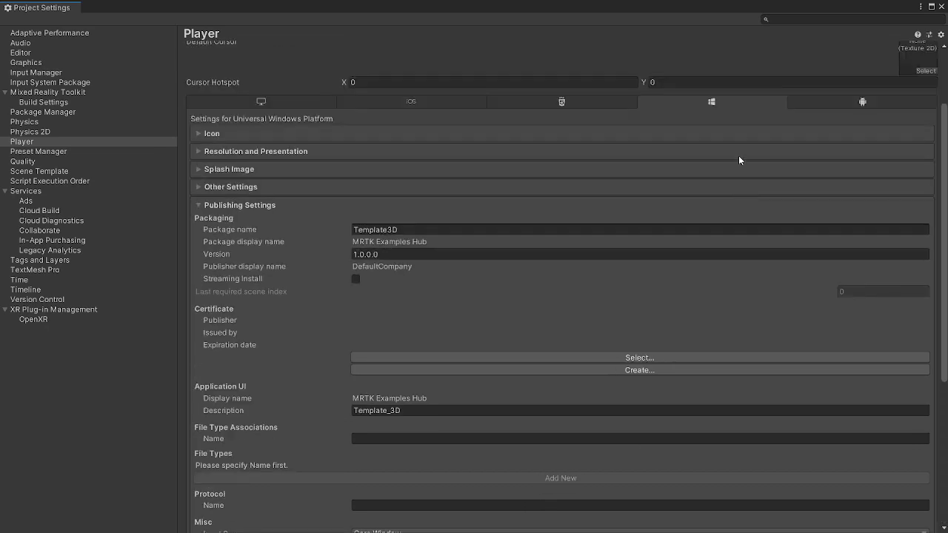
{"action": "scroll", "coordinate": [740, 155], "scroll_direction": "up", "scroll_amount": 1}
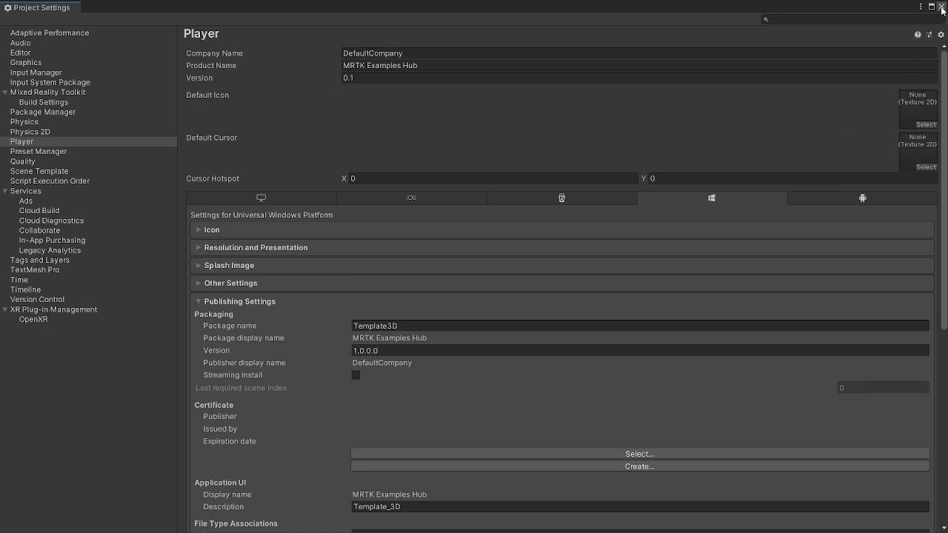
Step: Close Project Settings and apply the recommended OpenXR settings in the MRTK Project Configurator
{"action": "left_click", "coordinate": [942, 7]}
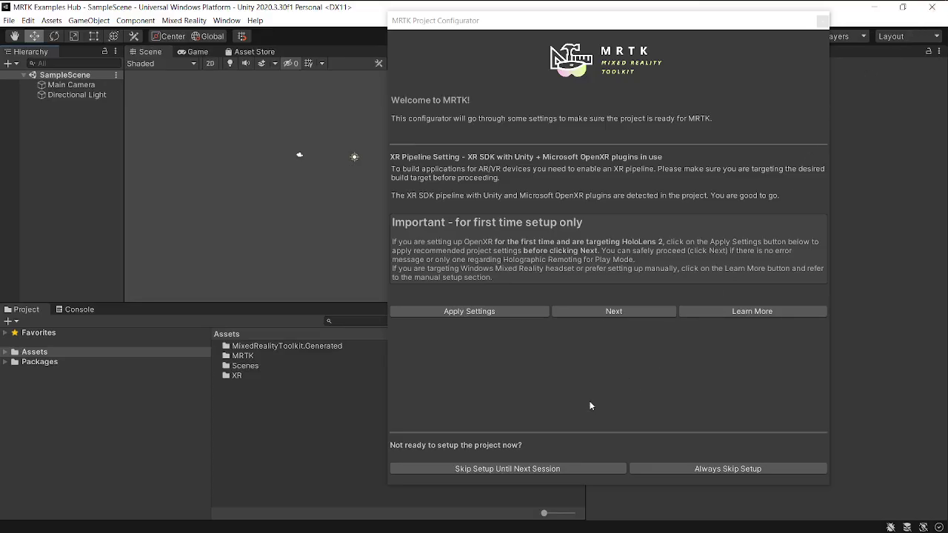
{"action": "left_click", "coordinate": [476, 311]}
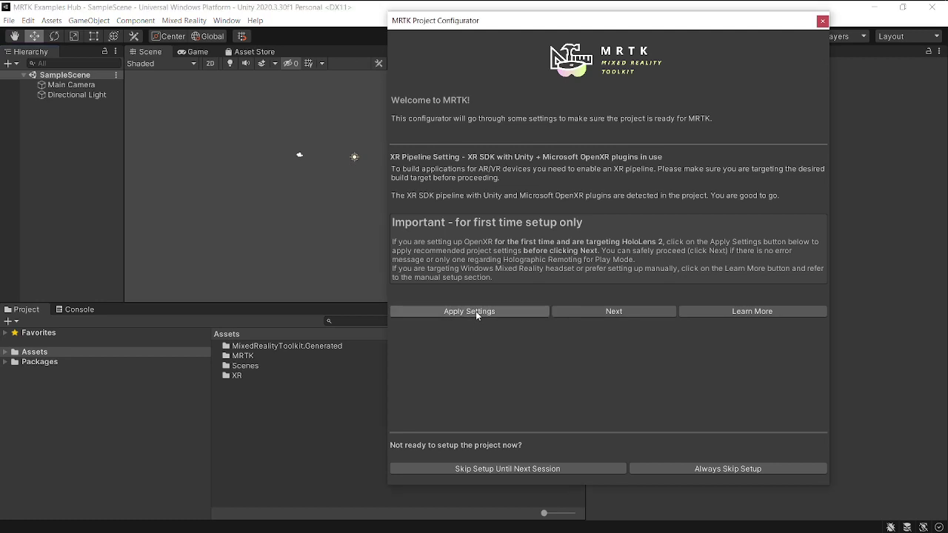
{"action": "left_click", "coordinate": [606, 310]}
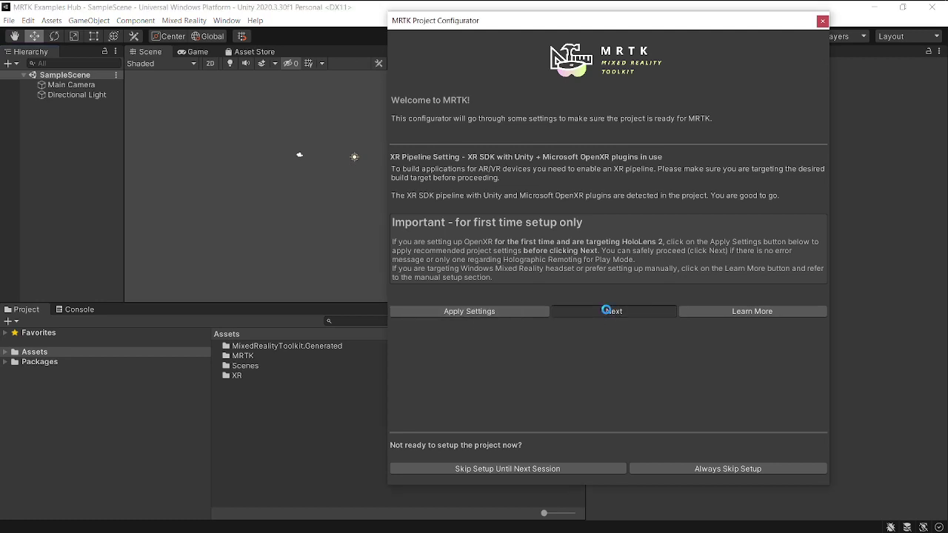
Step: Apply the default MRTK settings and accept the editor restart for the input system change
{"action": "left_click", "coordinate": [560, 374]}
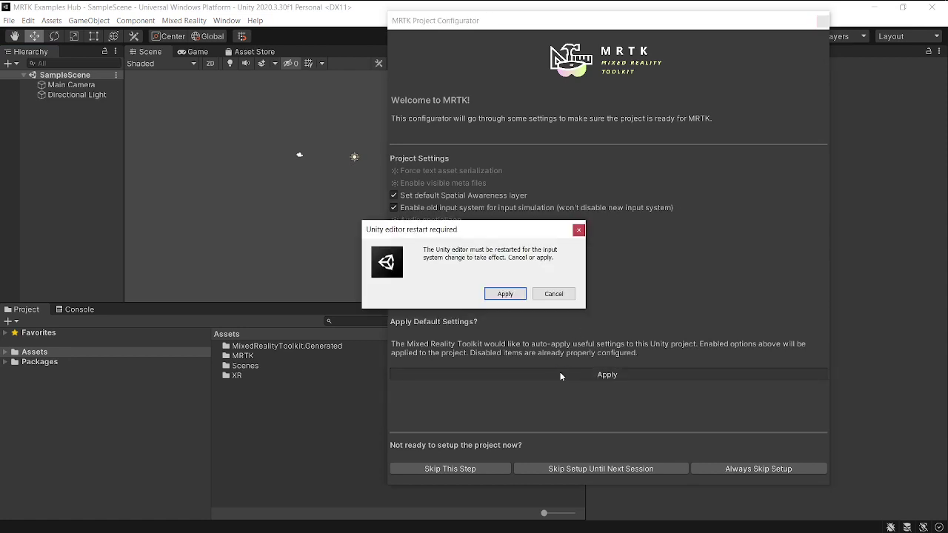
{"action": "left_click", "coordinate": [505, 296]}
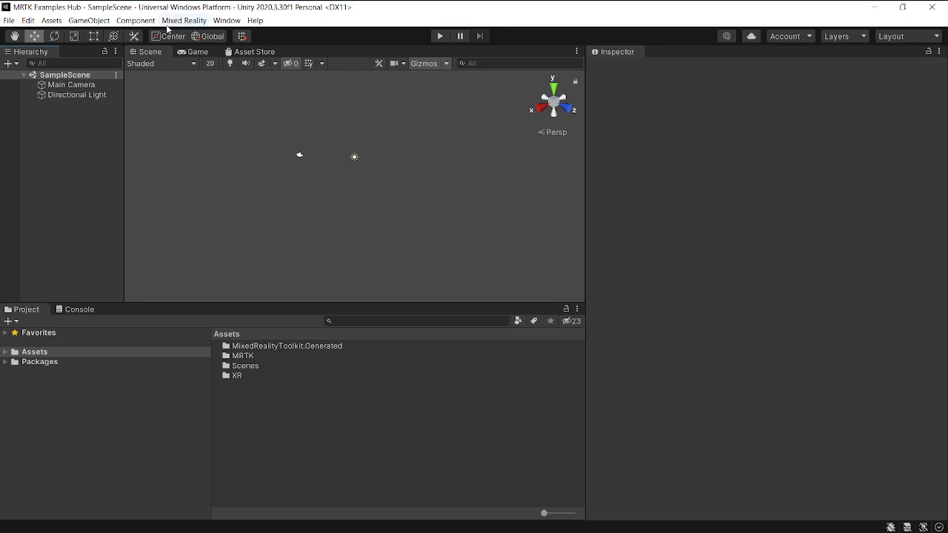
Step: Reopen the configurator via Mixed Reality > Toolkit > Utilities > Configure Project for MRTK
{"action": "left_click", "coordinate": [170, 22]}
{"action": "mouse_move", "coordinate": [179, 52]}
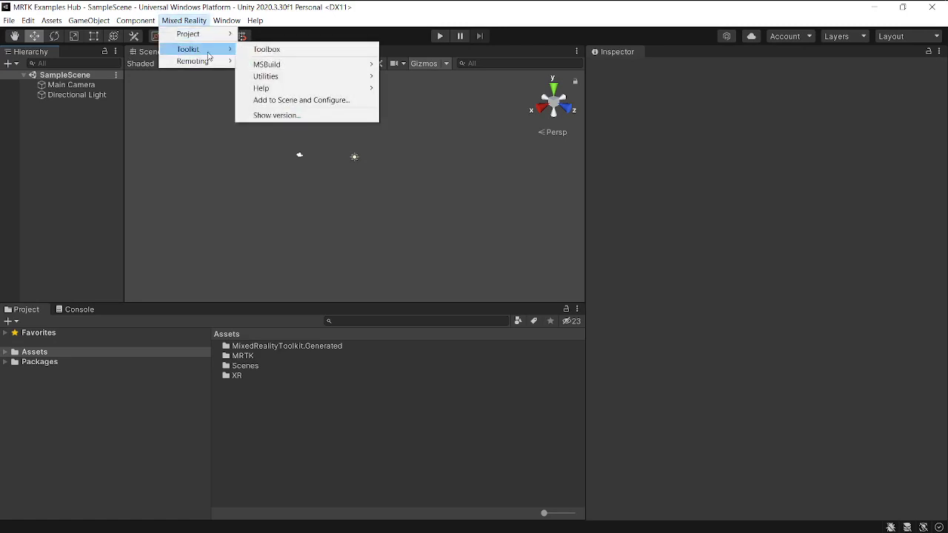
{"action": "mouse_move", "coordinate": [272, 80]}
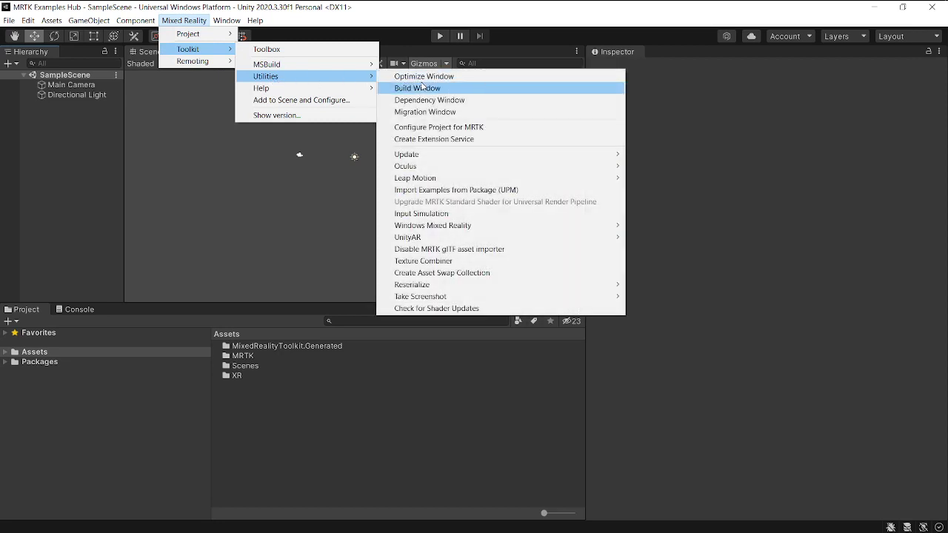
{"action": "left_click", "coordinate": [444, 132]}
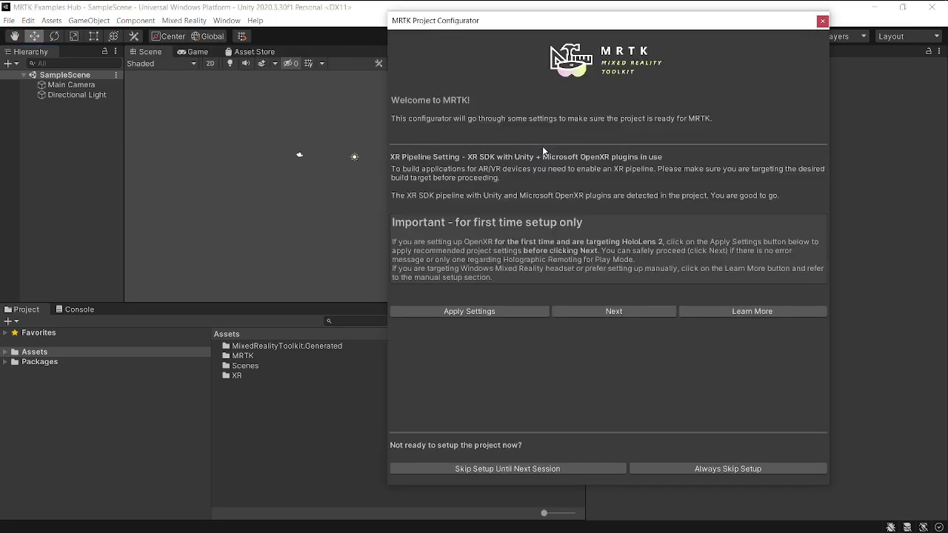
Step: Move past the XR pipeline step and import the TextMesh Pro Essentials
{"action": "left_click", "coordinate": [602, 311]}
{"action": "left_click", "coordinate": [611, 375]}
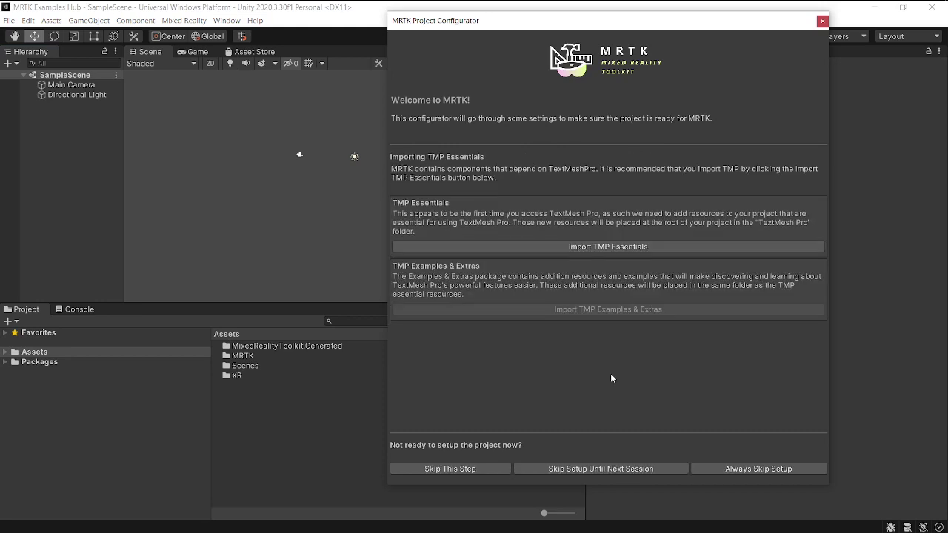
{"action": "left_click", "coordinate": [594, 247]}
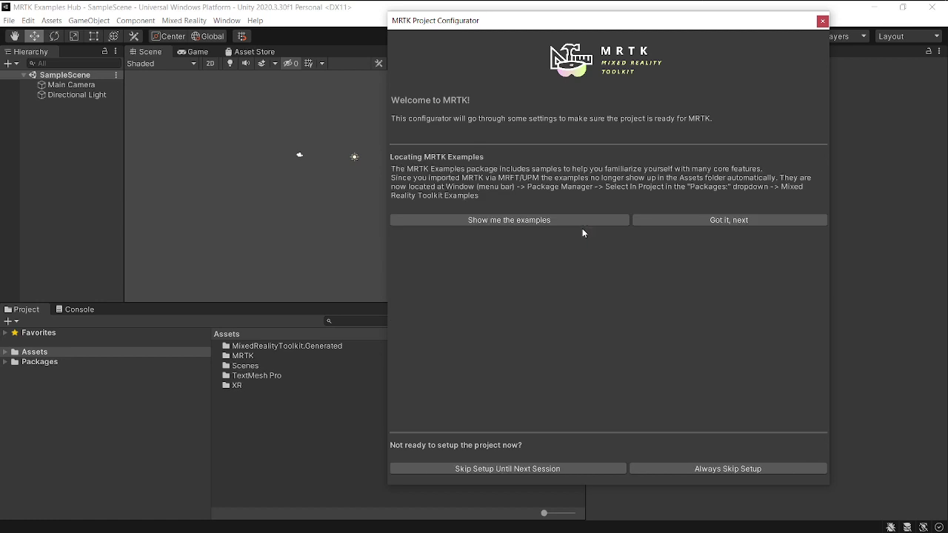
Step: Finish the configurator's MRTK Examples location step, then drag Package Manager to the lower right
{"action": "left_click", "coordinate": [577, 220]}
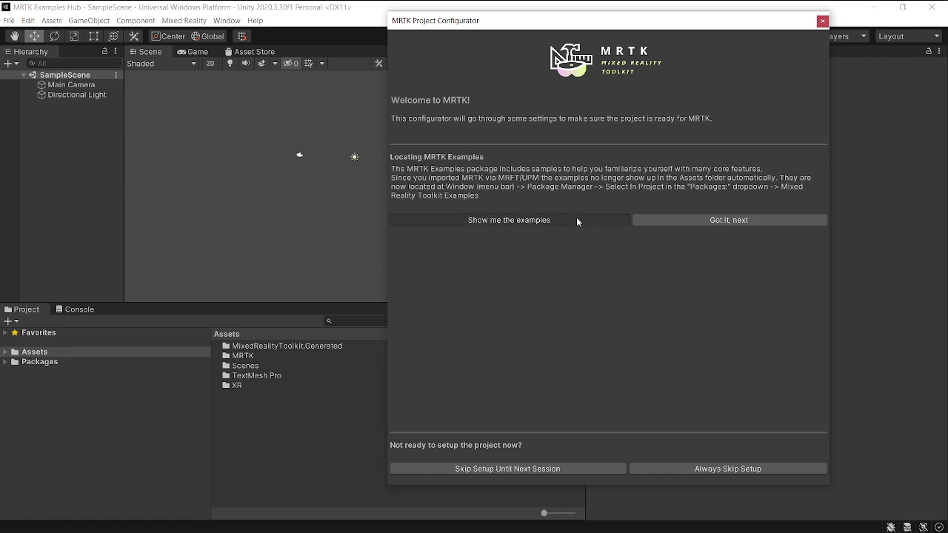
{"action": "left_click", "coordinate": [802, 238]}
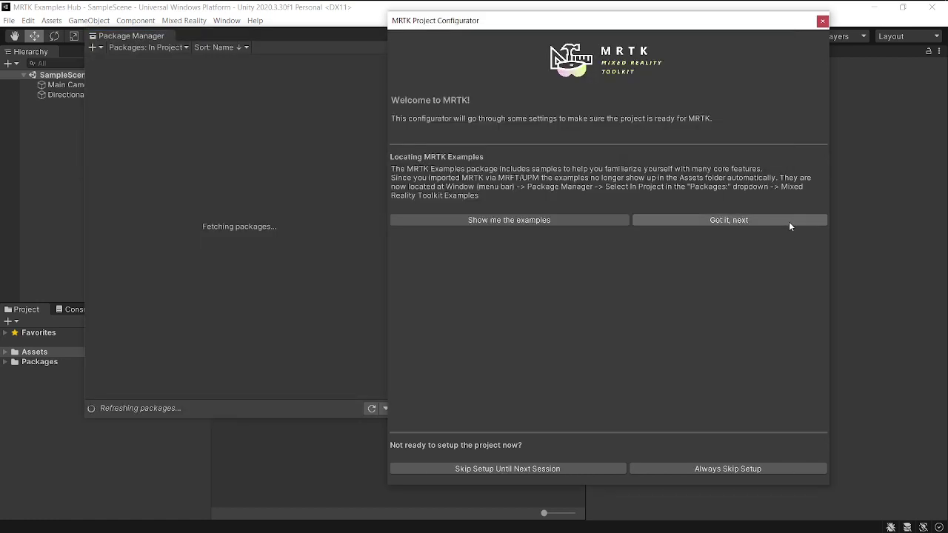
{"action": "left_click", "coordinate": [789, 222]}
{"action": "left_click", "coordinate": [789, 222]}
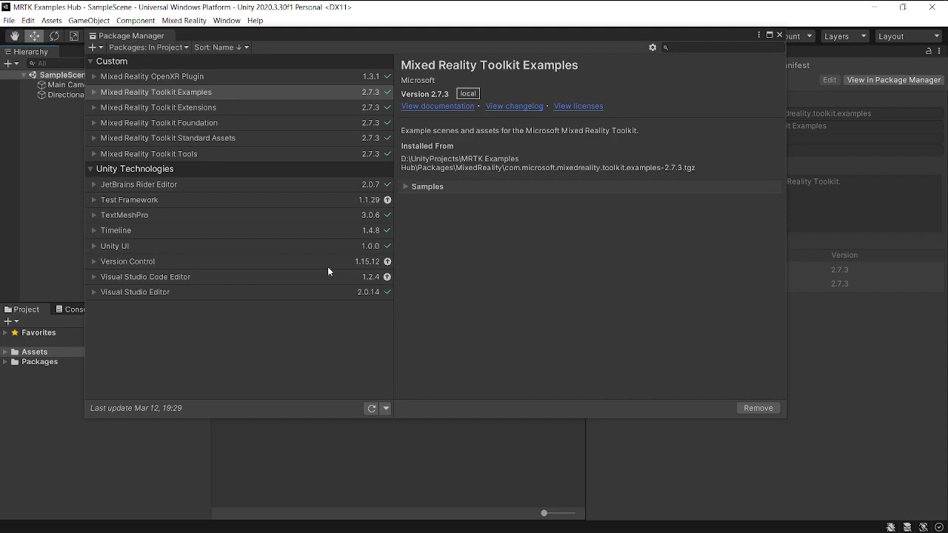
{"action": "left_click", "coordinate": [126, 450]}
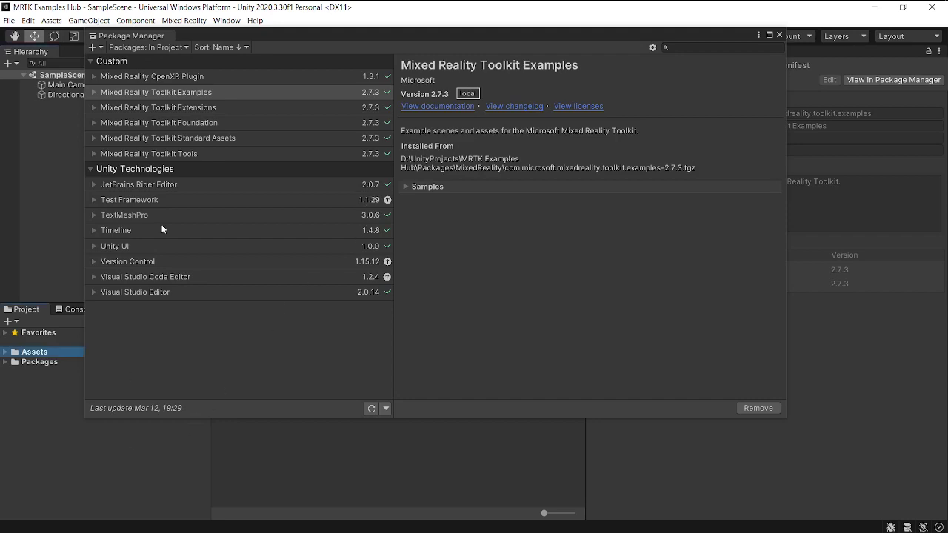
{"action": "left_click_drag", "start_coordinate": [186, 37], "coordinate": [603, 343]}
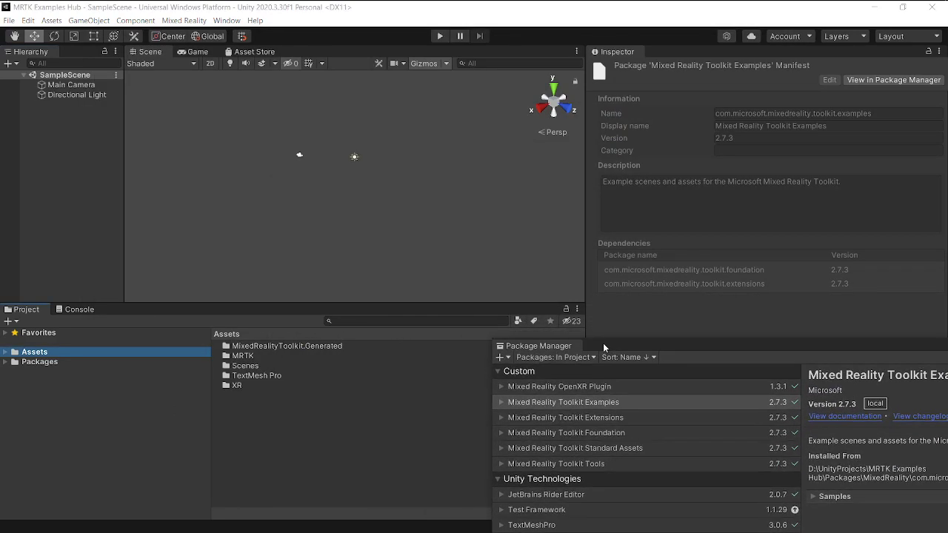
Step: Apply the recommended HoloLens 2 scene settings from the Mixed Reality > Project menu
{"action": "left_click", "coordinate": [184, 20]}
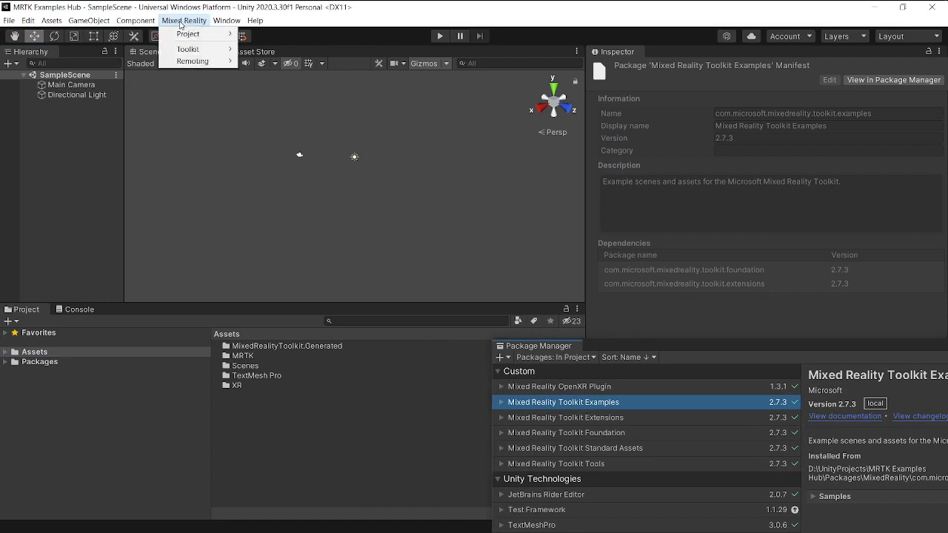
{"action": "mouse_move", "coordinate": [180, 35]}
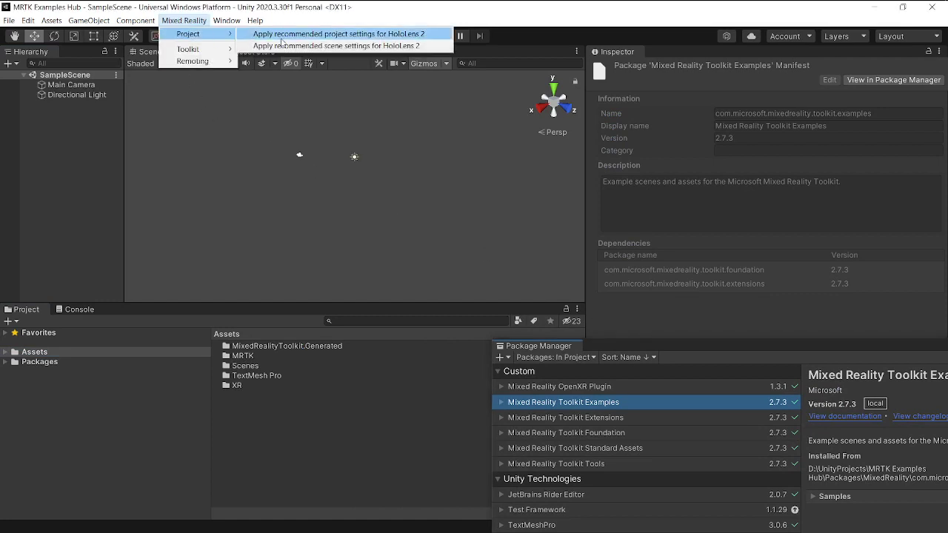
{"action": "left_click", "coordinate": [285, 46]}
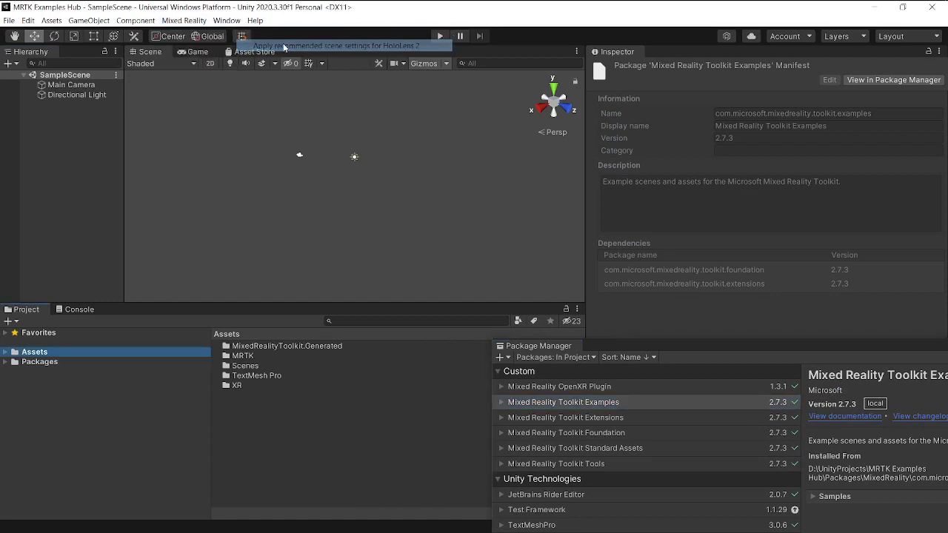
Step: Add and configure the Mixed Reality Toolkit in SampleScene, then save the scene
{"action": "left_click", "coordinate": [183, 20]}
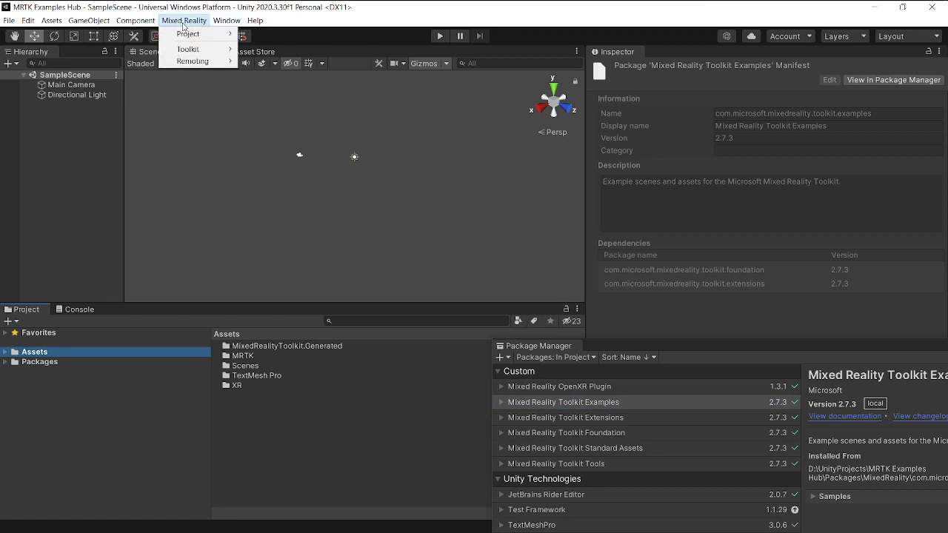
{"action": "mouse_move", "coordinate": [185, 52]}
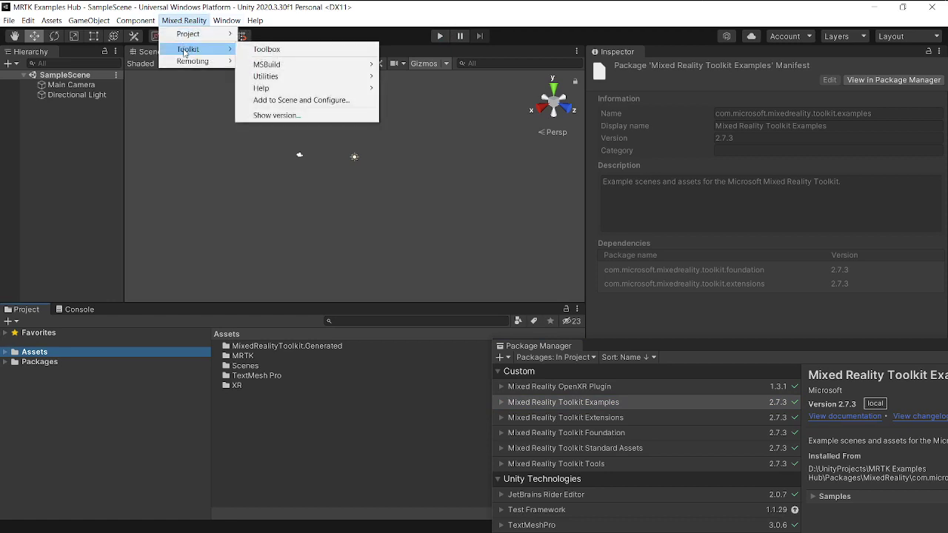
{"action": "left_click", "coordinate": [304, 100]}
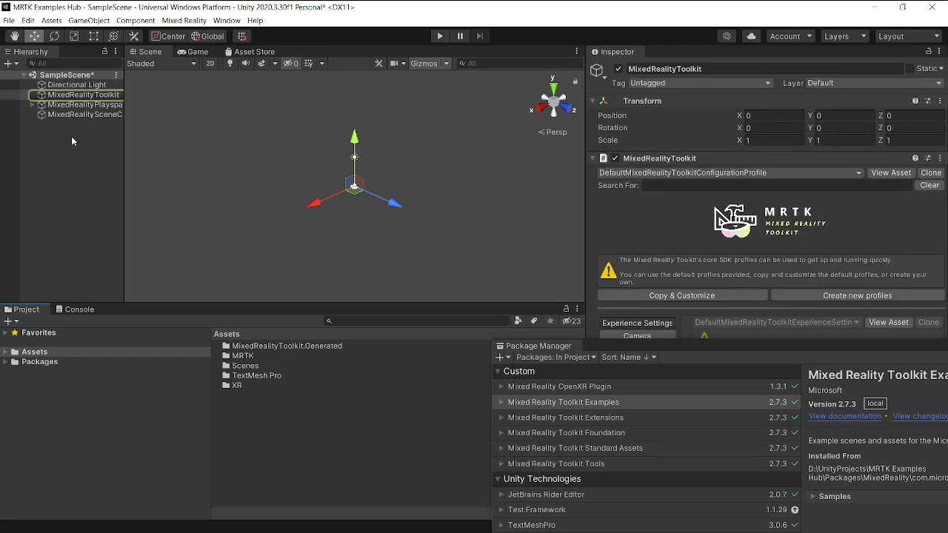
{"action": "left_click", "coordinate": [16, 25]}
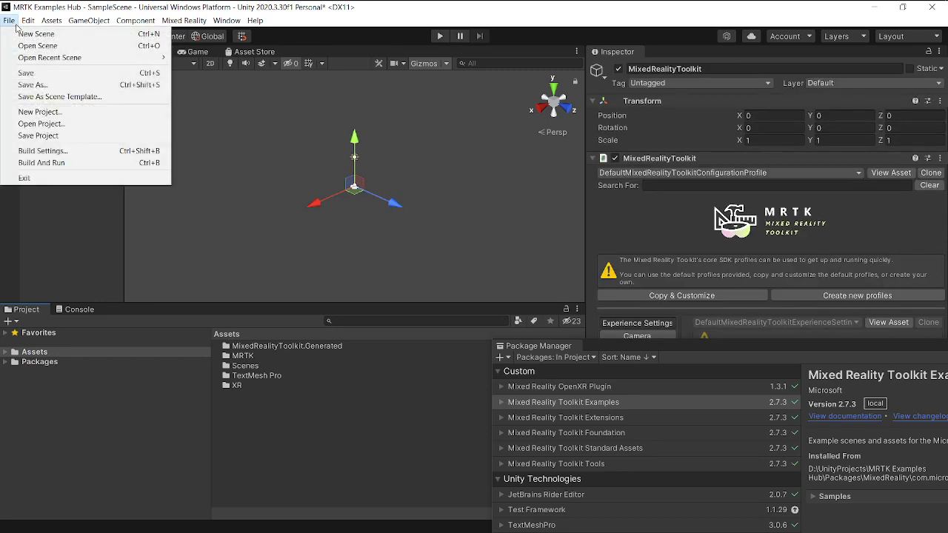
{"action": "left_click", "coordinate": [26, 72]}
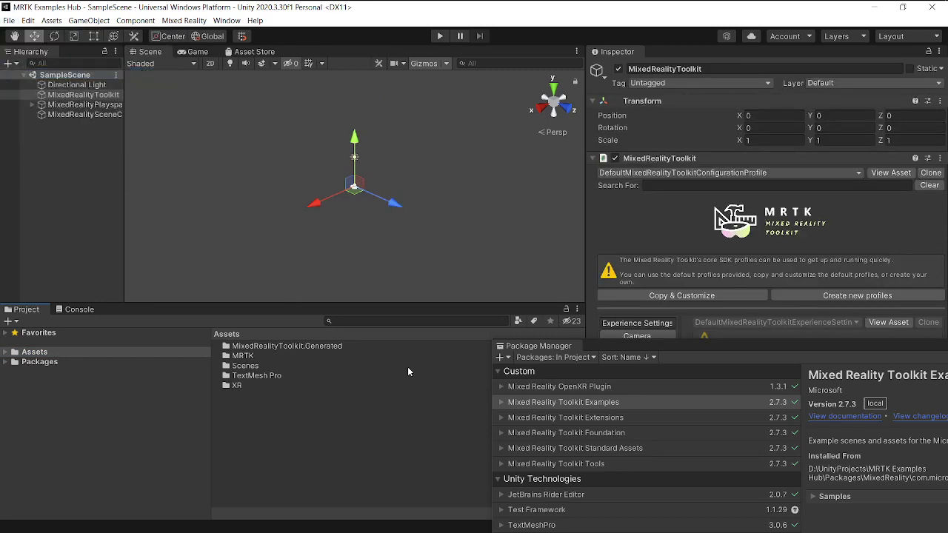
Step: Recentre Package Manager and import Demos - EyeTracking from the Mixed Reality Toolkit Examples samples
{"action": "mouse_move", "coordinate": [668, 343]}
{"action": "left_mouse_down"}
{"action": "mouse_move", "coordinate": [461, 89]}
{"action": "mouse_move", "coordinate": [370, 92]}
{"action": "left_mouse_up"}
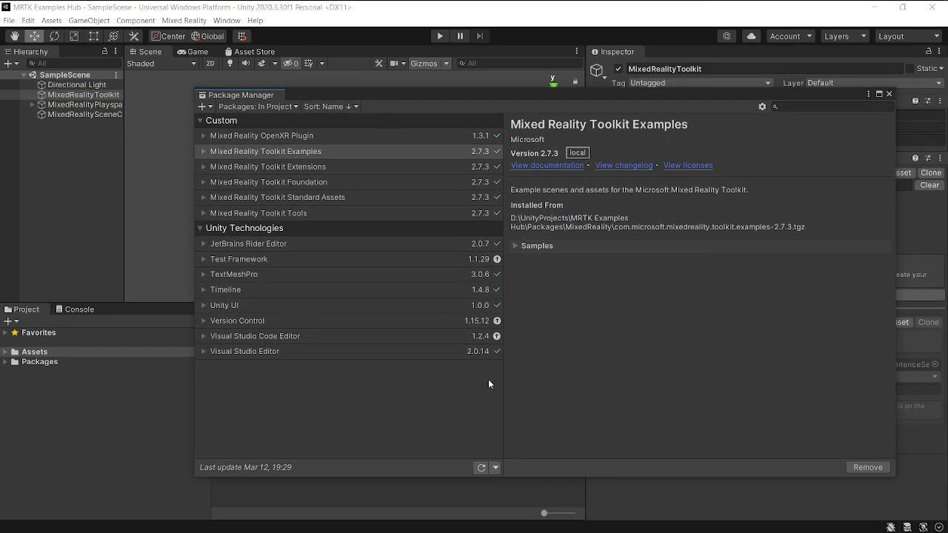
{"action": "left_click", "coordinate": [515, 245]}
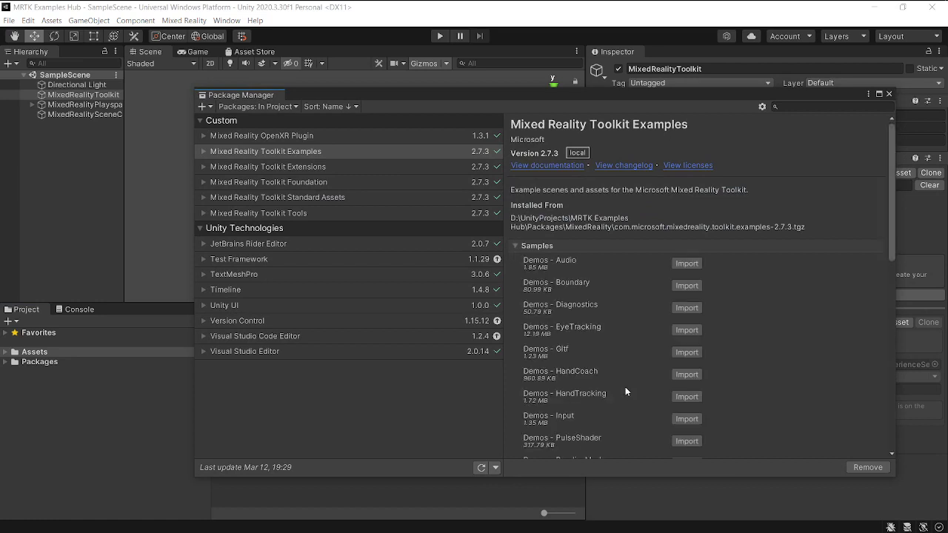
{"action": "scroll", "coordinate": [625, 391], "scroll_direction": "down", "scroll_amount": 3}
{"action": "scroll", "coordinate": [627, 390], "scroll_direction": "down", "scroll_amount": 2}
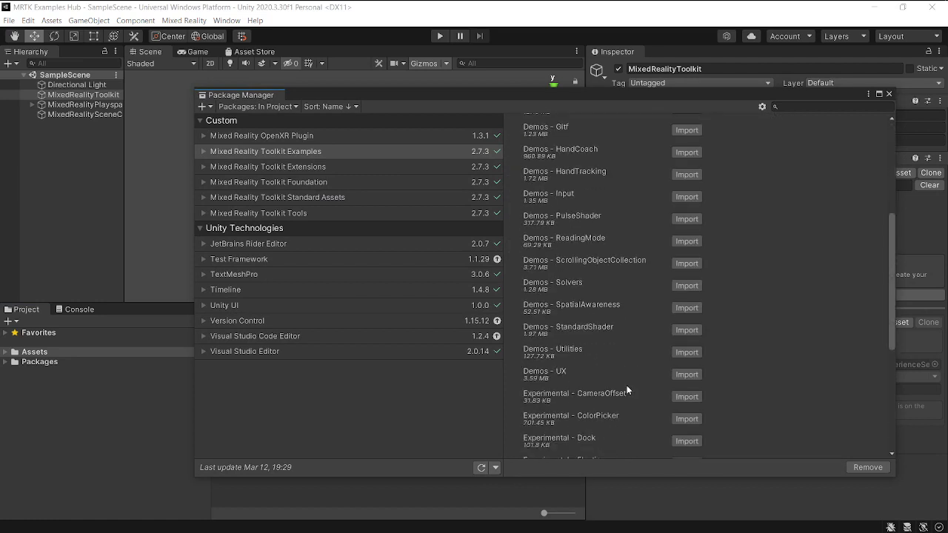
{"action": "scroll", "coordinate": [627, 385], "scroll_direction": "down", "scroll_amount": 3}
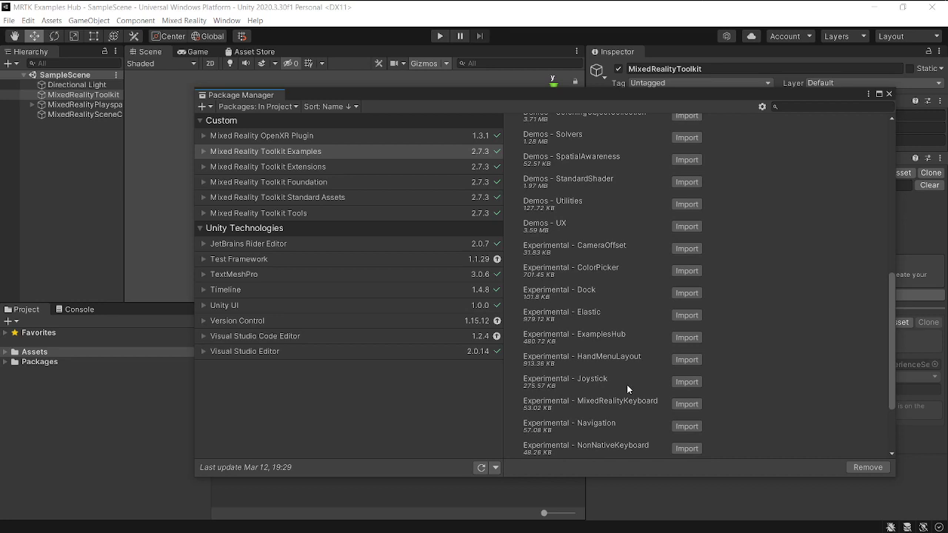
{"action": "scroll", "coordinate": [627, 384], "scroll_direction": "up", "scroll_amount": 3}
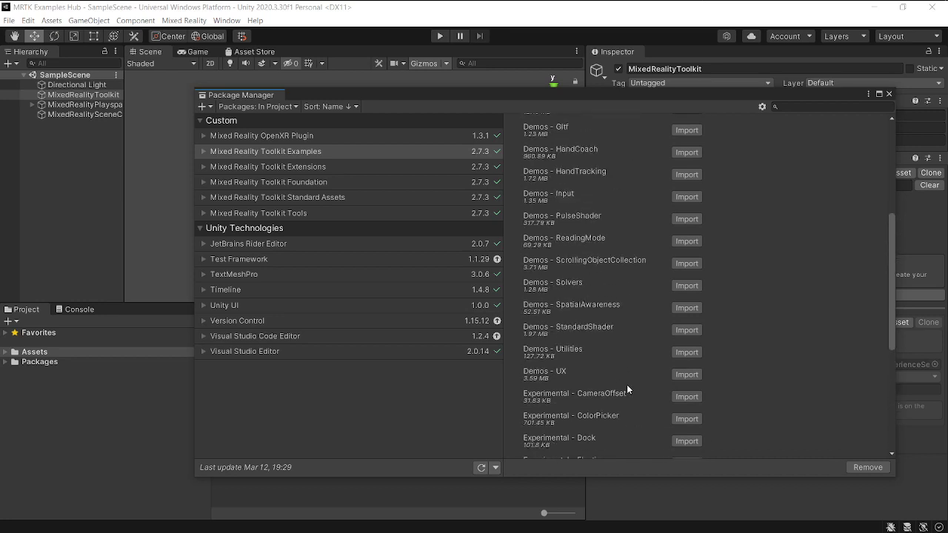
{"action": "scroll", "coordinate": [627, 385], "scroll_direction": "up", "scroll_amount": 1}
{"action": "scroll", "coordinate": [627, 385], "scroll_direction": "up", "scroll_amount": 1}
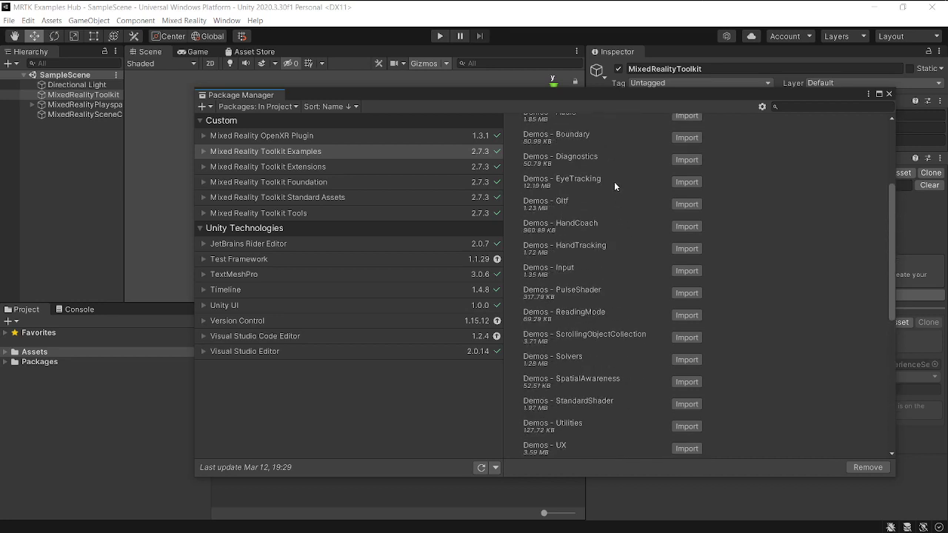
{"action": "left_click", "coordinate": [680, 181]}
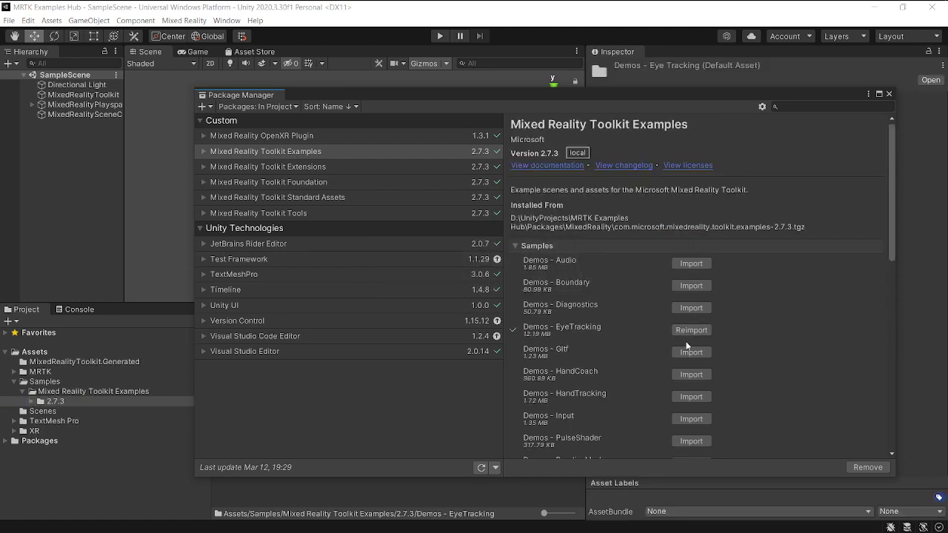
Step: Import the HandTracking, HandCoach, Boundary, Solvers and ReadingMode demo samples
{"action": "left_click", "coordinate": [688, 398]}
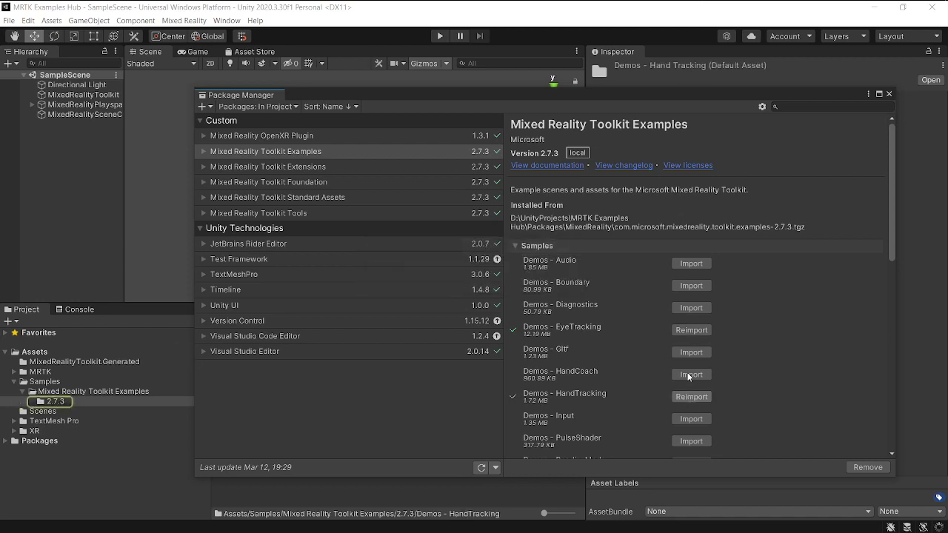
{"action": "left_click", "coordinate": [687, 375]}
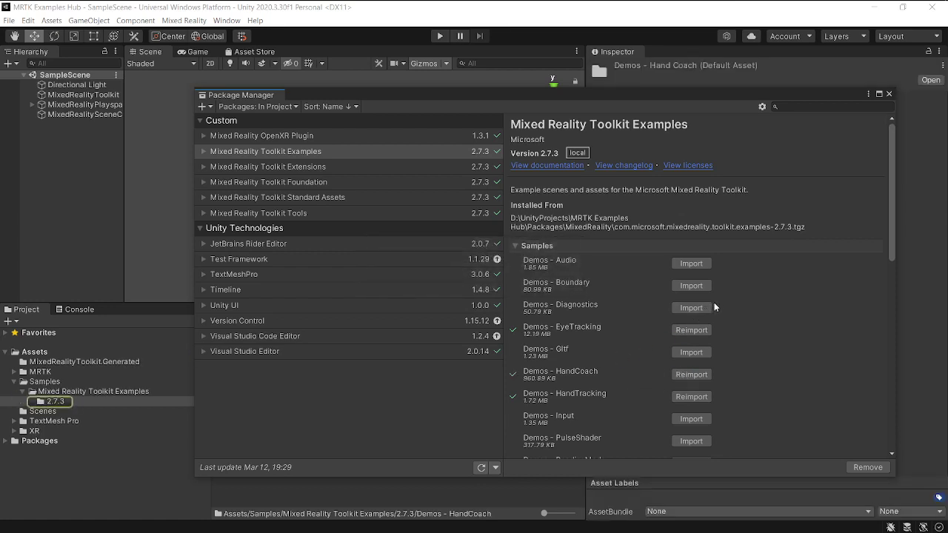
{"action": "scroll", "coordinate": [754, 327], "scroll_direction": "down", "scroll_amount": 3}
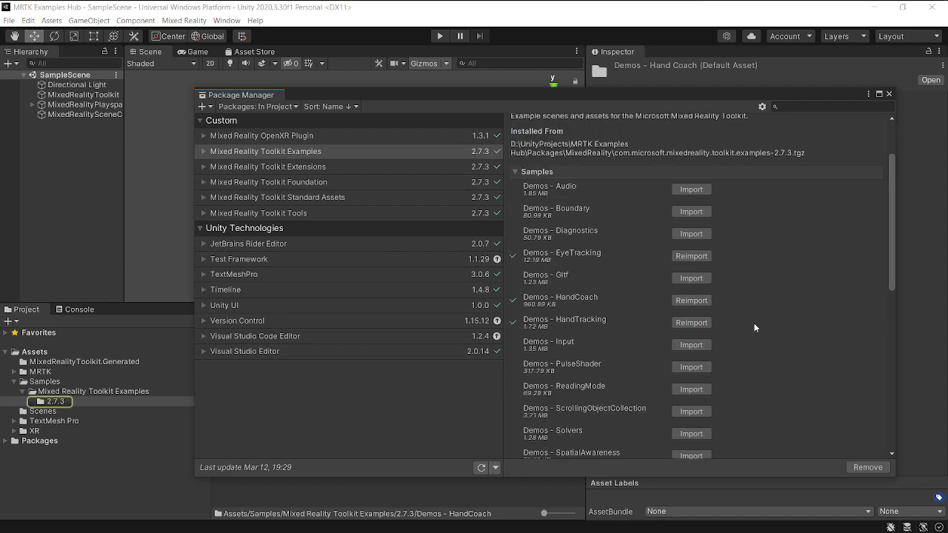
{"action": "left_click", "coordinate": [680, 211]}
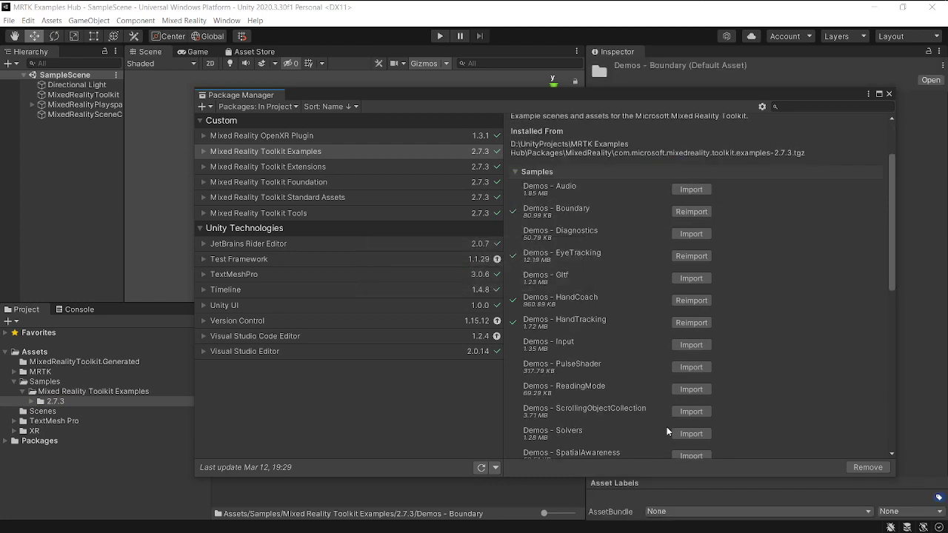
{"action": "left_click", "coordinate": [688, 433]}
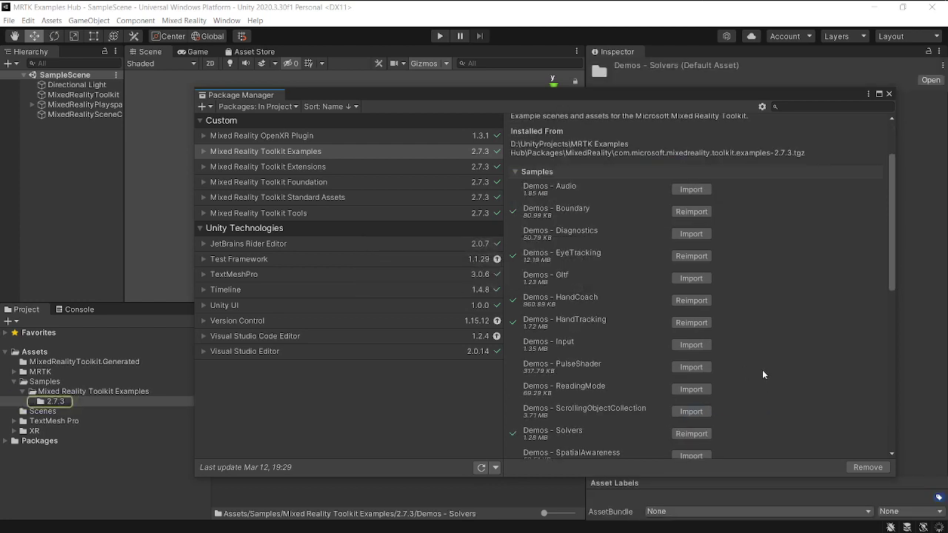
{"action": "left_click", "coordinate": [676, 390]}
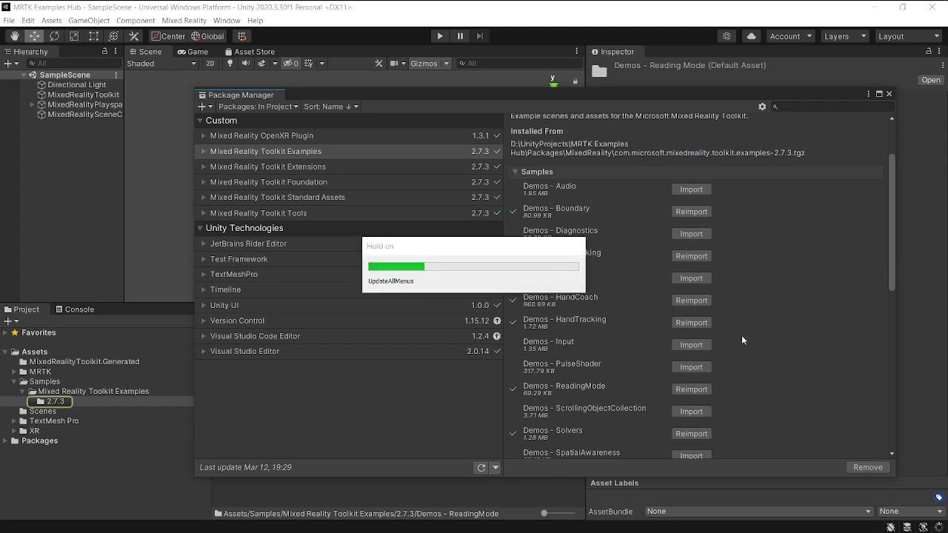
Step: Import the Experimental - ExamplesHub and SceneUnderstanding samples from the Package Manager list
{"action": "scroll", "coordinate": [742, 340], "scroll_direction": "down", "scroll_amount": 5}
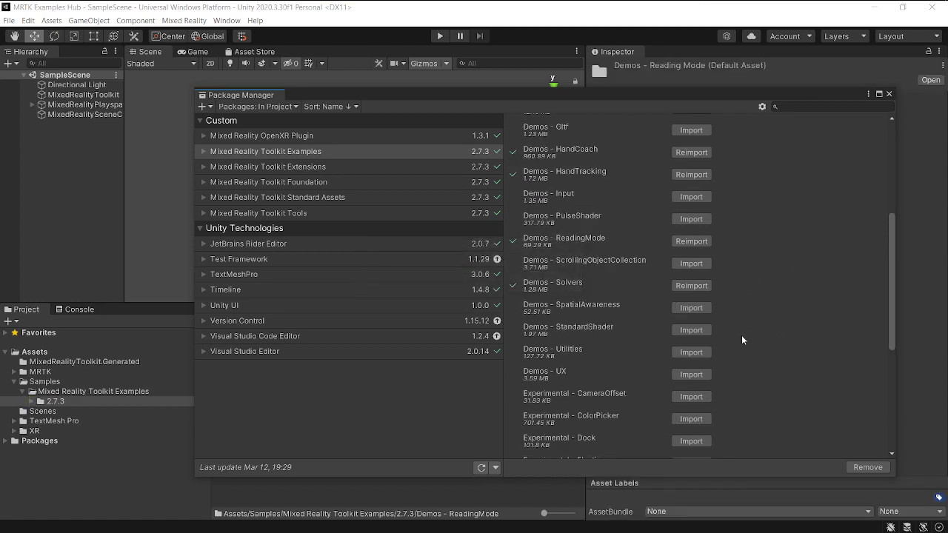
{"action": "scroll", "coordinate": [742, 339], "scroll_direction": "down", "scroll_amount": 1}
{"action": "scroll", "coordinate": [742, 340], "scroll_direction": "down", "scroll_amount": 1}
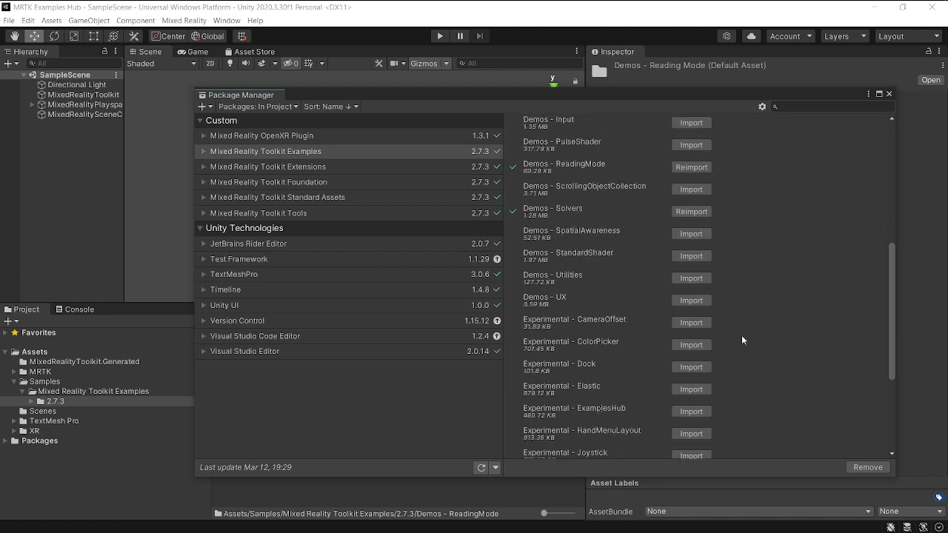
{"action": "left_click", "coordinate": [700, 412]}
{"action": "scroll", "coordinate": [751, 392], "scroll_direction": "down", "scroll_amount": 1}
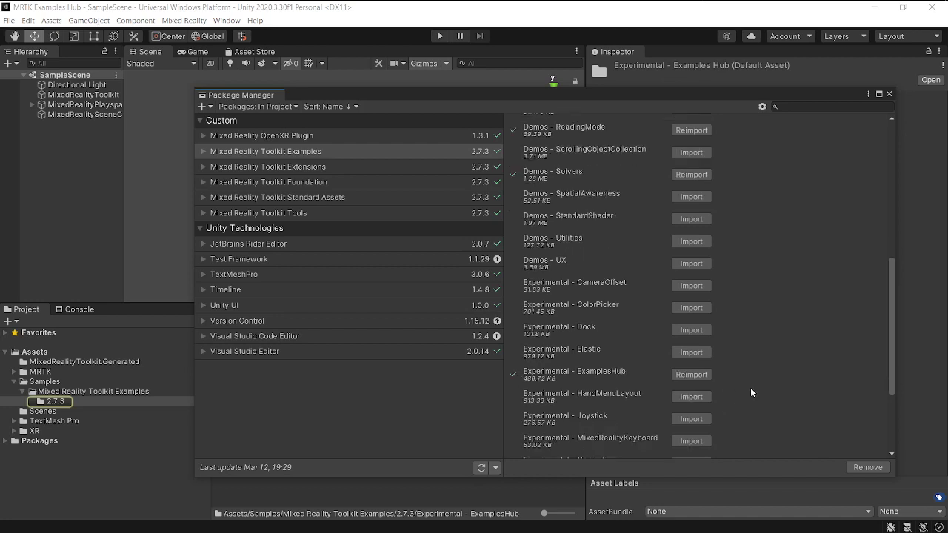
{"action": "scroll", "coordinate": [751, 392], "scroll_direction": "down", "scroll_amount": 1}
{"action": "scroll", "coordinate": [751, 393], "scroll_direction": "down", "scroll_amount": 1}
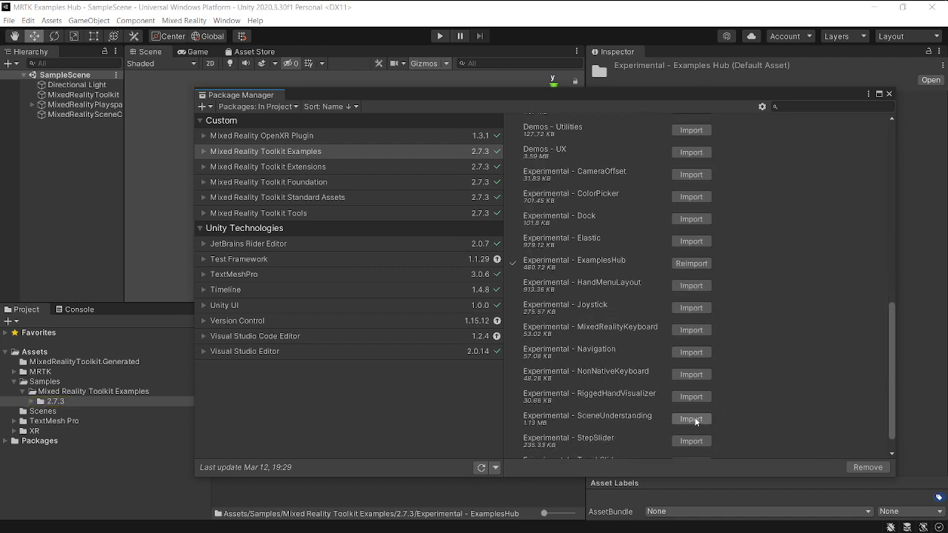
{"action": "scroll", "coordinate": [763, 426], "scroll_direction": "down", "scroll_amount": 1}
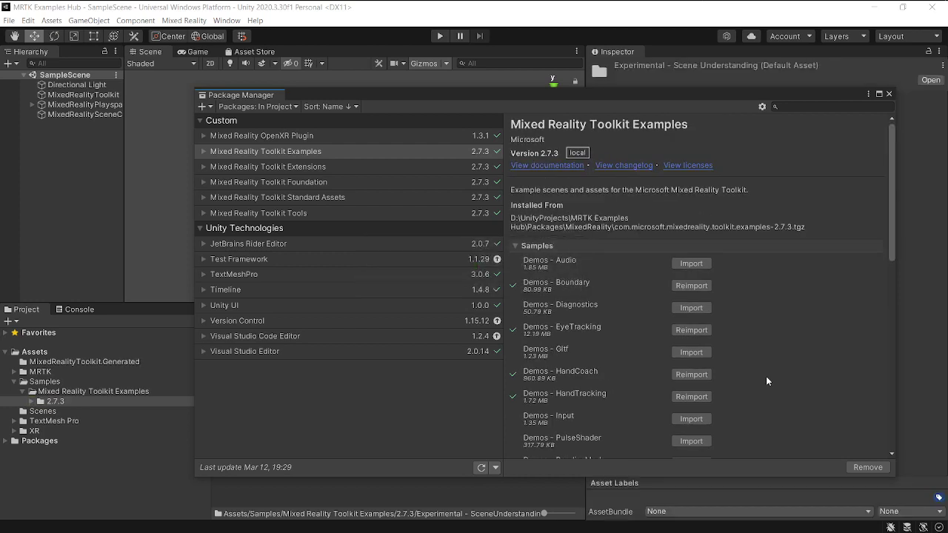
{"action": "scroll", "coordinate": [766, 380], "scroll_direction": "down", "scroll_amount": 10}
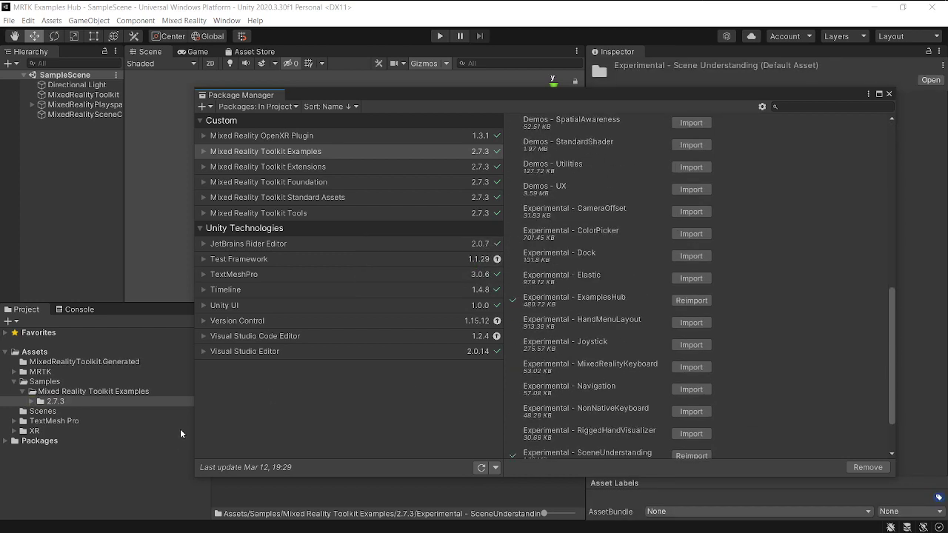
Step: Move Package Manager aside and open the Experimental - ExamplesHub folder in the Project window
{"action": "left_click_drag", "start_coordinate": [300, 92], "coordinate": [729, 192]}
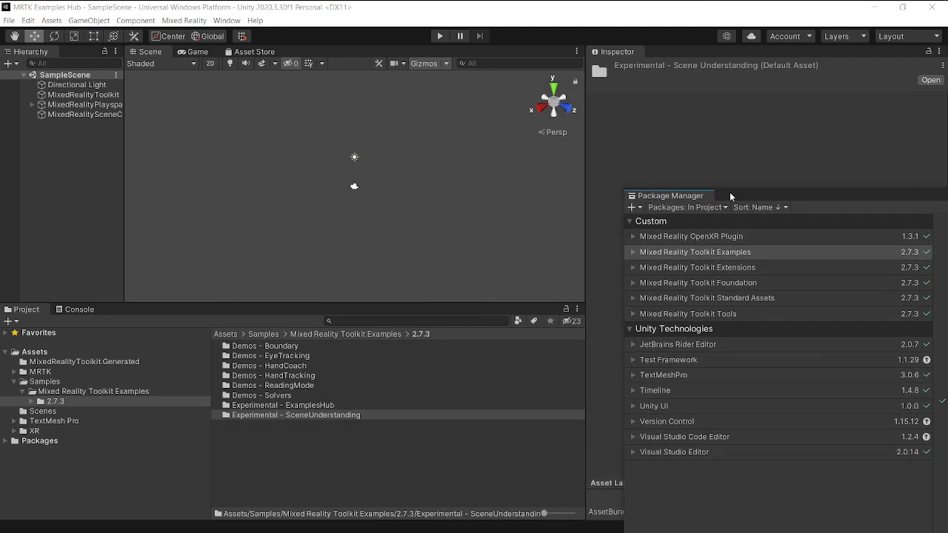
{"action": "left_click", "coordinate": [285, 406]}
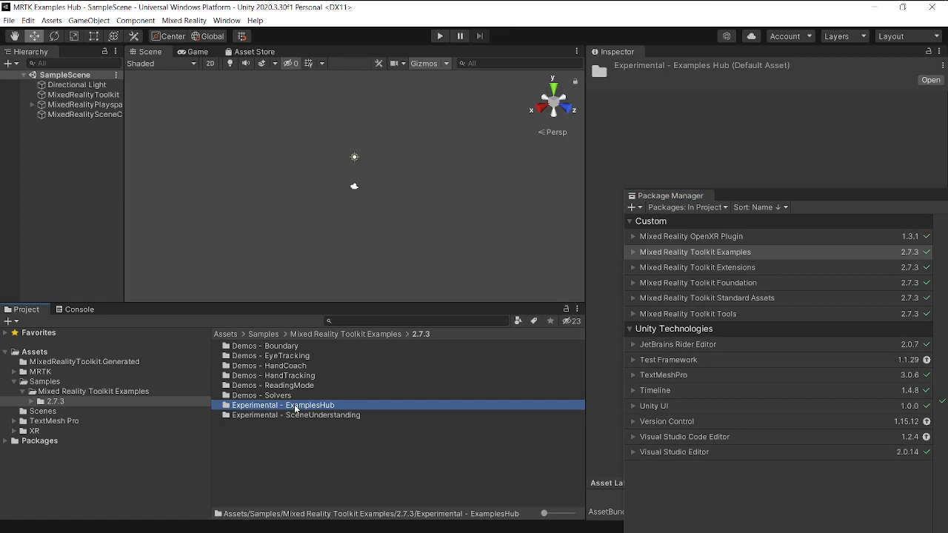
{"action": "double_click", "coordinate": [295, 407]}
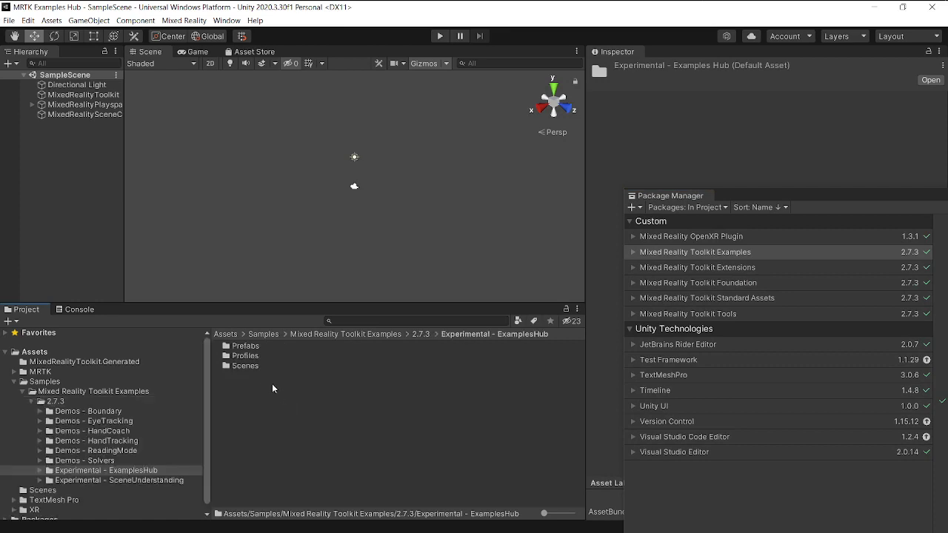
Step: Open MRTKExamplesHub from the ExamplesHub Scenes folder and widen the Hierarchy panel
{"action": "double_click", "coordinate": [244, 366]}
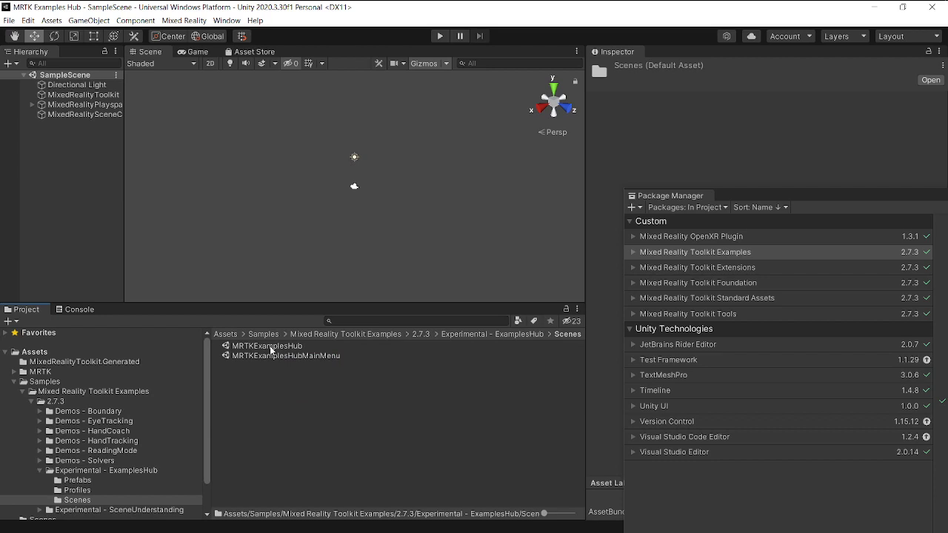
{"action": "left_click", "coordinate": [271, 350]}
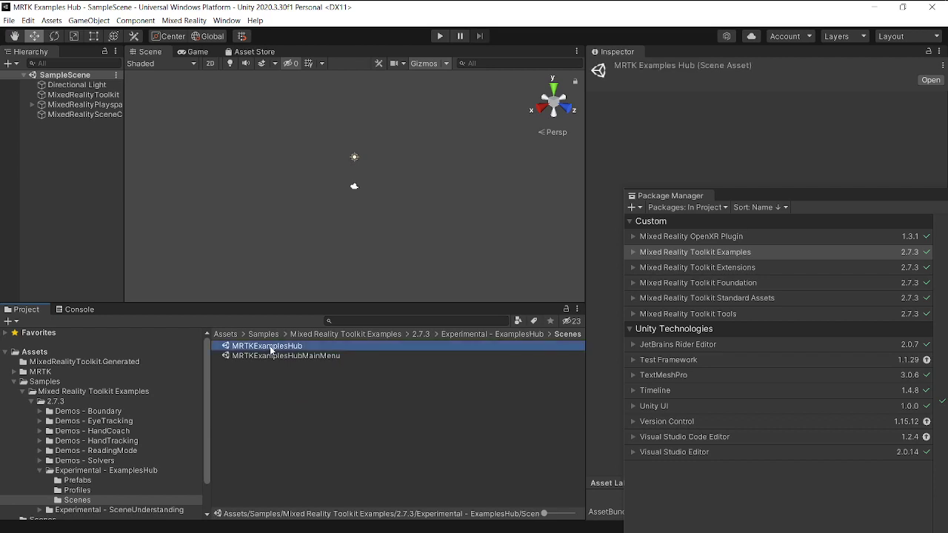
{"action": "double_click", "coordinate": [271, 349]}
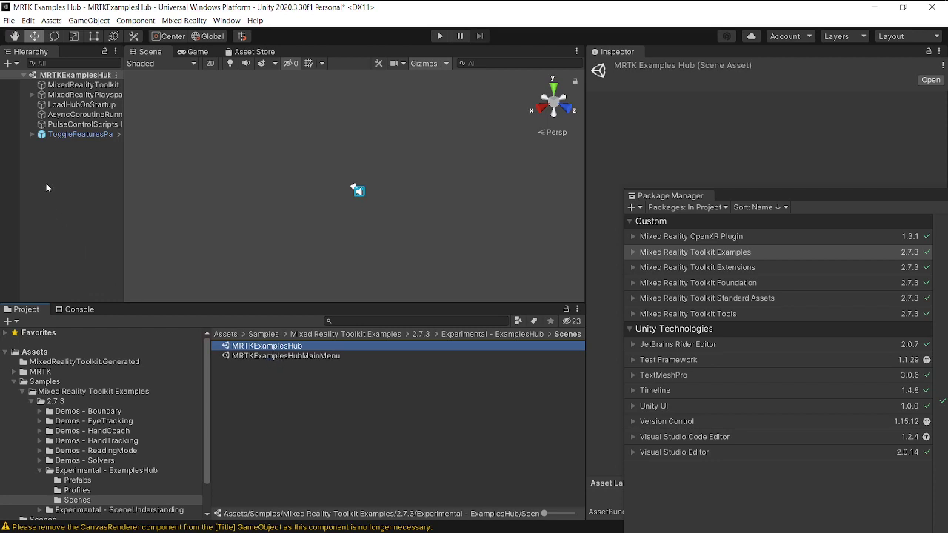
{"action": "left_click", "coordinate": [65, 211]}
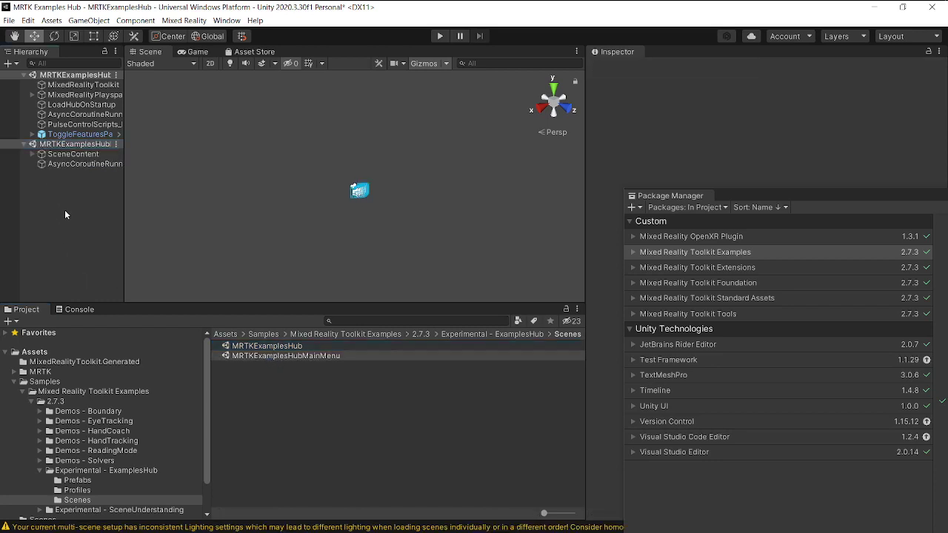
{"action": "left_click_drag", "start_coordinate": [122, 200], "coordinate": [197, 203]}
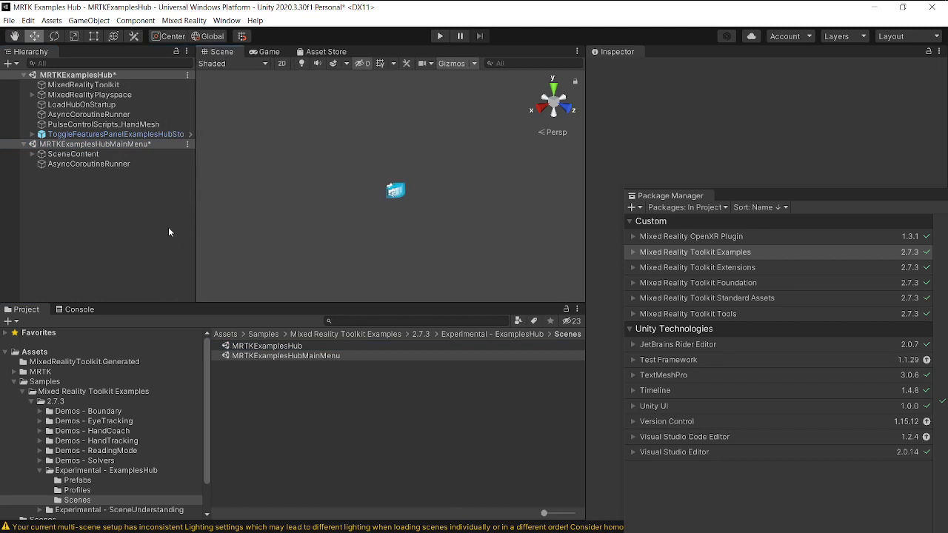
Step: Expand SceneContent > CubeCollection to list its ExampleHubButton objects and frame the collection
{"action": "left_click", "coordinate": [34, 154]}
{"action": "left_click", "coordinate": [41, 164]}
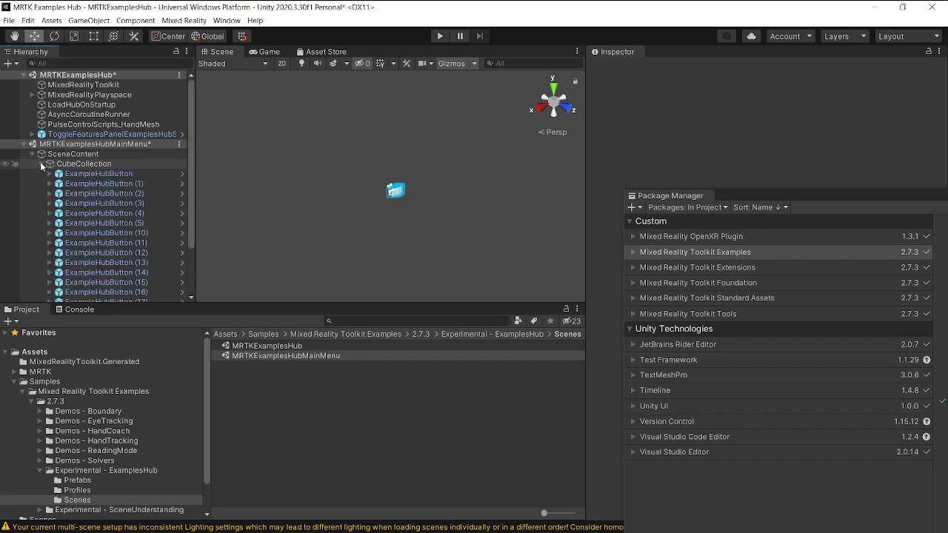
{"action": "double_click", "coordinate": [94, 176]}
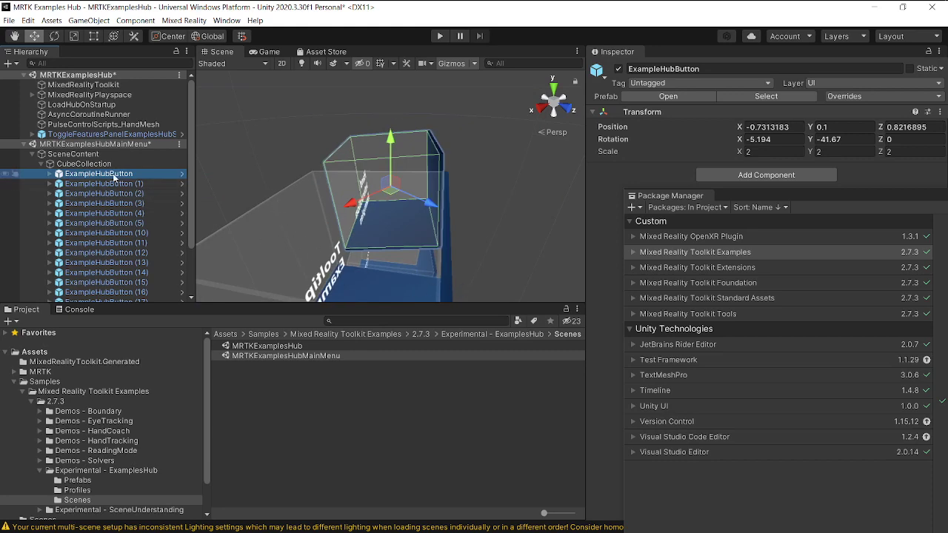
{"action": "double_click", "coordinate": [108, 164]}
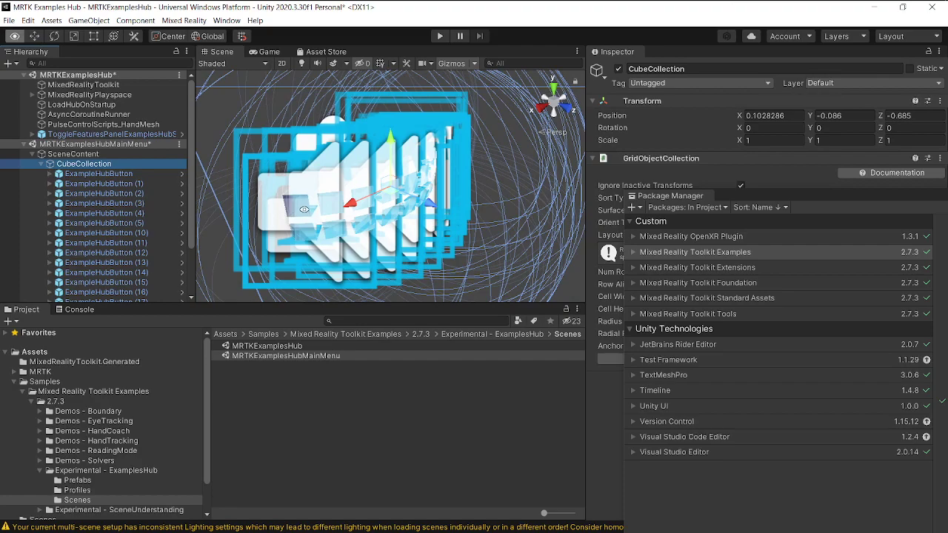
Step: Turn off gizmos and orbit and zoom the Scene view to face the curved button grid
{"action": "left_click_drag", "start_coordinate": [320, 211], "coordinate": [735, 205], "text": "alt"}
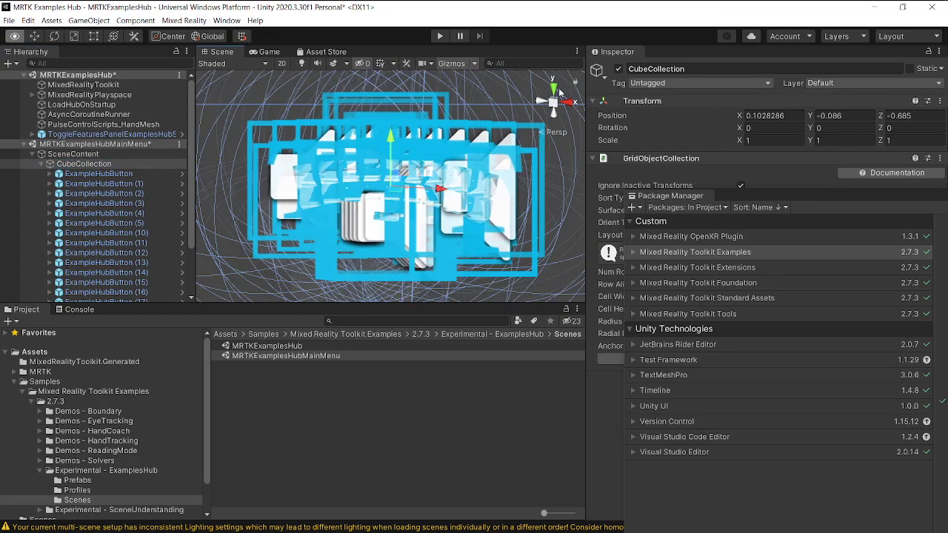
{"action": "left_click", "coordinate": [452, 64]}
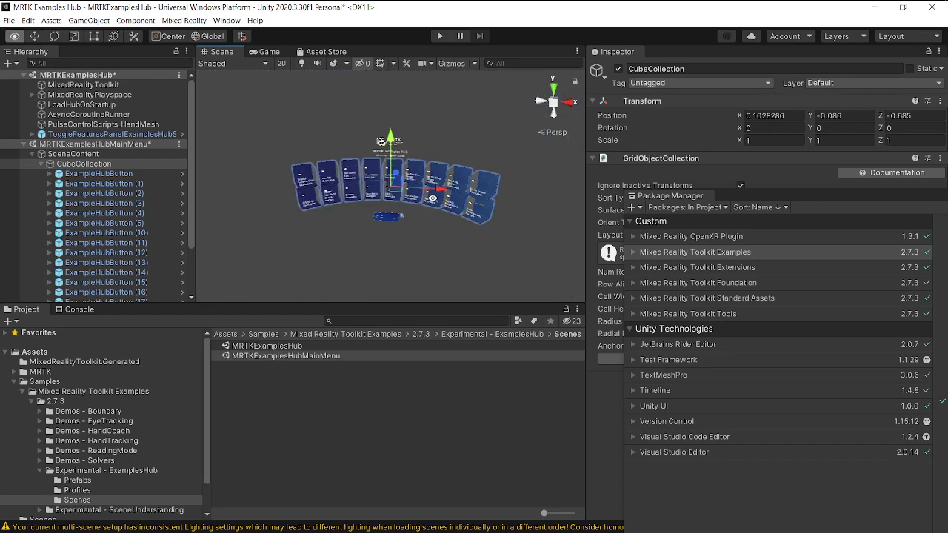
{"action": "left_click_drag", "start_coordinate": [430, 197], "coordinate": [404, 201], "text": "alt"}
{"action": "right_click_drag", "start_coordinate": [404, 201], "coordinate": [450, 251], "text": "alt"}
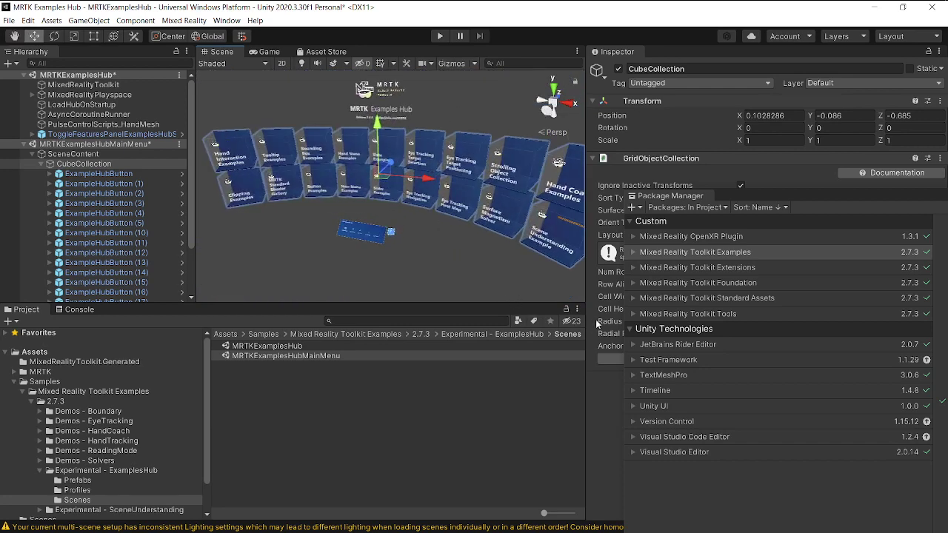
{"action": "left_click_drag", "start_coordinate": [585, 325], "coordinate": [659, 326]}
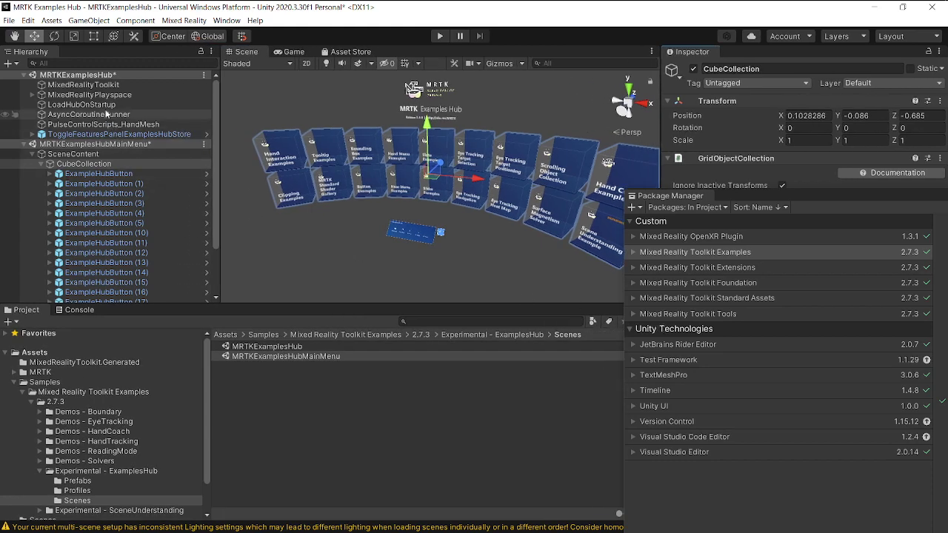
Step: Select MixedRealityToolkit and show its Scene System settings in the Inspector
{"action": "left_click", "coordinate": [106, 86]}
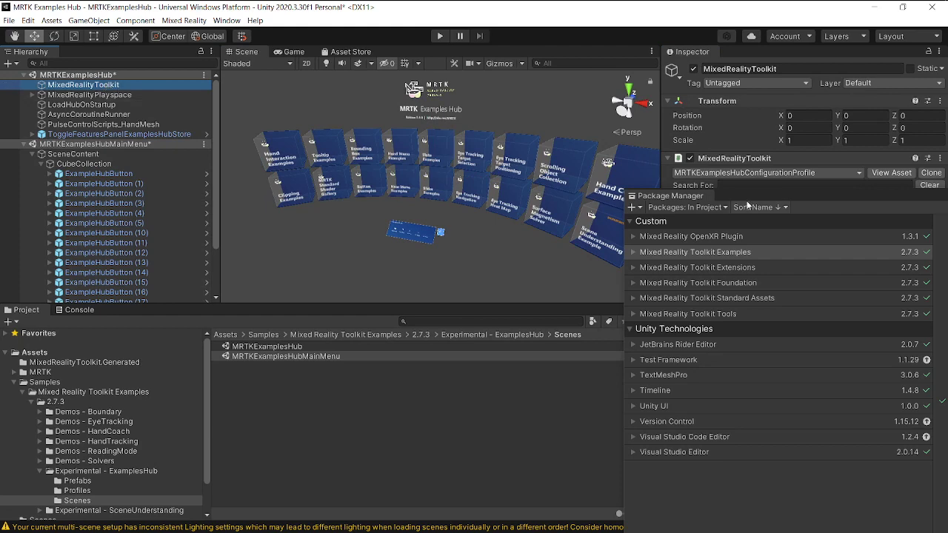
{"action": "mouse_move", "coordinate": [840, 197]}
{"action": "left_mouse_down"}
{"action": "mouse_move", "coordinate": [414, 203]}
{"action": "mouse_move", "coordinate": [136, 122]}
{"action": "left_mouse_up"}
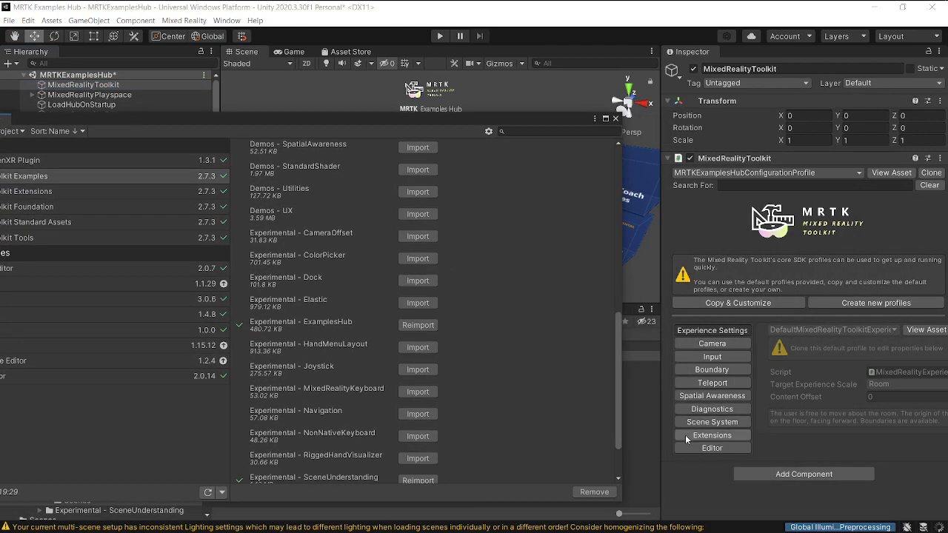
{"action": "left_click", "coordinate": [703, 423]}
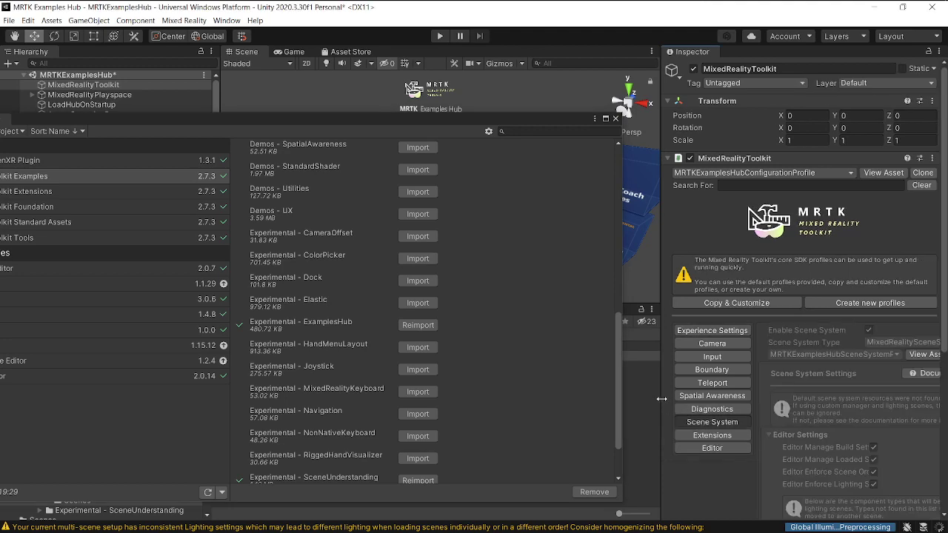
{"action": "mouse_move", "coordinate": [661, 392]}
{"action": "left_mouse_down"}
{"action": "mouse_move", "coordinate": [436, 392]}
{"action": "mouse_move", "coordinate": [474, 393]}
{"action": "left_mouse_up"}
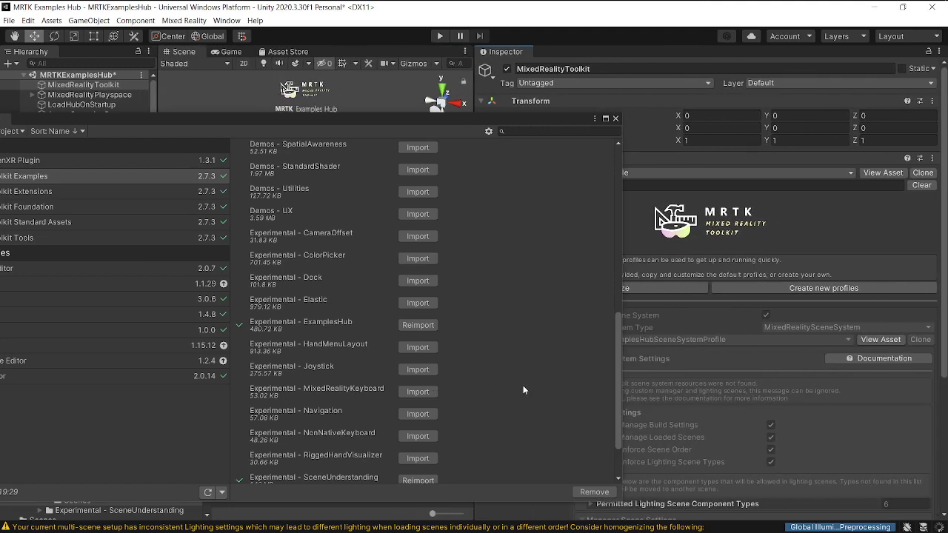
{"action": "scroll", "coordinate": [754, 363], "scroll_direction": "down", "scroll_amount": 5}
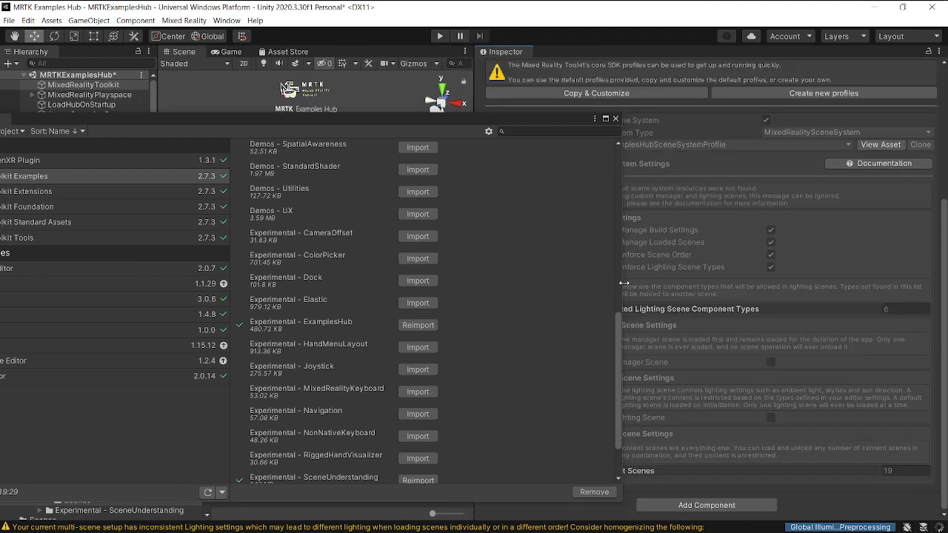
Step: Expand Content Scenes to review its 19 entries, starting with MRTKExamplesHubMainMenu
{"action": "left_click_drag", "start_coordinate": [625, 283], "coordinate": [414, 287]}
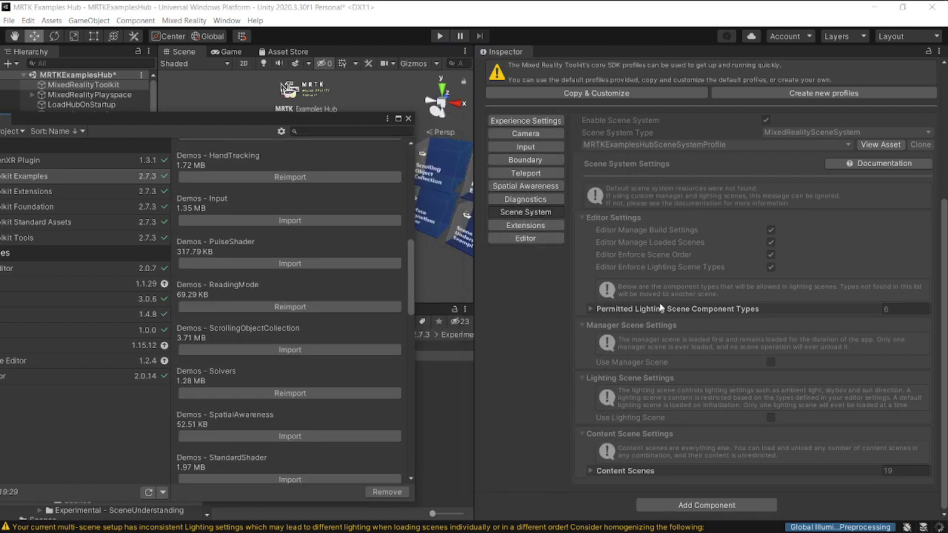
{"action": "left_click", "coordinate": [592, 474]}
{"action": "scroll", "coordinate": [608, 439], "scroll_direction": "down", "scroll_amount": 5}
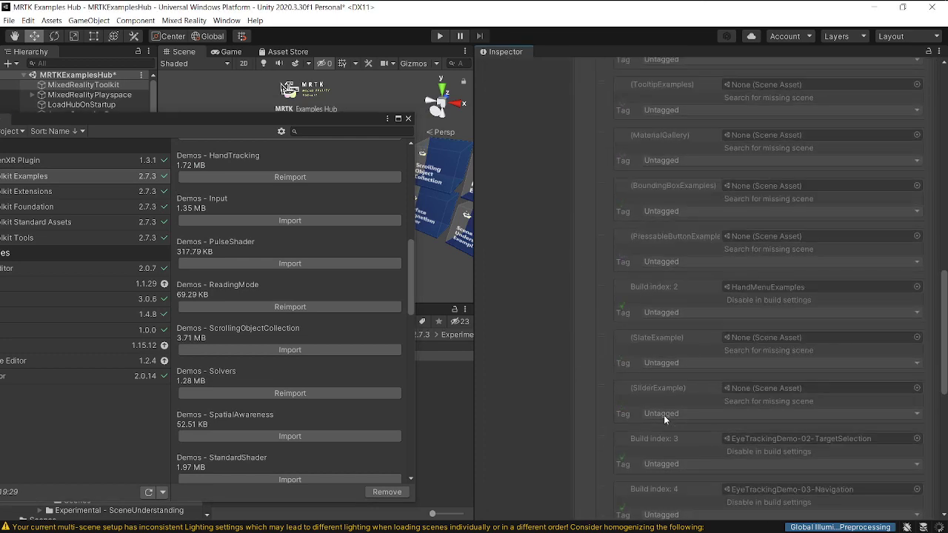
{"action": "scroll", "coordinate": [664, 419], "scroll_direction": "up", "scroll_amount": 10}
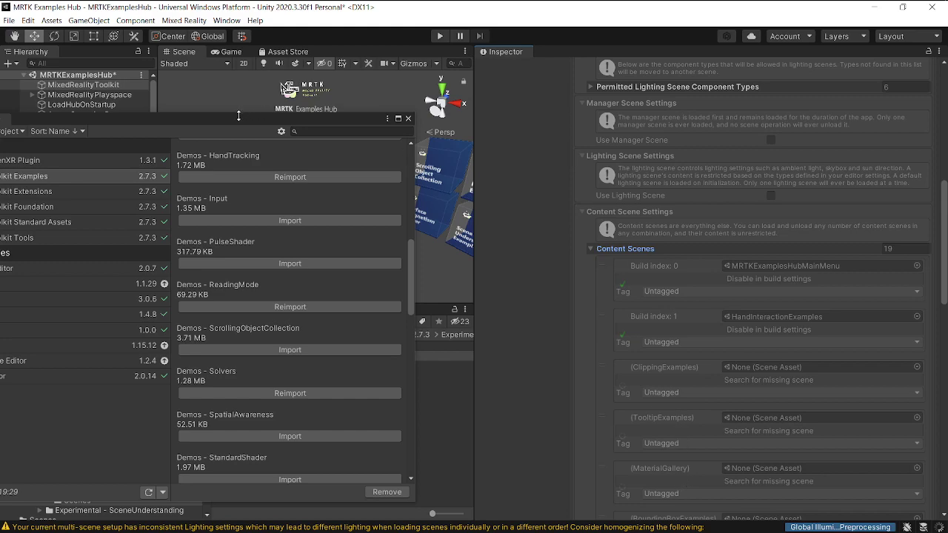
{"action": "mouse_move", "coordinate": [236, 118]}
{"action": "left_mouse_down"}
{"action": "mouse_move", "coordinate": [479, 66]}
{"action": "mouse_move", "coordinate": [447, 76]}
{"action": "left_mouse_up"}
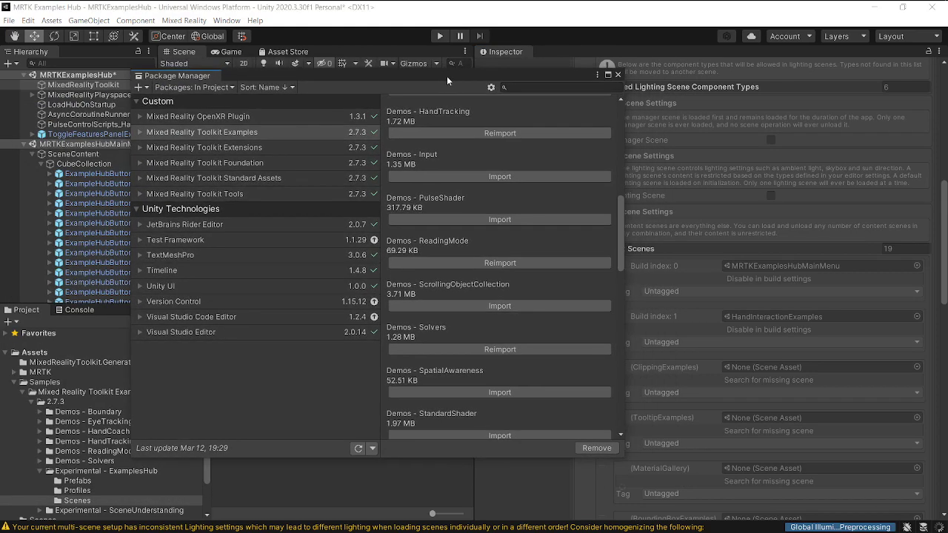
Step: Widen the Package Manager and scroll the Mixed Reality Toolkit Examples 2.7.3 samples to check which are imported
{"action": "scroll", "coordinate": [495, 155], "scroll_direction": "up", "scroll_amount": 5}
{"action": "scroll", "coordinate": [497, 157], "scroll_direction": "up", "scroll_amount": 5}
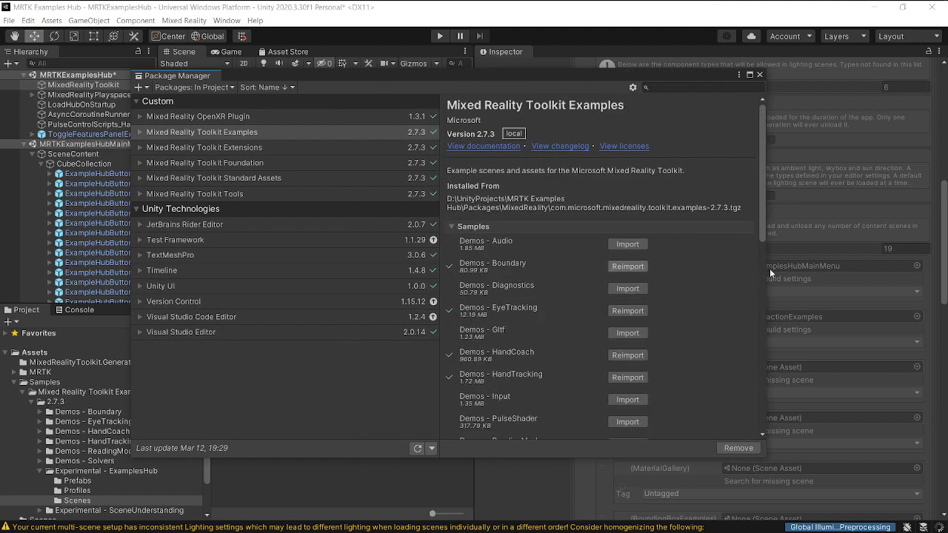
{"action": "left_click_drag", "start_coordinate": [623, 272], "coordinate": [794, 271]}
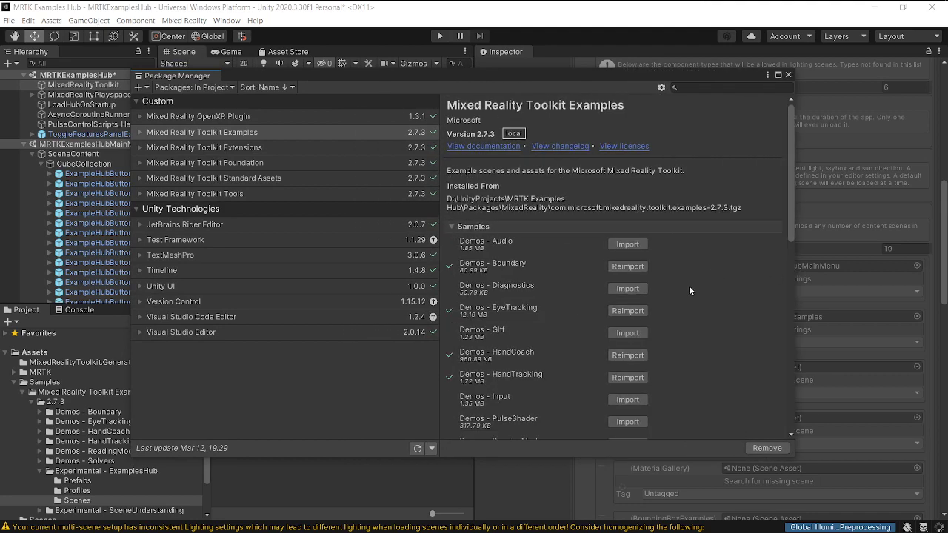
{"action": "scroll", "coordinate": [689, 291], "scroll_direction": "down", "scroll_amount": 1}
{"action": "scroll", "coordinate": [690, 290], "scroll_direction": "down", "scroll_amount": 2}
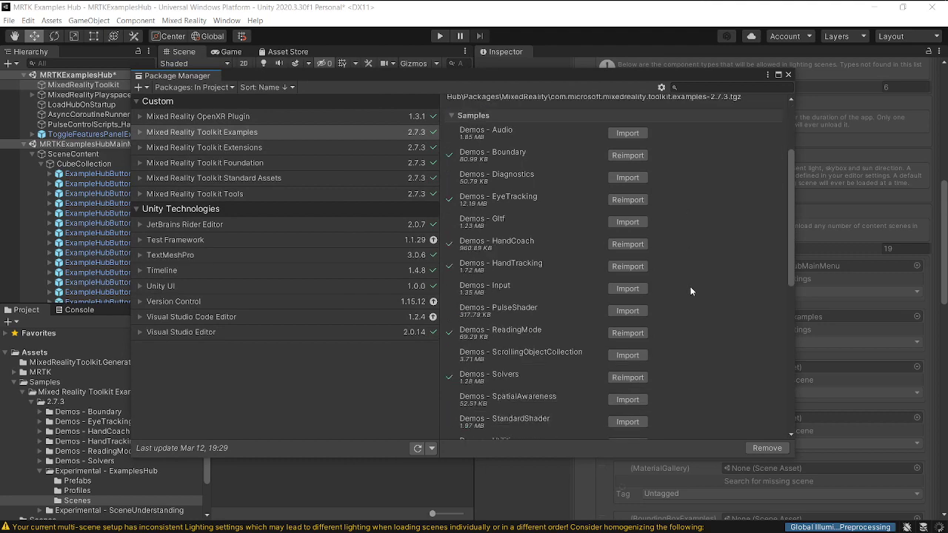
{"action": "scroll", "coordinate": [690, 291], "scroll_direction": "down", "scroll_amount": 1}
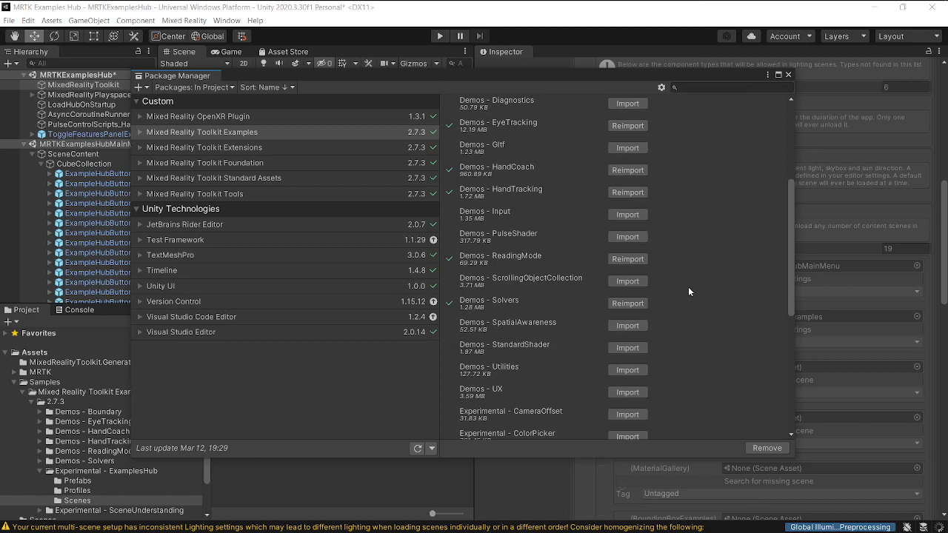
{"action": "scroll", "coordinate": [688, 291], "scroll_direction": "down", "scroll_amount": 1}
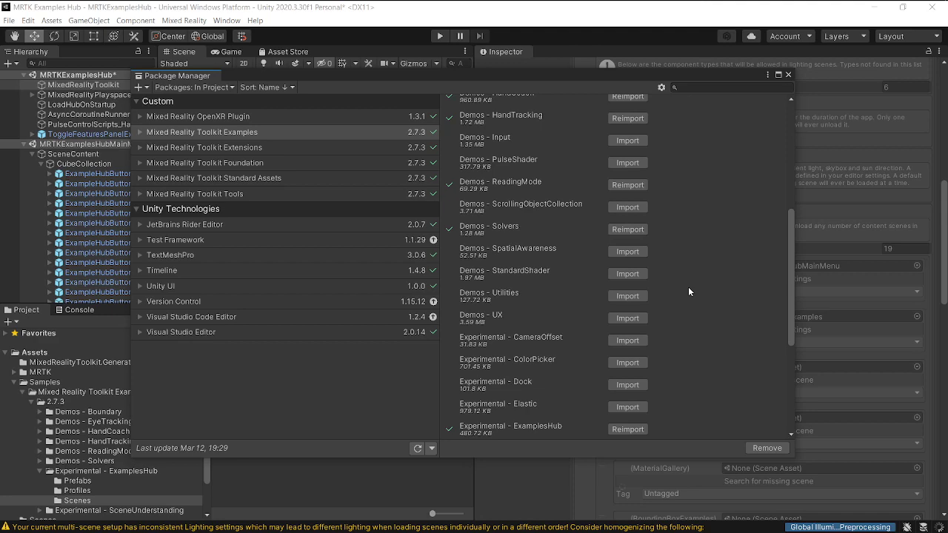
{"action": "scroll", "coordinate": [688, 291], "scroll_direction": "down", "scroll_amount": 2}
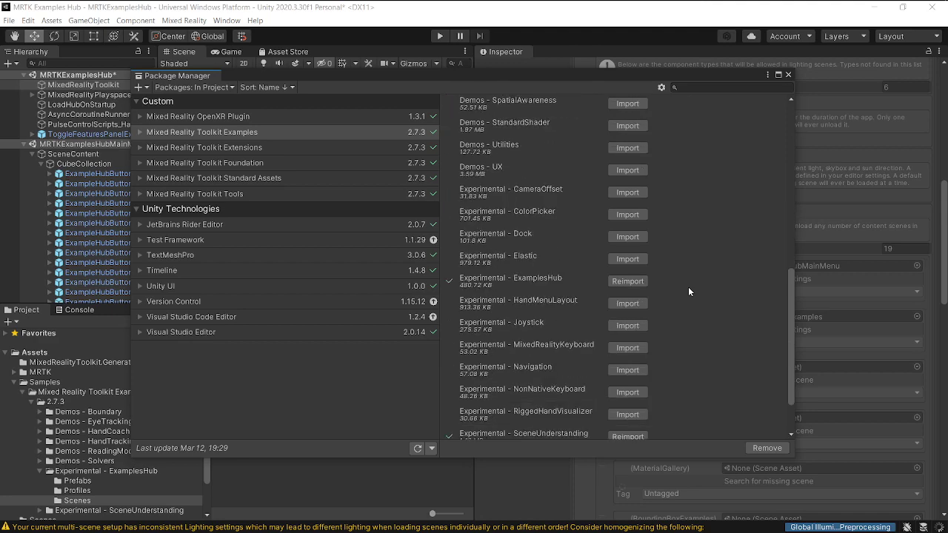
{"action": "scroll", "coordinate": [688, 291], "scroll_direction": "down", "scroll_amount": 1}
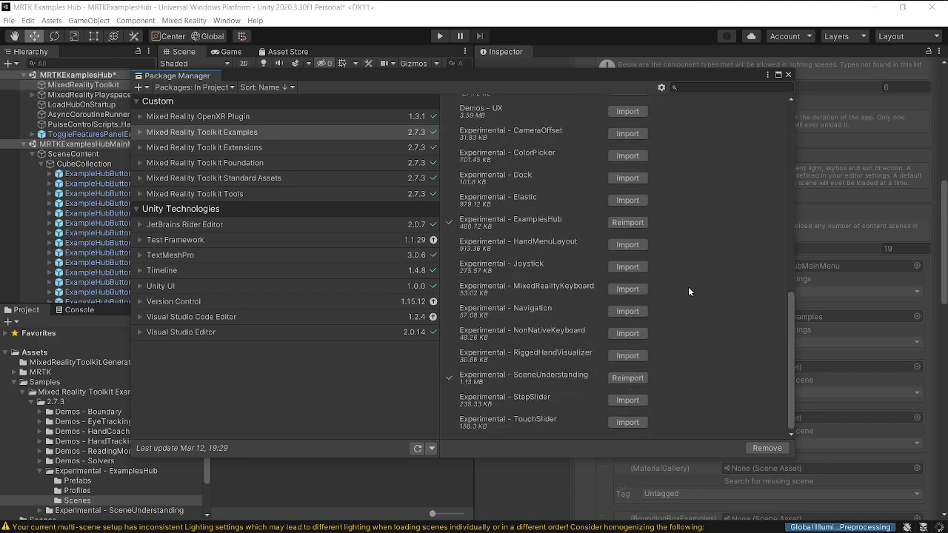
{"action": "scroll", "coordinate": [688, 291], "scroll_direction": "up", "scroll_amount": 3}
{"action": "scroll", "coordinate": [688, 291], "scroll_direction": "up", "scroll_amount": 2}
{"action": "scroll", "coordinate": [688, 291], "scroll_direction": "up", "scroll_amount": 2}
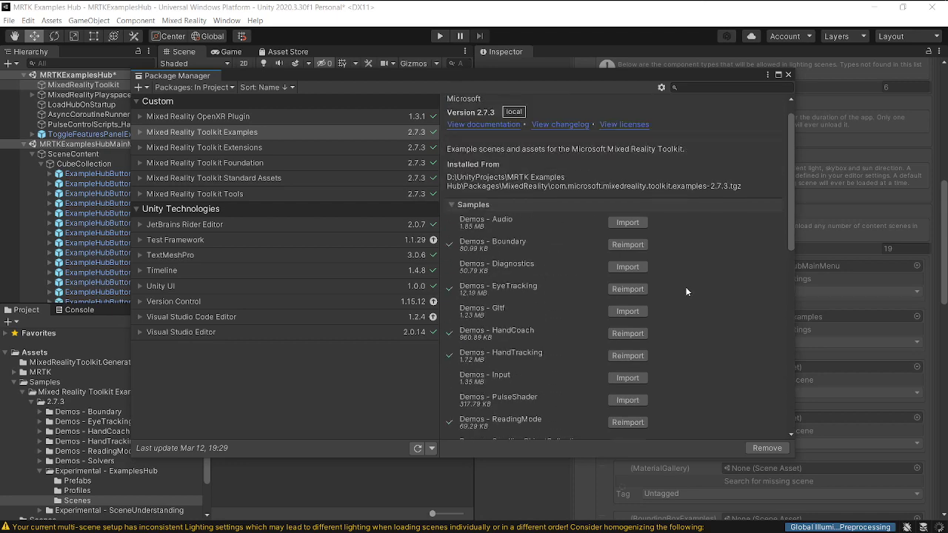
Step: Import the Audio, Diagnostics, Gltf, Input and PulseShader demo samples
{"action": "left_click", "coordinate": [626, 223]}
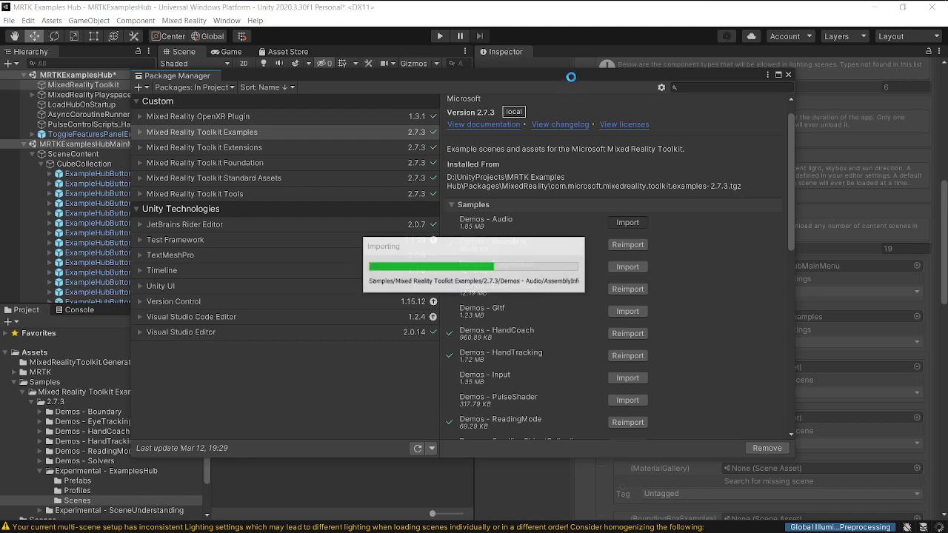
{"action": "left_click_drag", "start_coordinate": [571, 77], "coordinate": [417, 65]}
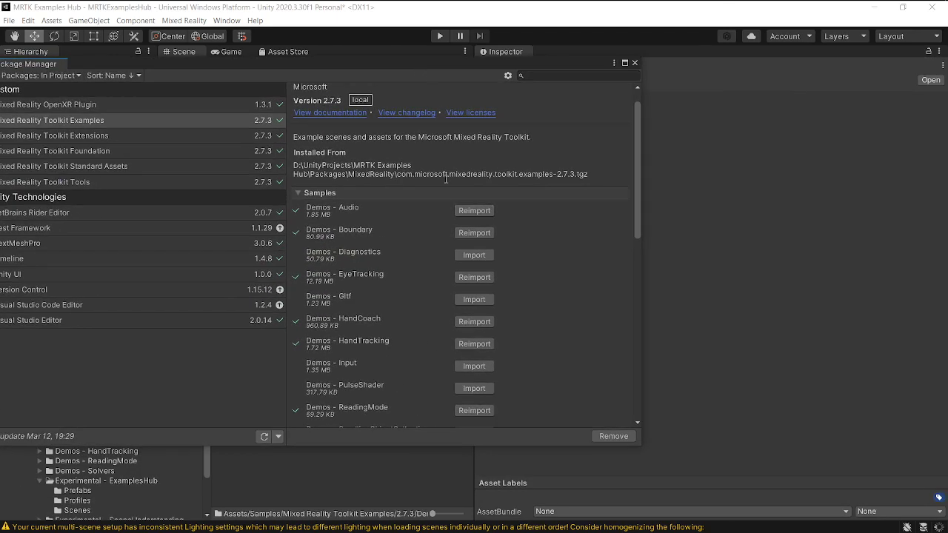
{"action": "left_click", "coordinate": [474, 256]}
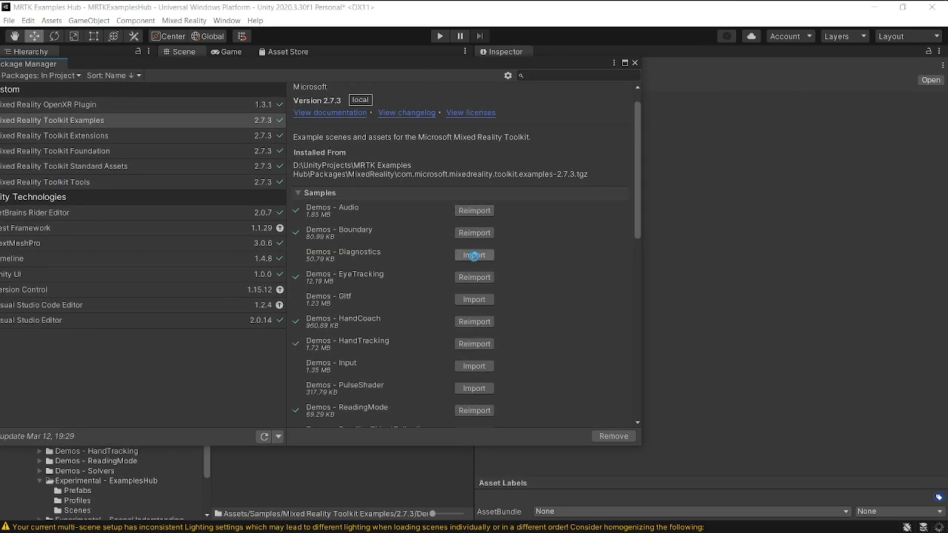
{"action": "left_click", "coordinate": [474, 300]}
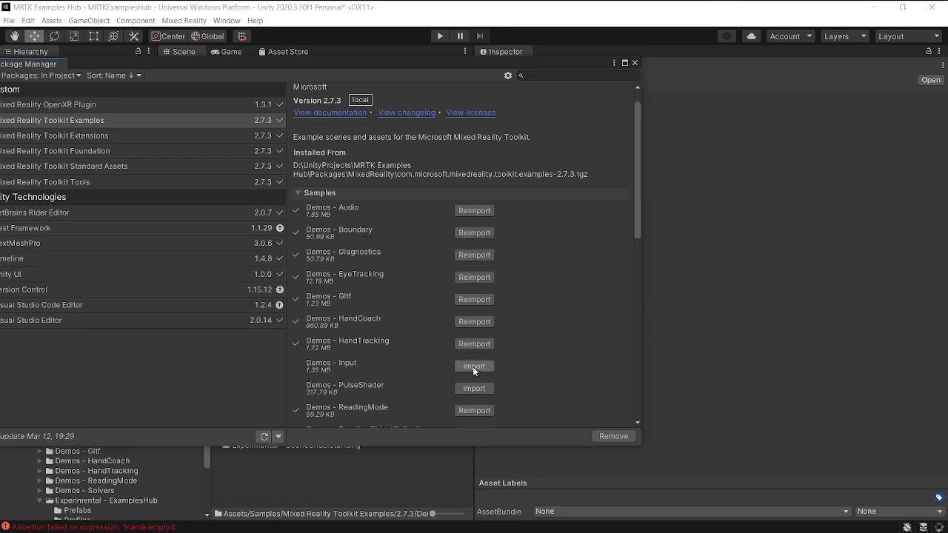
{"action": "left_click", "coordinate": [473, 366]}
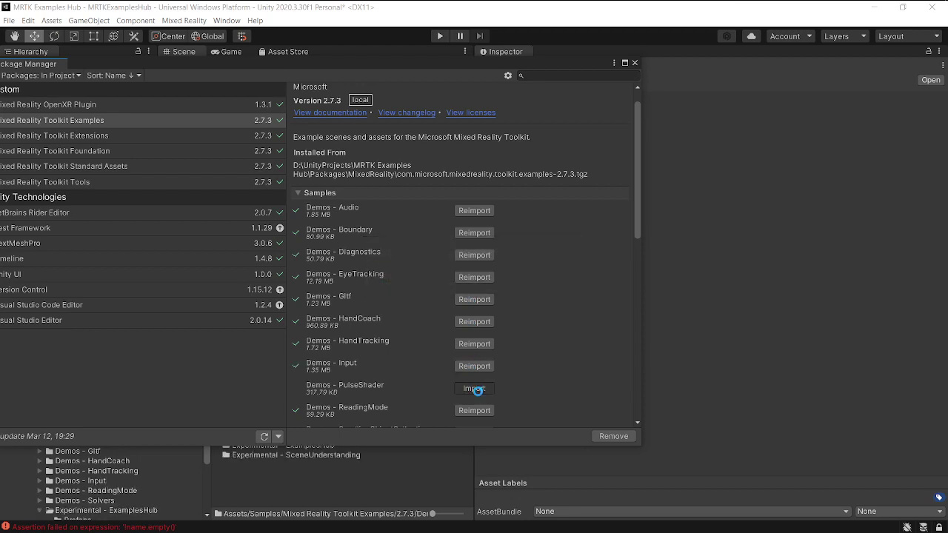
{"action": "left_click", "coordinate": [474, 389]}
Step: Import ScrollingObjectCollection, SpatialAwareness, StandardShader, Utilities and UX demos, declining the Input reimport
{"action": "scroll", "coordinate": [541, 367], "scroll_direction": "down", "scroll_amount": 2}
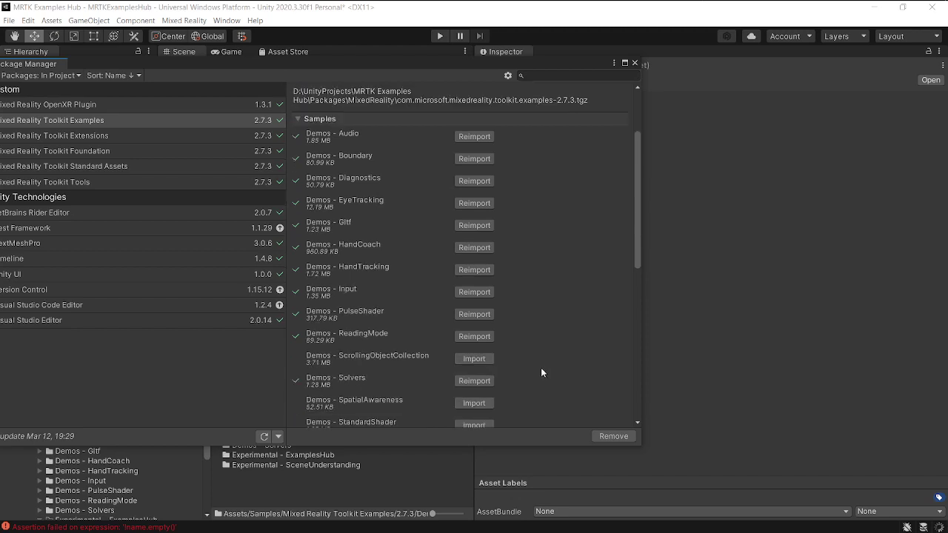
{"action": "scroll", "coordinate": [541, 370], "scroll_direction": "down", "scroll_amount": 1}
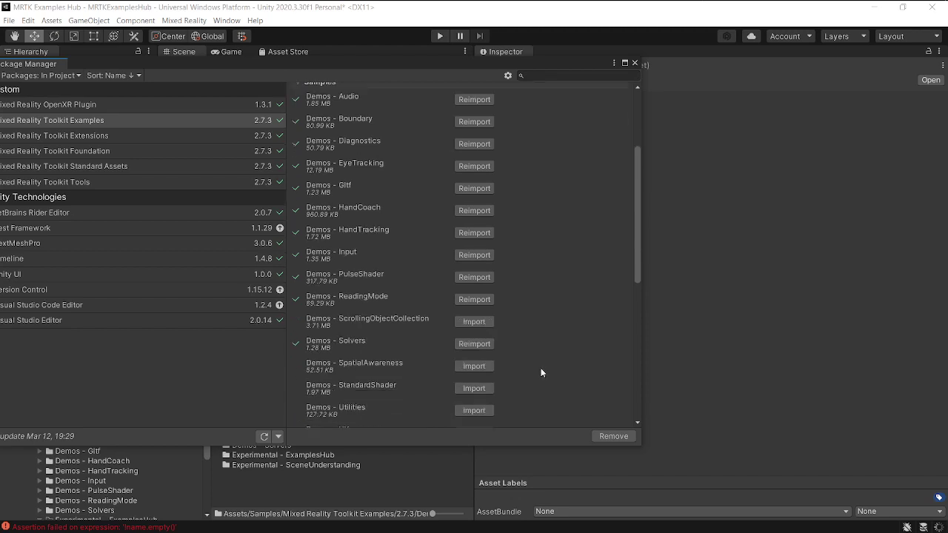
{"action": "left_click", "coordinate": [474, 322]}
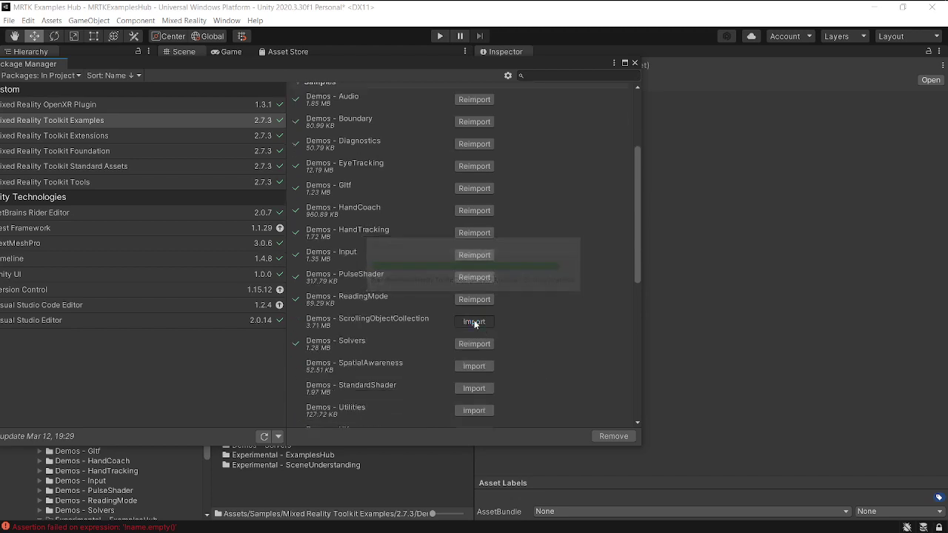
{"action": "left_click", "coordinate": [474, 366]}
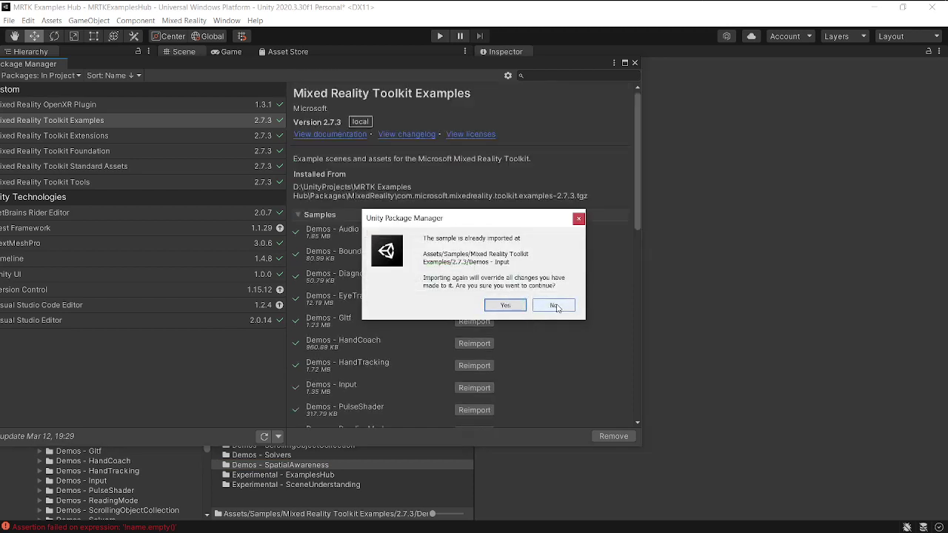
{"action": "left_click", "coordinate": [556, 305]}
{"action": "scroll", "coordinate": [556, 308], "scroll_direction": "down", "scroll_amount": 1}
{"action": "scroll", "coordinate": [557, 308], "scroll_direction": "down", "scroll_amount": 4}
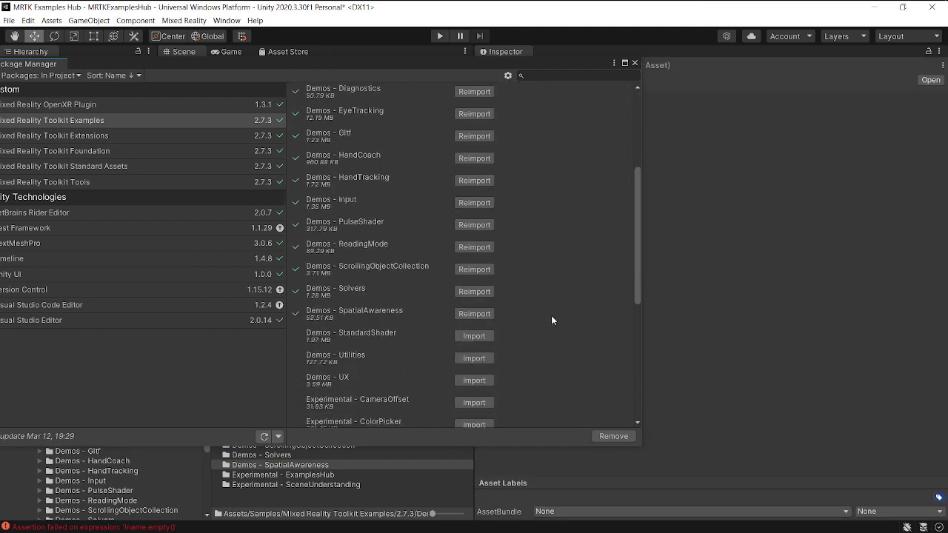
{"action": "left_click", "coordinate": [474, 337]}
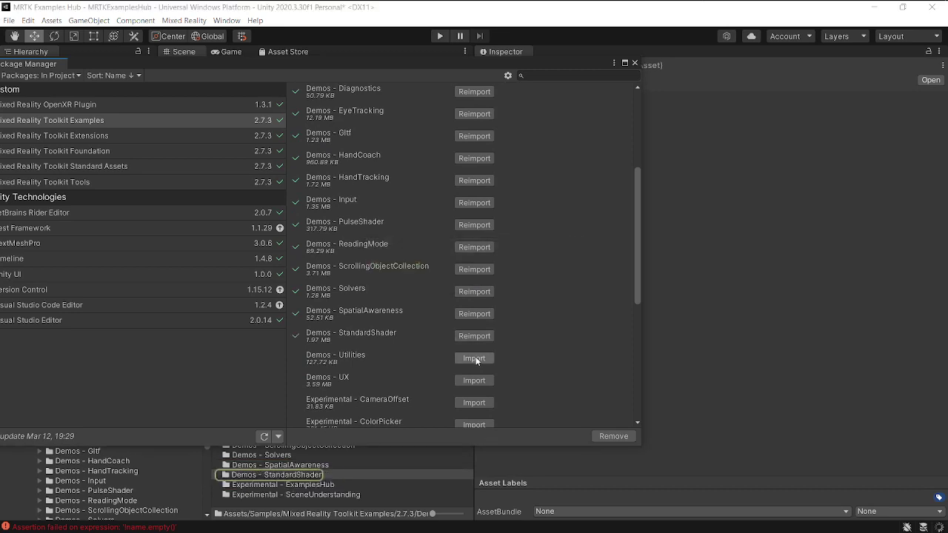
{"action": "left_click", "coordinate": [474, 358]}
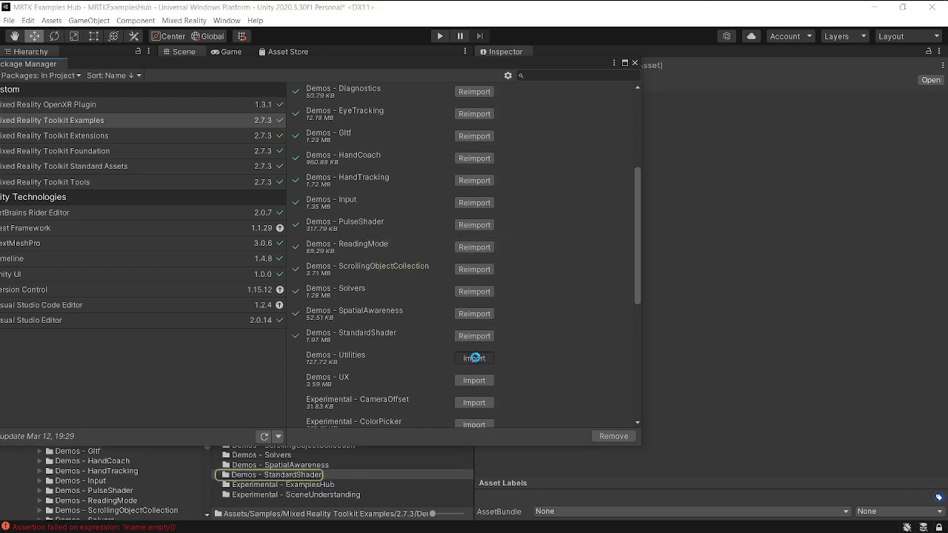
{"action": "left_click", "coordinate": [478, 383]}
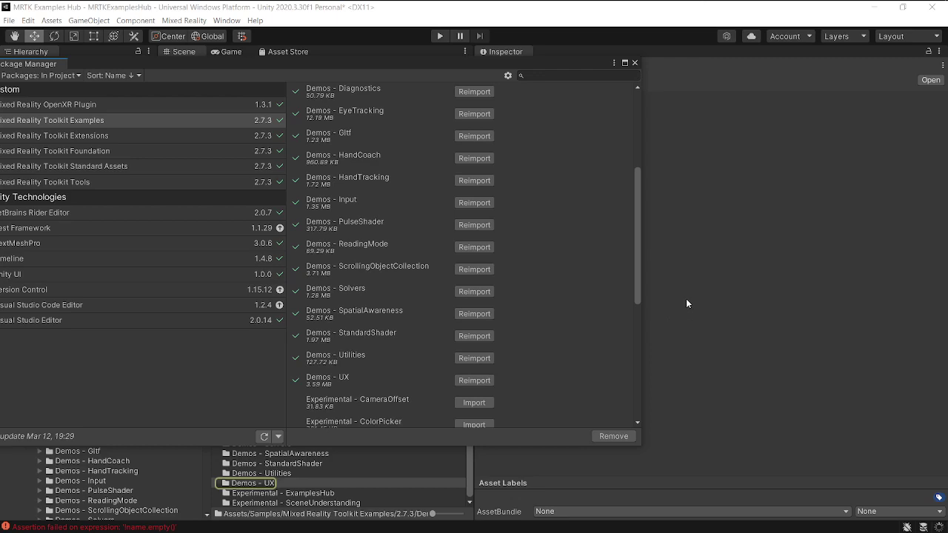
Step: Move the Package Manager aside and select MixedRealityToolkit in the Hierarchy
{"action": "left_click_drag", "start_coordinate": [468, 64], "coordinate": [459, 349]}
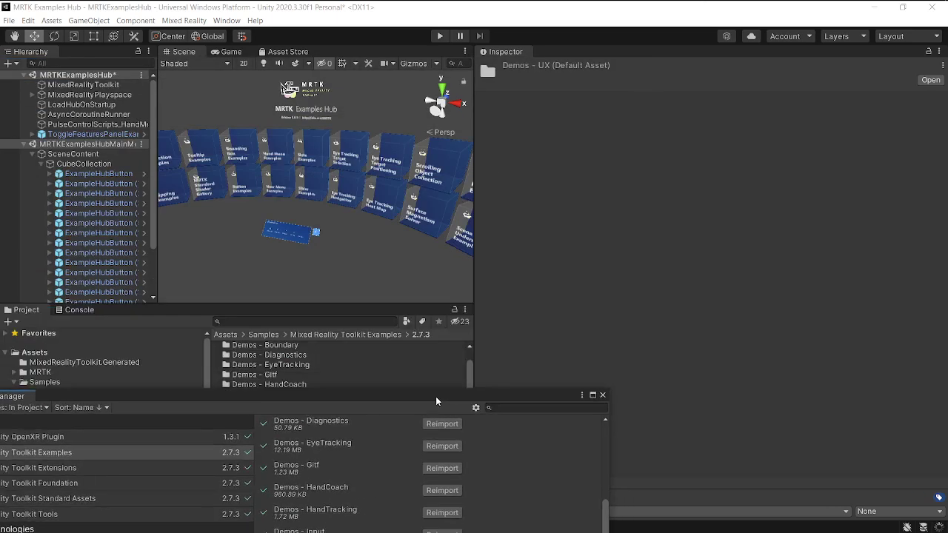
{"action": "left_click", "coordinate": [93, 85]}
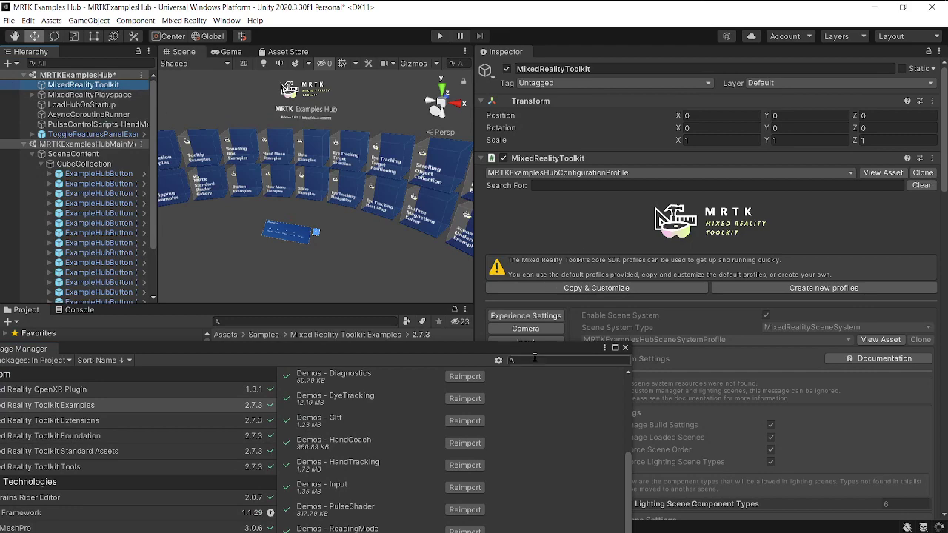
{"action": "mouse_move", "coordinate": [553, 348]}
{"action": "left_mouse_down"}
{"action": "mouse_move", "coordinate": [411, 245]}
{"action": "mouse_move", "coordinate": [325, 162]}
{"action": "left_mouse_up"}
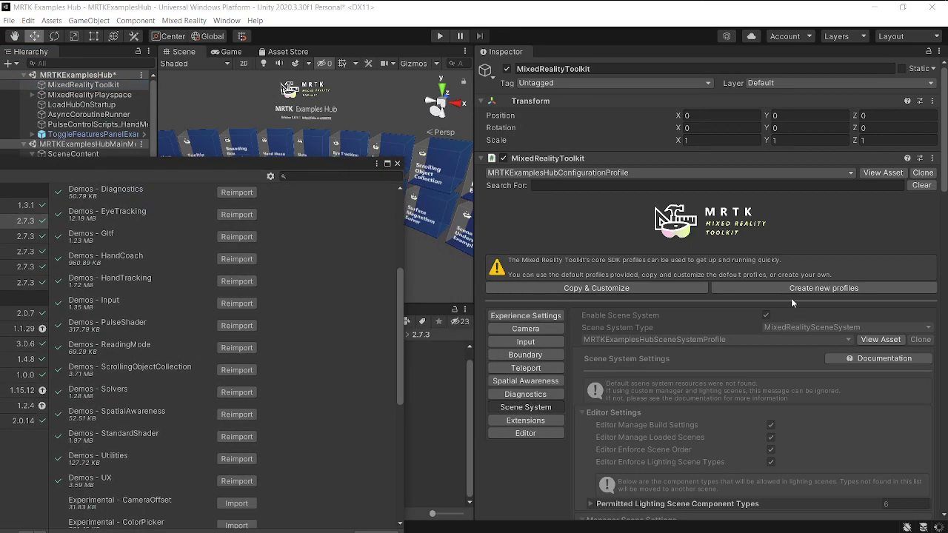
Step: Scroll through Content Scenes, confirming all 19 scenes now have build indices 0–18
{"action": "scroll", "coordinate": [751, 296], "scroll_direction": "down", "scroll_amount": 6}
{"action": "scroll", "coordinate": [751, 296], "scroll_direction": "down", "scroll_amount": 3}
{"action": "scroll", "coordinate": [751, 295], "scroll_direction": "up", "scroll_amount": 10}
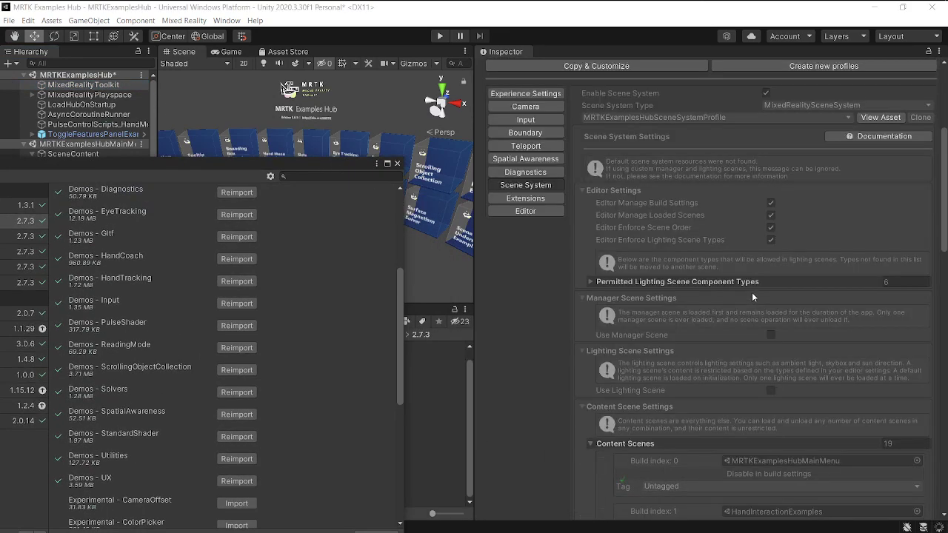
{"action": "scroll", "coordinate": [752, 292], "scroll_direction": "down", "scroll_amount": 2}
{"action": "scroll", "coordinate": [752, 291], "scroll_direction": "down", "scroll_amount": 3}
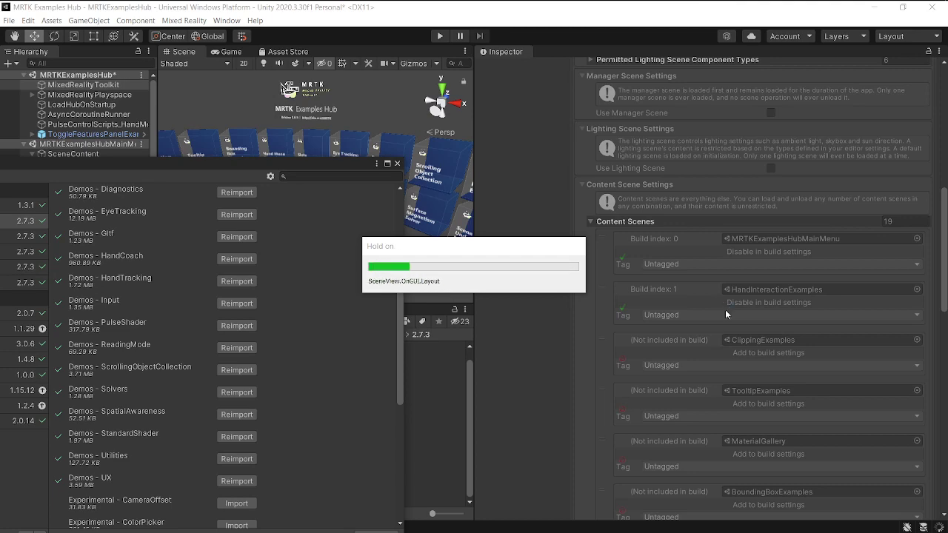
{"action": "scroll", "coordinate": [725, 310], "scroll_direction": "down", "scroll_amount": 5}
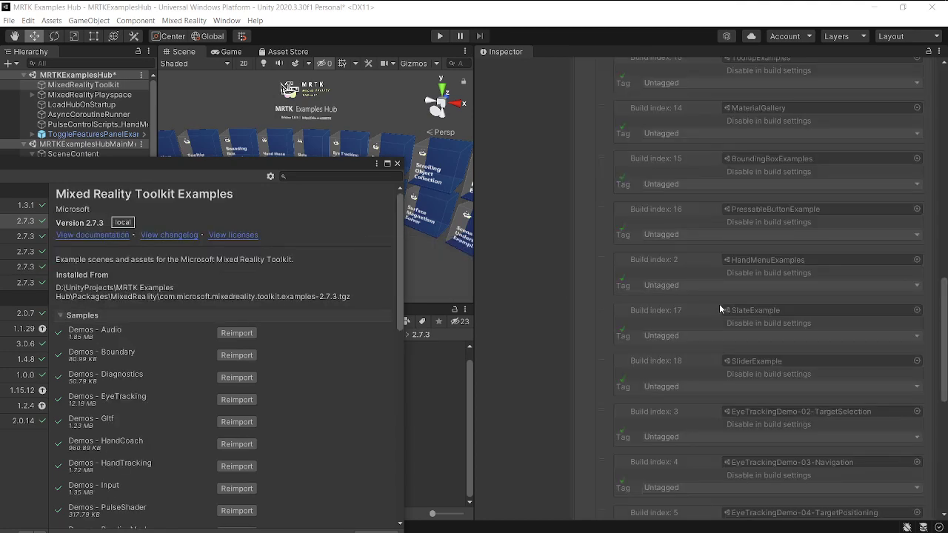
{"action": "scroll", "coordinate": [664, 166], "scroll_direction": "down", "scroll_amount": 5}
{"action": "scroll", "coordinate": [665, 167], "scroll_direction": "down", "scroll_amount": 5}
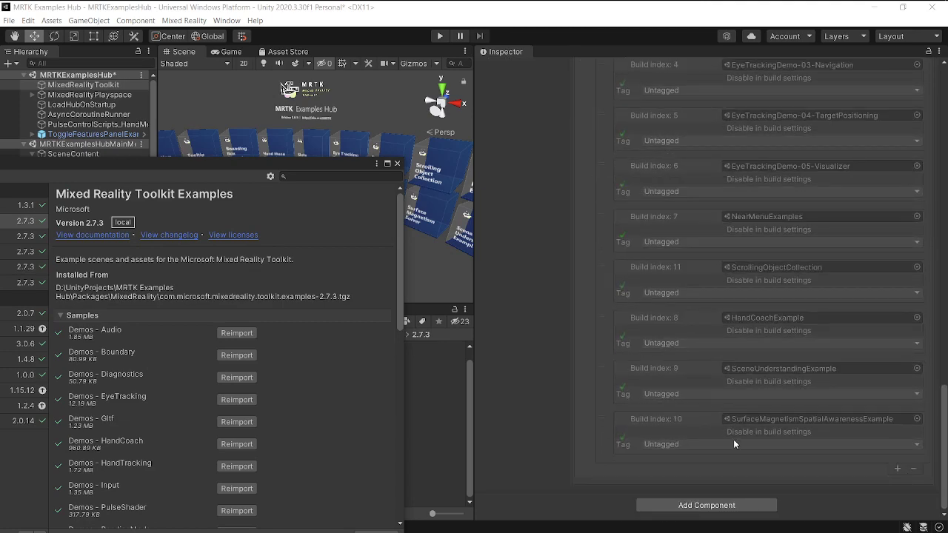
{"action": "scroll", "coordinate": [734, 439], "scroll_direction": "up", "scroll_amount": 2}
{"action": "scroll", "coordinate": [734, 439], "scroll_direction": "up", "scroll_amount": 5}
{"action": "scroll", "coordinate": [733, 440], "scroll_direction": "up", "scroll_amount": 5}
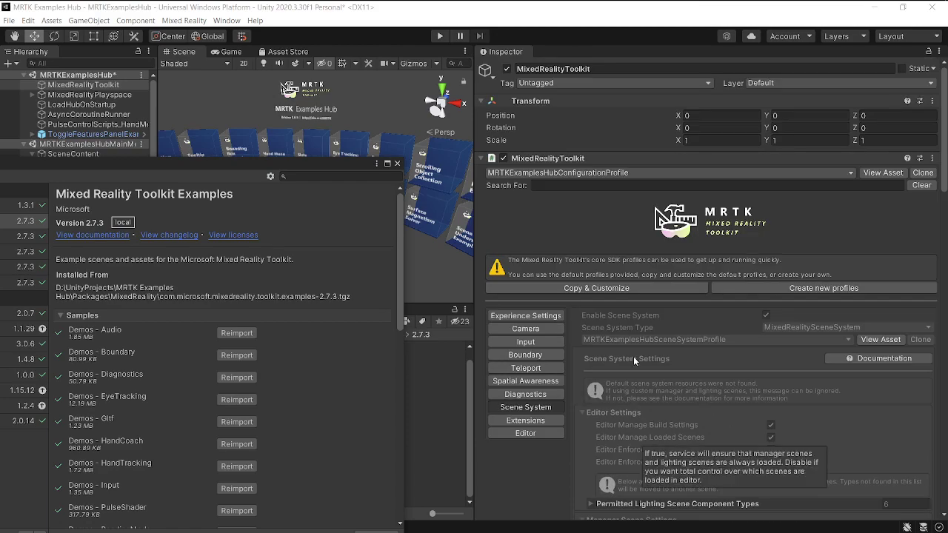
Step: Bring the Package Manager back, scroll through the imported samples, and close it
{"action": "left_click_drag", "start_coordinate": [235, 163], "coordinate": [718, 71]}
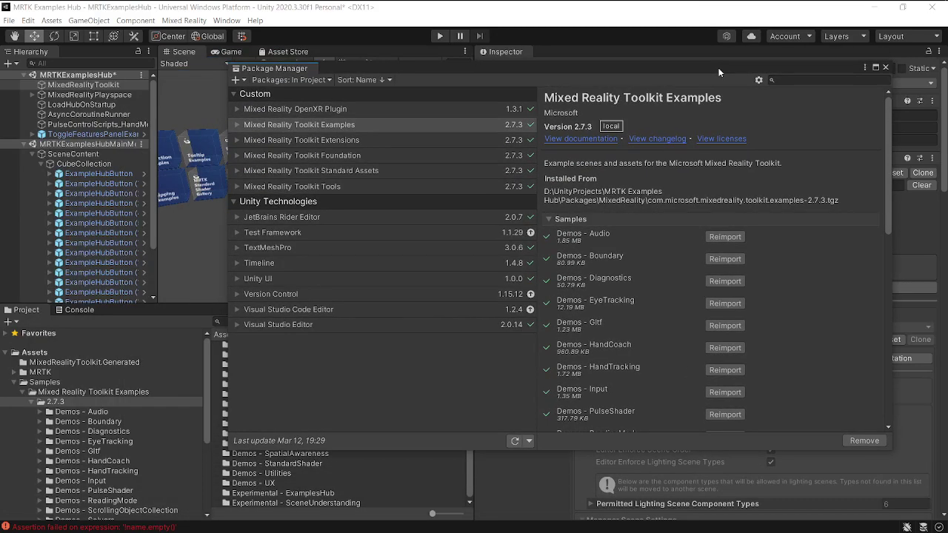
{"action": "scroll", "coordinate": [777, 291], "scroll_direction": "down", "scroll_amount": 1}
{"action": "scroll", "coordinate": [777, 291], "scroll_direction": "down", "scroll_amount": 6}
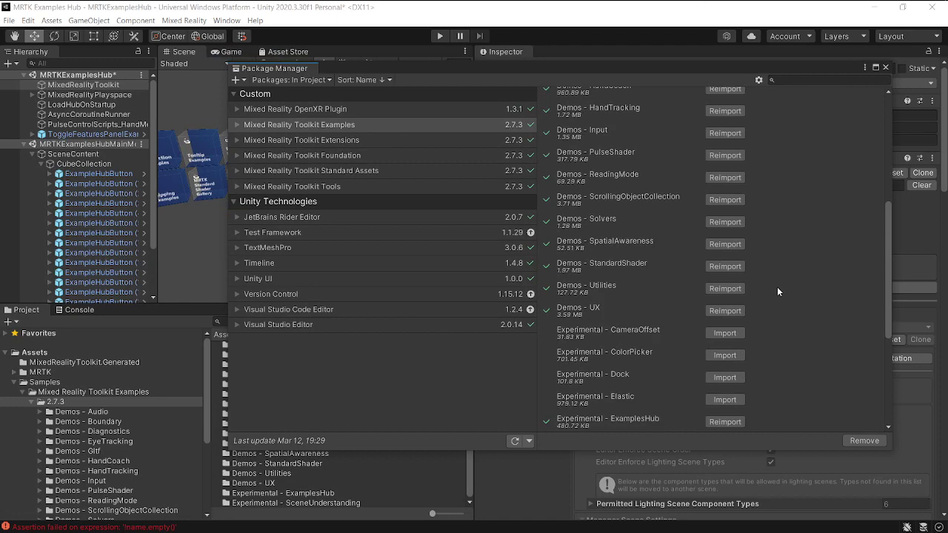
{"action": "scroll", "coordinate": [805, 285], "scroll_direction": "down", "scroll_amount": 3}
{"action": "scroll", "coordinate": [806, 290], "scroll_direction": "down", "scroll_amount": 3}
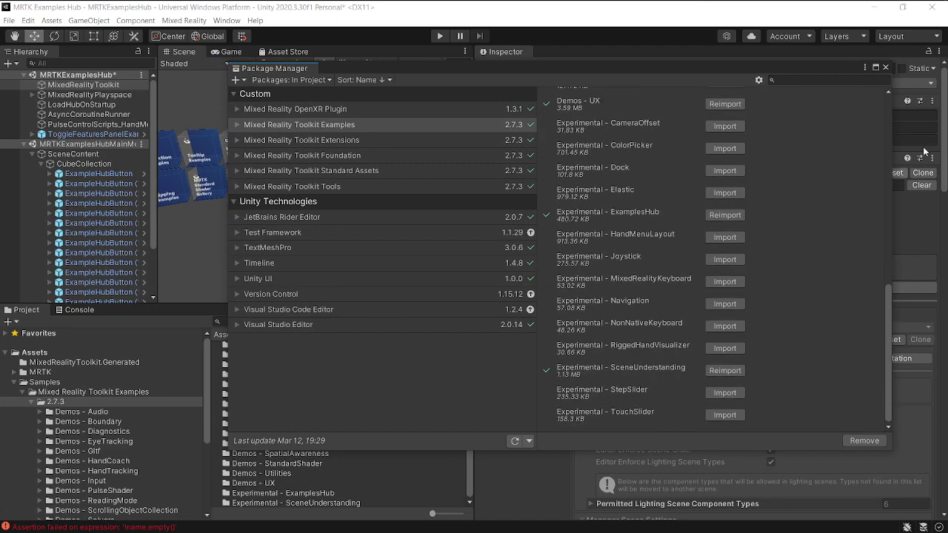
{"action": "left_click", "coordinate": [885, 68]}
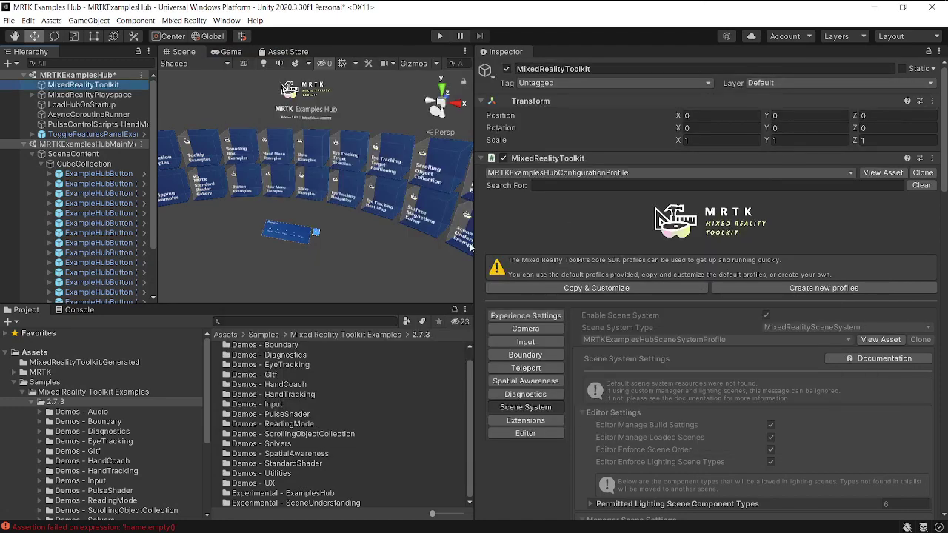
Step: Widen the Scene view and enter Play mode to show the MRTK Examples Hub
{"action": "left_click_drag", "start_coordinate": [476, 243], "coordinate": [679, 240]}
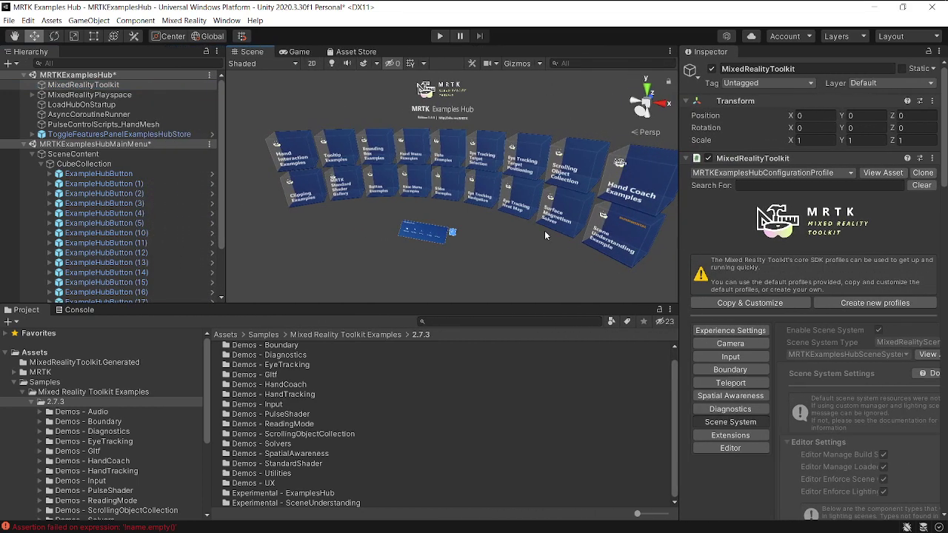
{"action": "left_click_drag", "start_coordinate": [226, 255], "coordinate": [170, 253]}
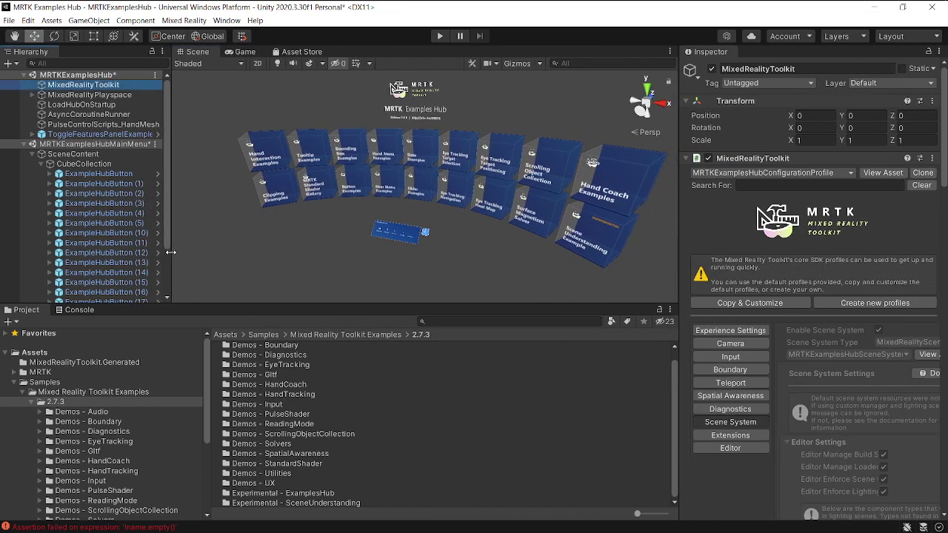
{"action": "left_click", "coordinate": [440, 37]}
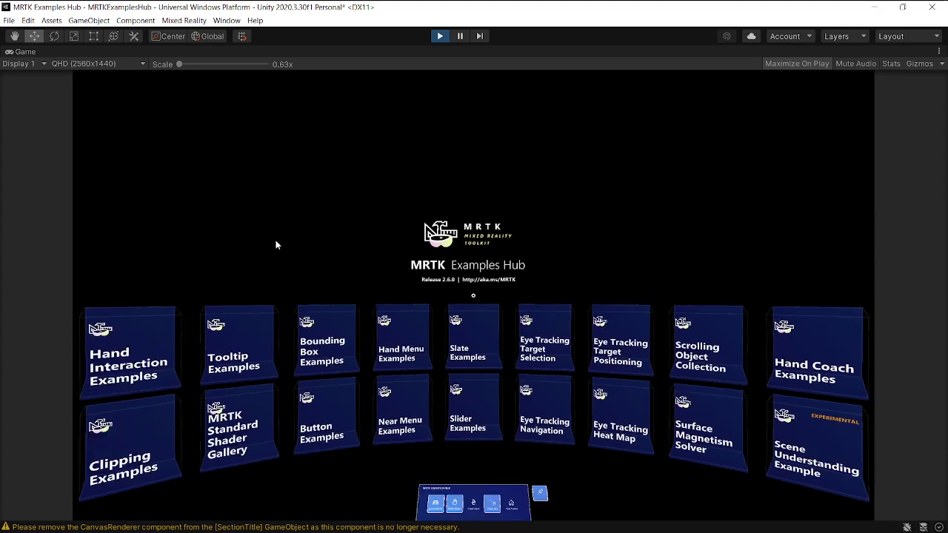
Step: Turn the camera left and open the Hand Interaction Examples tile from the hub
{"action": "right_click_drag", "start_coordinate": [391, 234], "coordinate": [245, 234]}
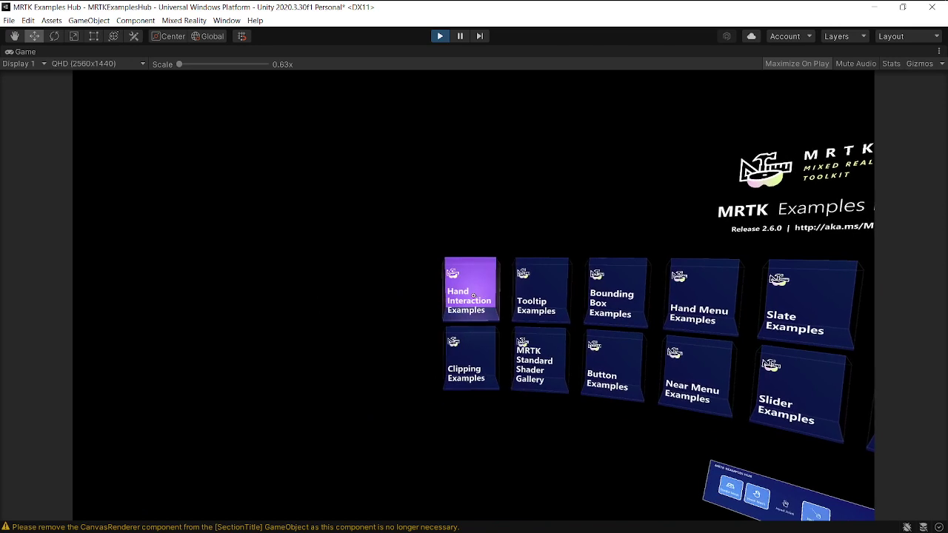
{"action": "right_click_drag", "start_coordinate": [244, 234], "coordinate": [269, 263]}
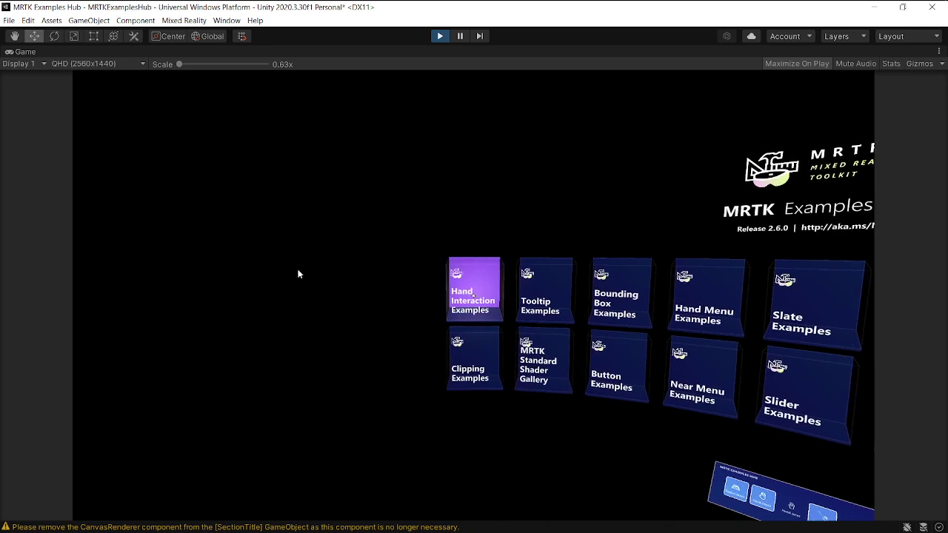
{"action": "left_click", "coordinate": [298, 274]}
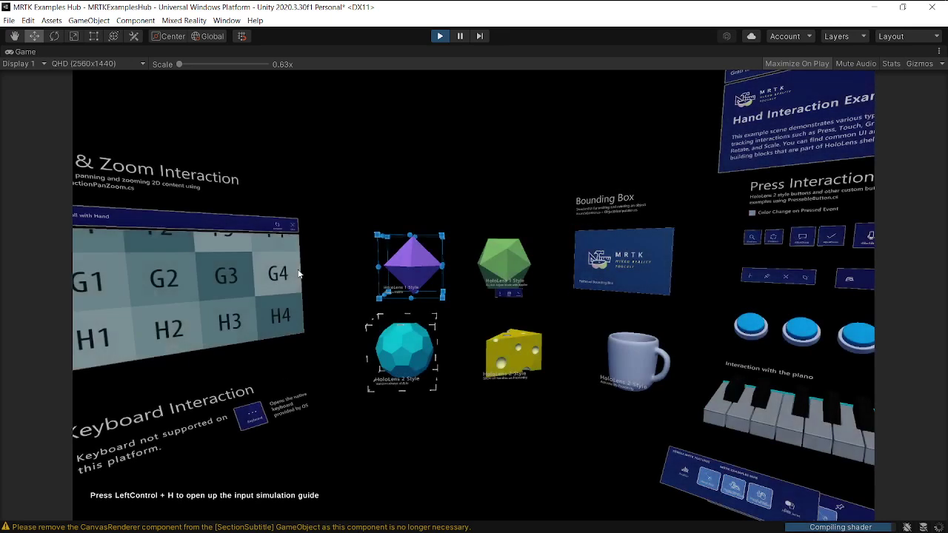
Step: Move the green icosahedron and pinch the Blue slider down to 0.33 with the simulated hand
{"action": "right_click_drag", "start_coordinate": [430, 281], "coordinate": [511, 305]}
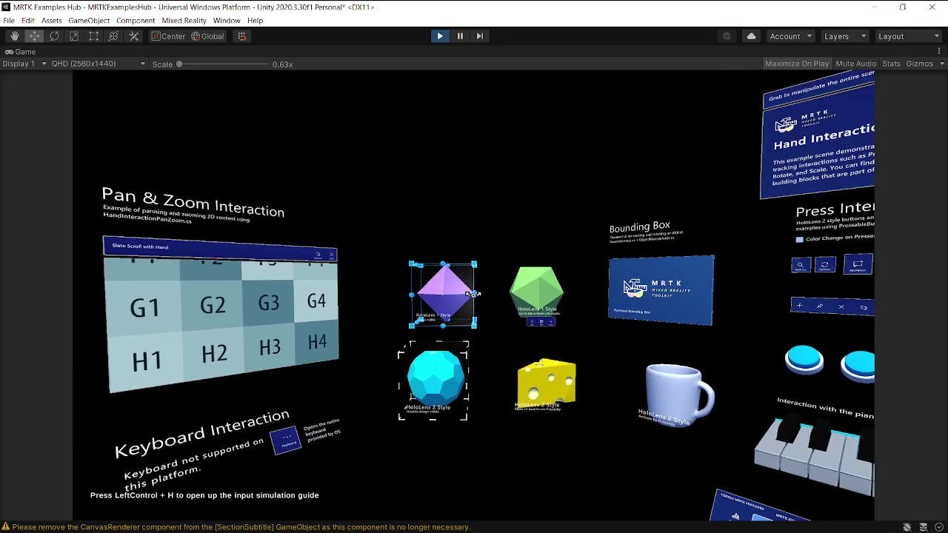
{"action": "right_click_drag", "start_coordinate": [341, 256], "coordinate": [415, 261]}
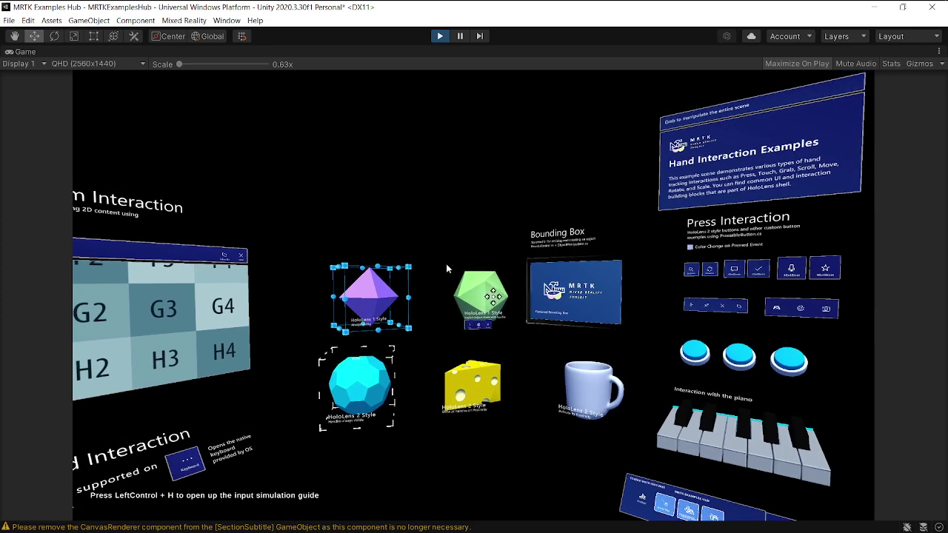
{"action": "left_click_drag", "start_coordinate": [447, 264], "coordinate": [440, 218]}
{"action": "scroll", "coordinate": [440, 218], "scroll_direction": "up", "scroll_amount": 3}
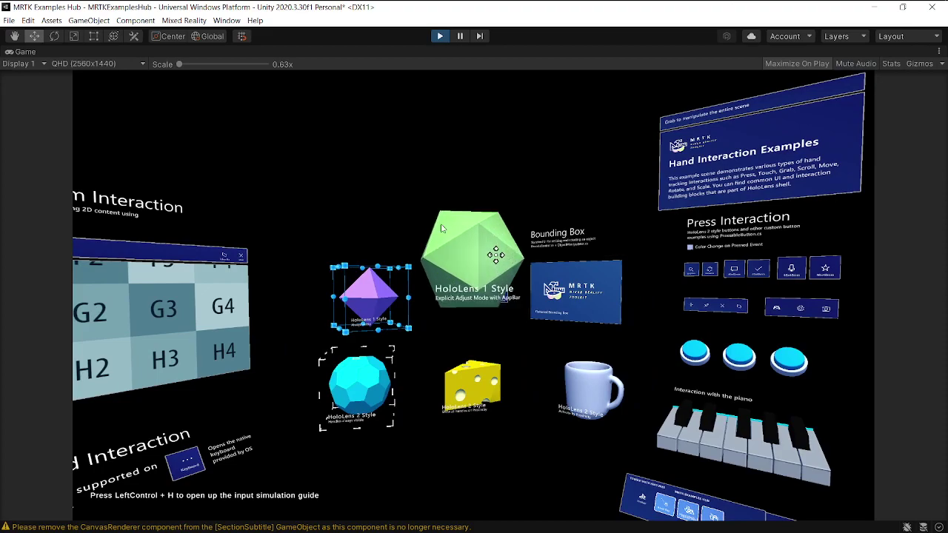
{"action": "scroll", "coordinate": [441, 224], "scroll_direction": "down", "scroll_amount": 3}
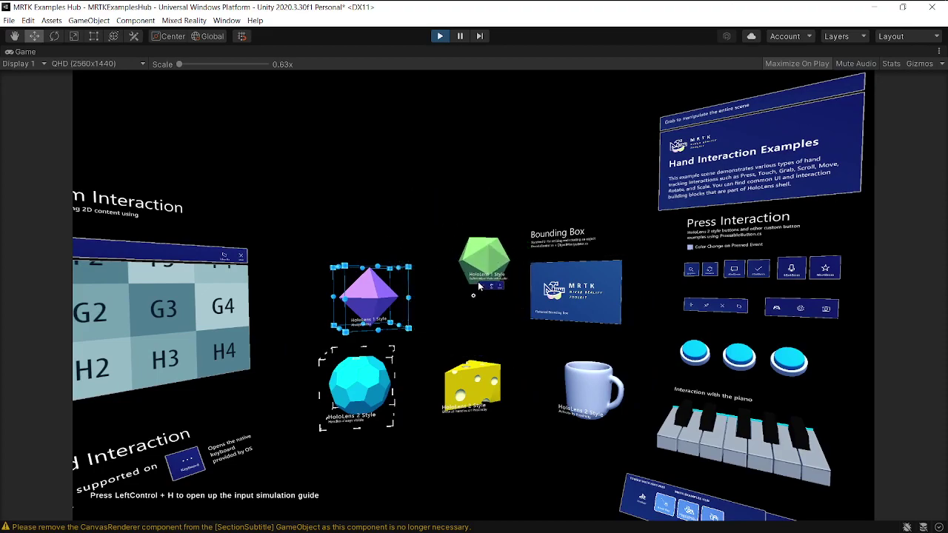
{"action": "mouse_move", "coordinate": [478, 281]}
{"action": "right_mouse_down"}
{"action": "mouse_move", "coordinate": [563, 285]}
{"action": "mouse_move", "coordinate": [624, 337]}
{"action": "right_mouse_up"}
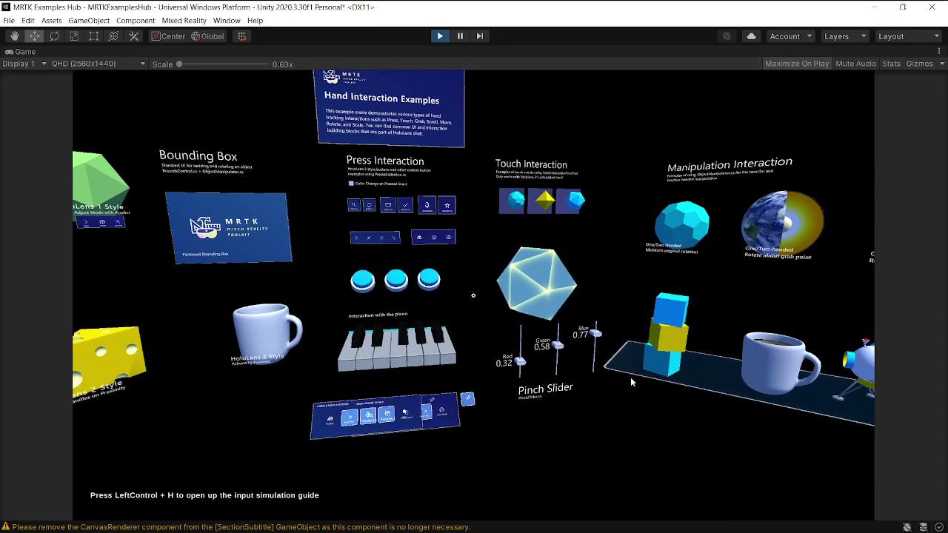
{"action": "key", "text": "space"}
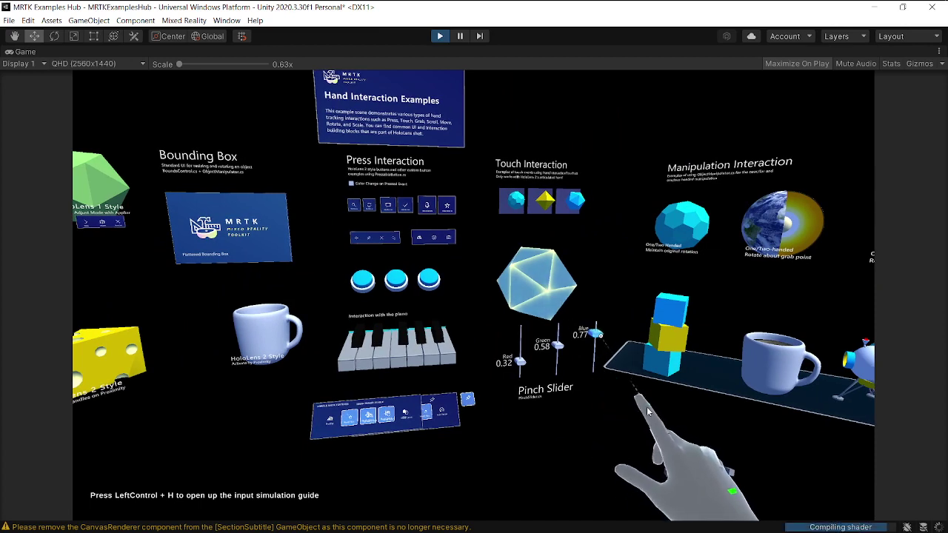
{"action": "left_click_drag", "start_coordinate": [644, 409], "coordinate": [653, 468]}
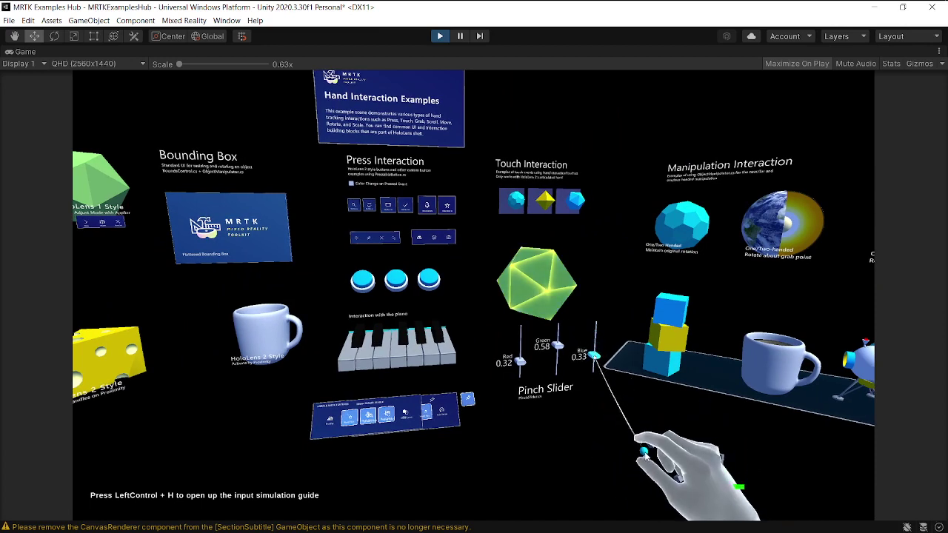
Step: Grab and move the coffee mug, rotate the globe, and look around the scene
{"action": "right_click_drag", "start_coordinate": [673, 447], "coordinate": [769, 456]}
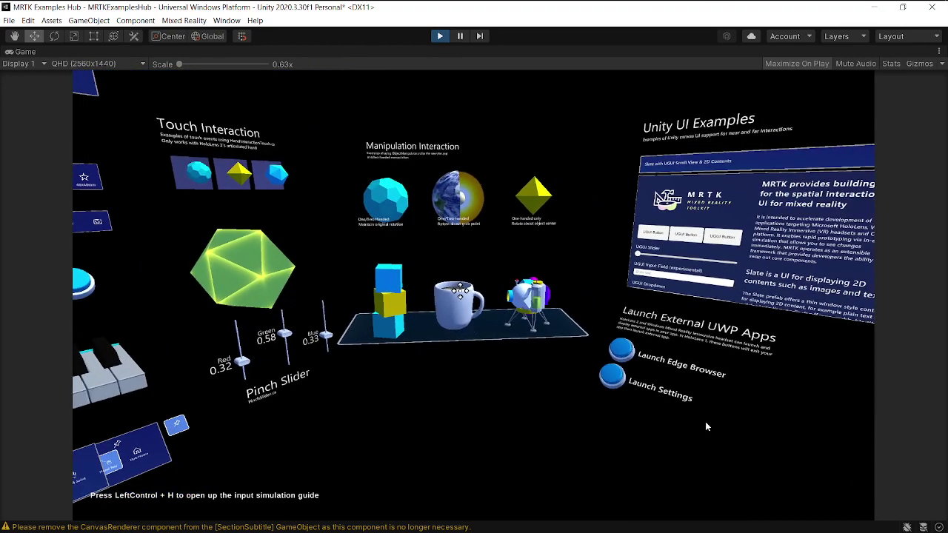
{"action": "key", "text": "space"}
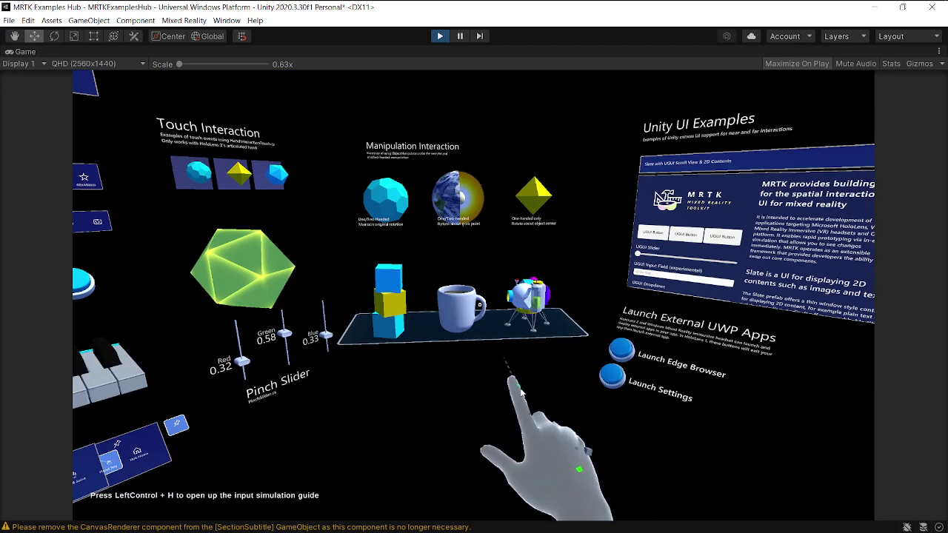
{"action": "left_click_drag", "start_coordinate": [511, 382], "coordinate": [544, 357]}
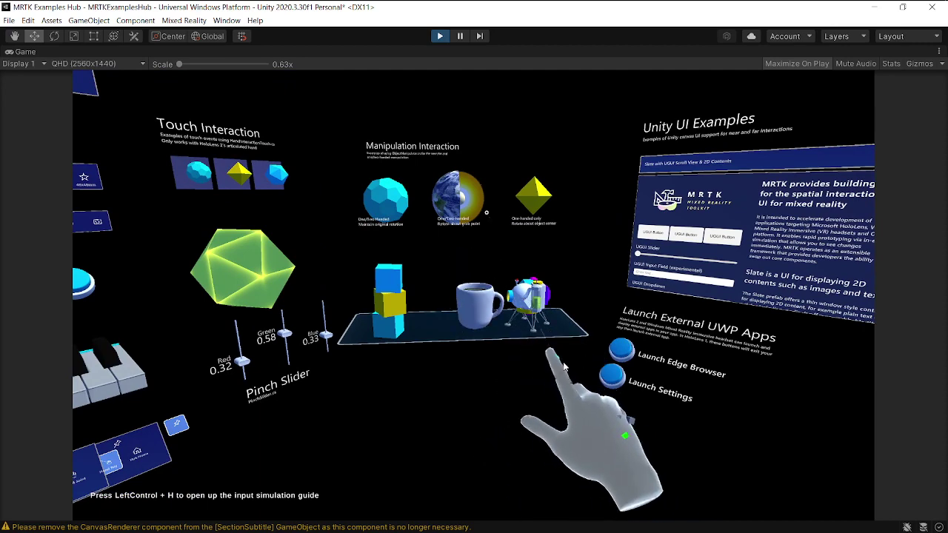
{"action": "mouse_move", "coordinate": [550, 307]}
{"action": "left_mouse_down"}
{"action": "mouse_move", "coordinate": [522, 313]}
{"action": "mouse_move", "coordinate": [544, 359]}
{"action": "mouse_move", "coordinate": [542, 349]}
{"action": "mouse_move", "coordinate": [570, 348]}
{"action": "left_mouse_up"}
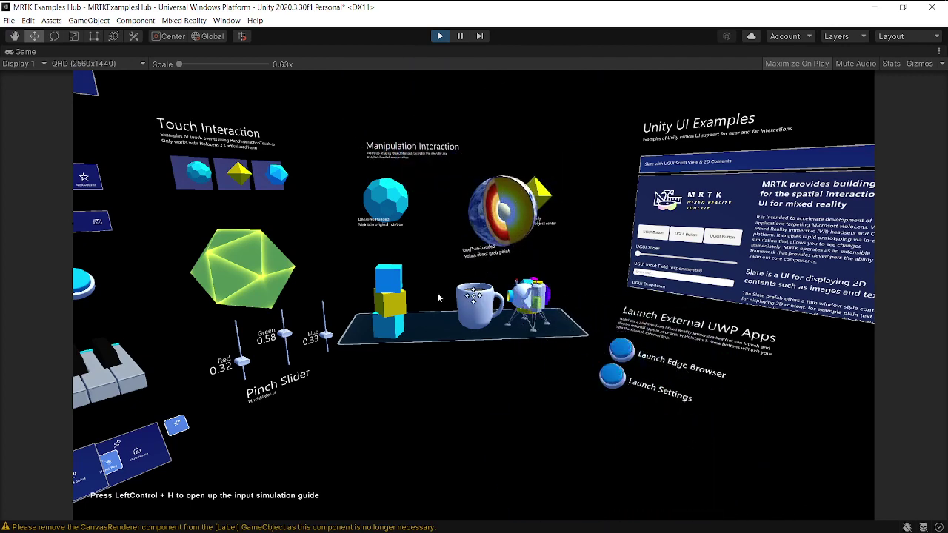
{"action": "right_click_drag", "start_coordinate": [437, 298], "coordinate": [437, 341]}
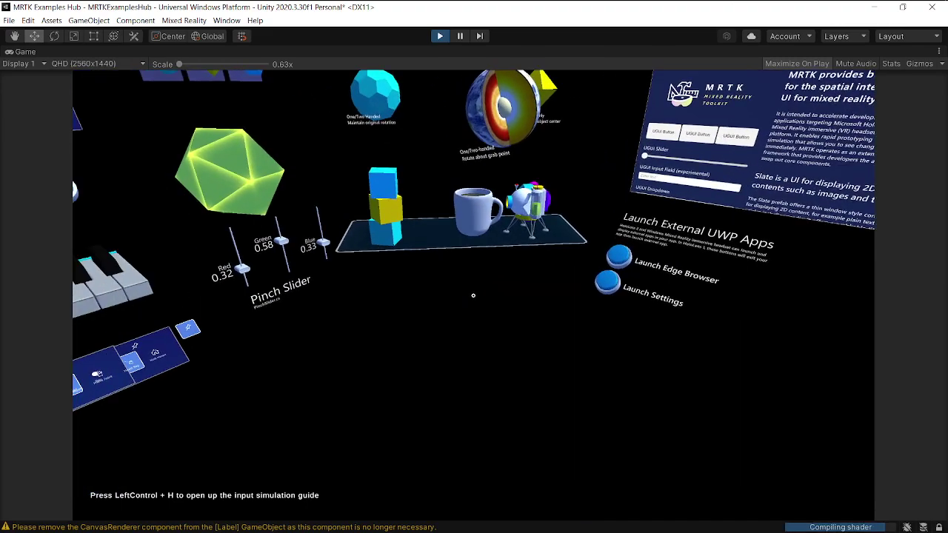
{"action": "right_click_drag", "start_coordinate": [473, 295], "coordinate": [516, 326]}
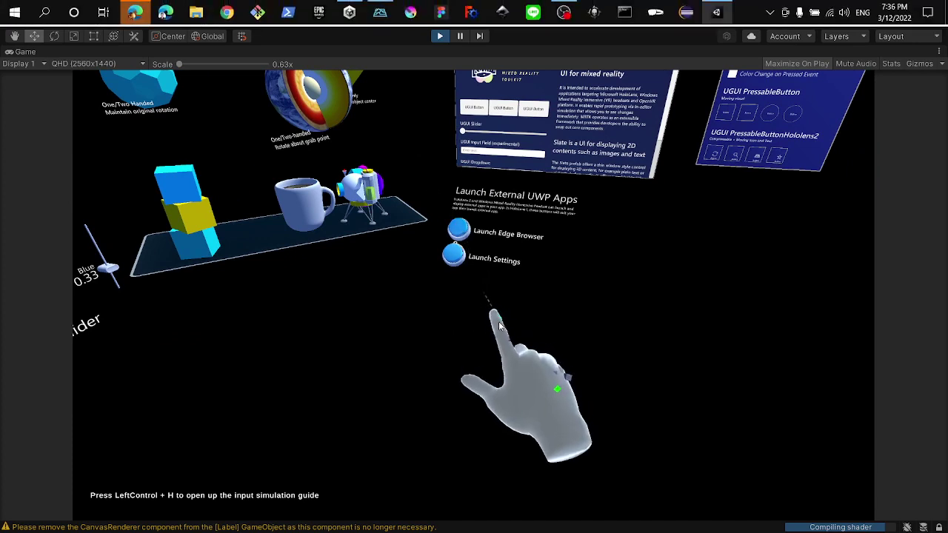
{"action": "right_click_drag", "start_coordinate": [437, 343], "coordinate": [361, 367]}
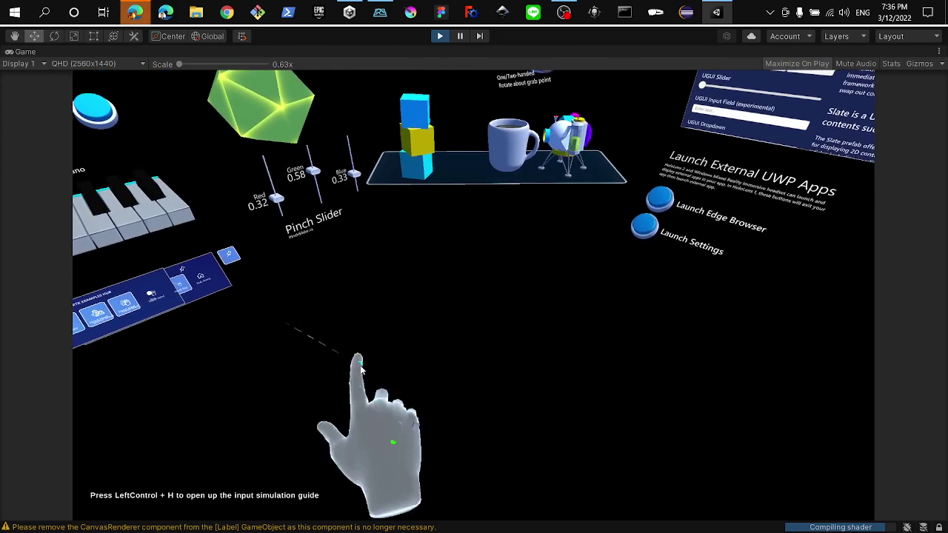
{"action": "mouse_move", "coordinate": [331, 354]}
{"action": "right_mouse_down"}
{"action": "mouse_move", "coordinate": [222, 356]}
{"action": "mouse_move", "coordinate": [222, 371]}
{"action": "right_mouse_up"}
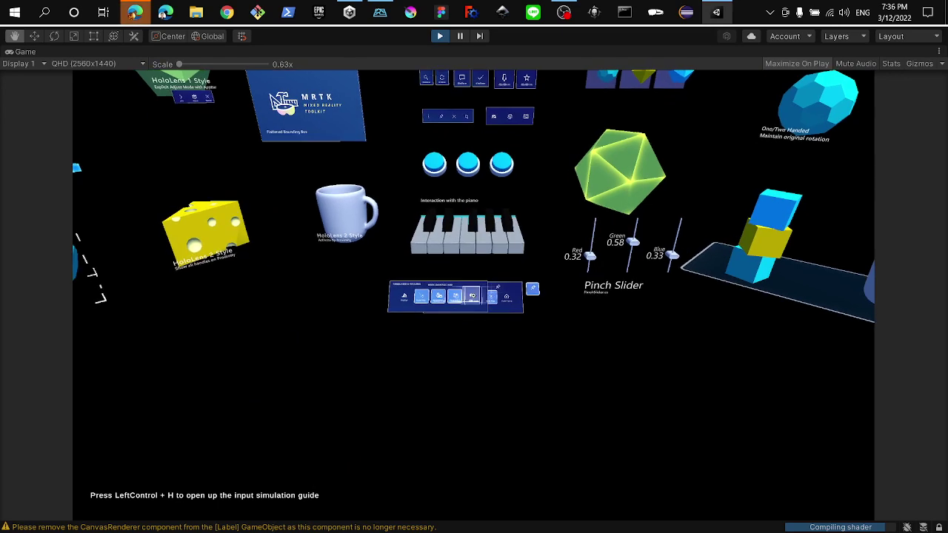
{"action": "right_click_drag", "start_coordinate": [314, 300], "coordinate": [355, 300]}
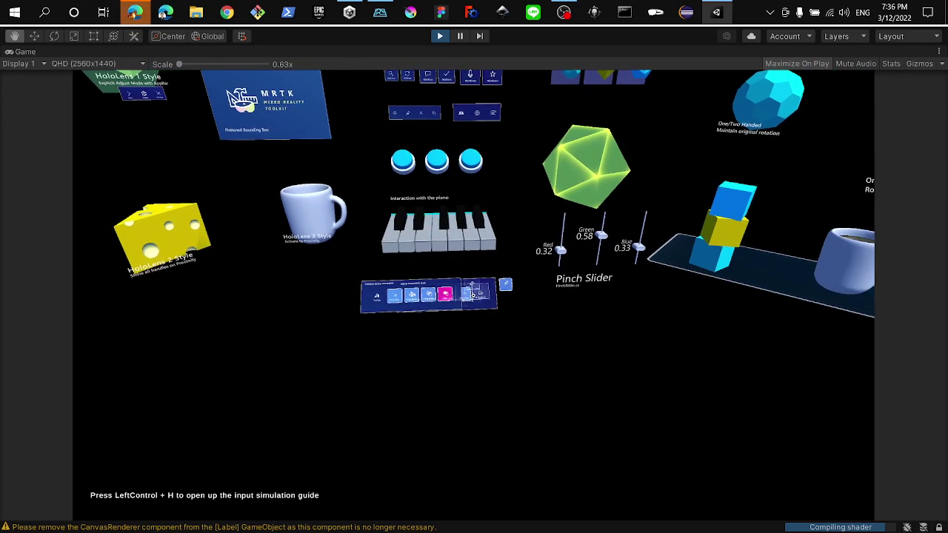
Step: Return to the hub, open Tooltip Examples to view the rover tooltips, then go Home
{"action": "left_click", "coordinate": [333, 301]}
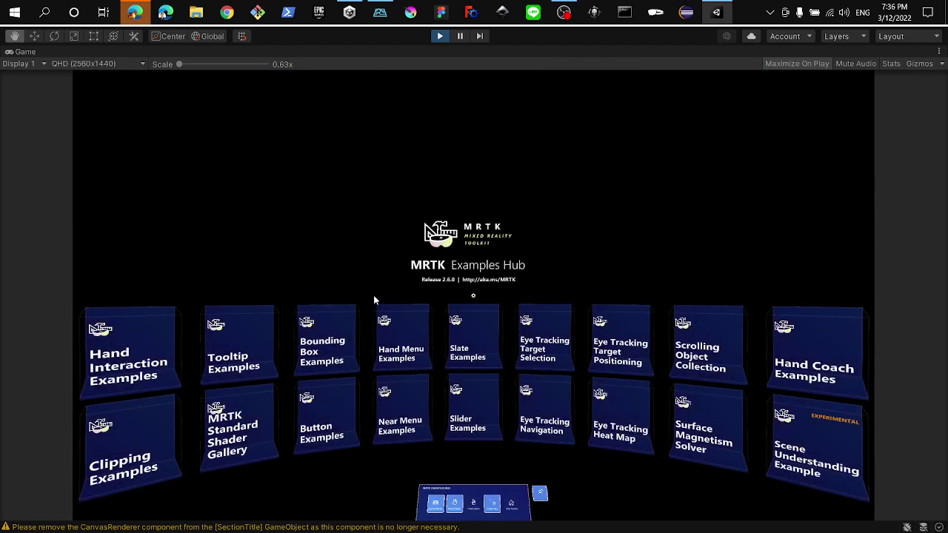
{"action": "mouse_move", "coordinate": [333, 301]}
{"action": "right_mouse_down"}
{"action": "mouse_move", "coordinate": [434, 301]}
{"action": "mouse_move", "coordinate": [334, 301]}
{"action": "right_mouse_up"}
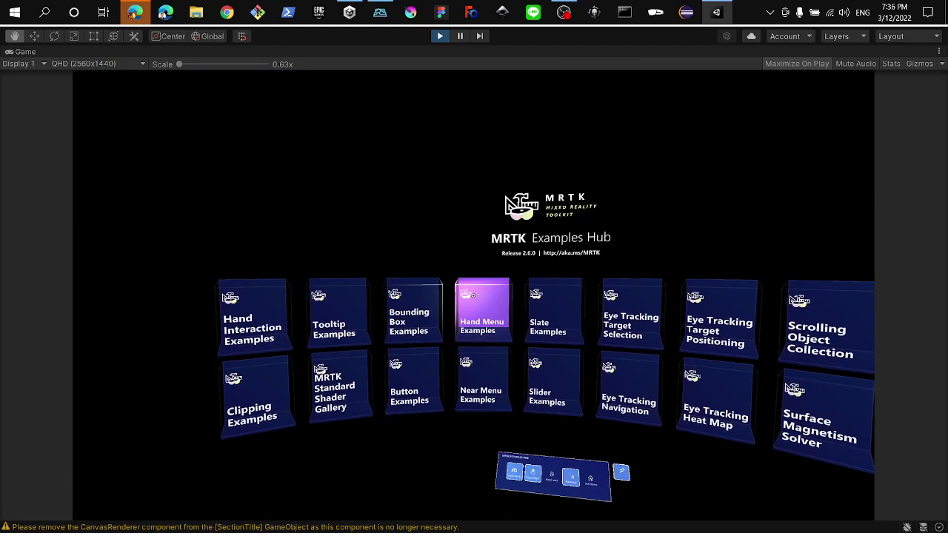
{"action": "right_click_drag", "start_coordinate": [474, 296], "coordinate": [448, 296]}
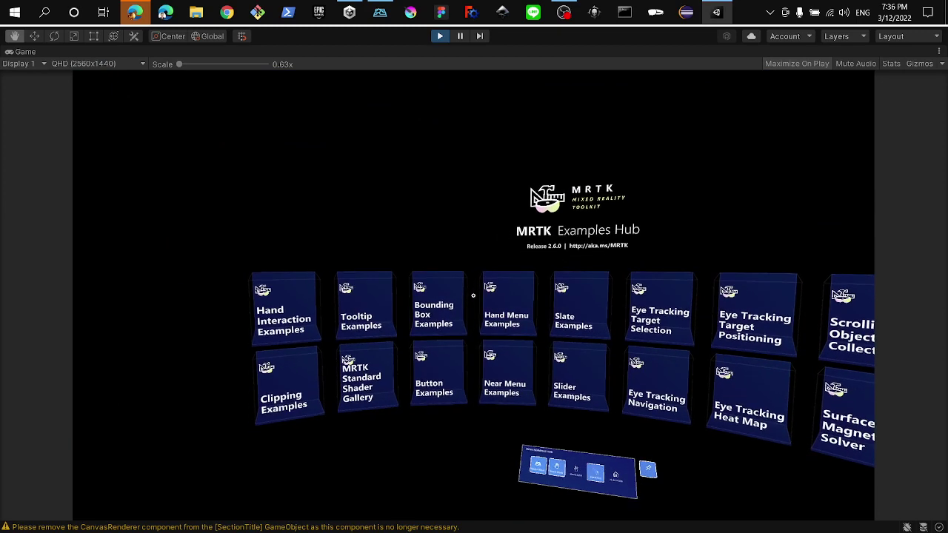
{"action": "right_click_drag", "start_coordinate": [474, 296], "coordinate": [363, 295]}
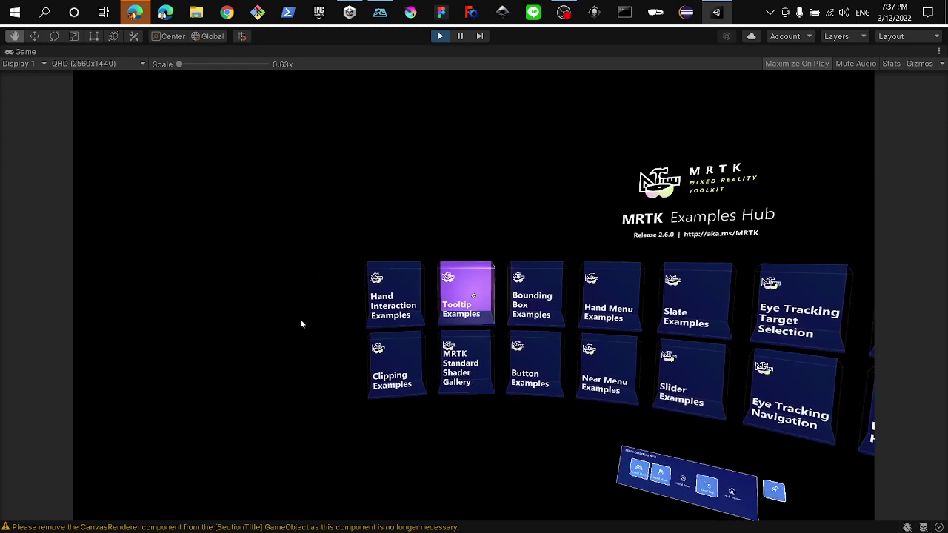
{"action": "left_click", "coordinate": [474, 295]}
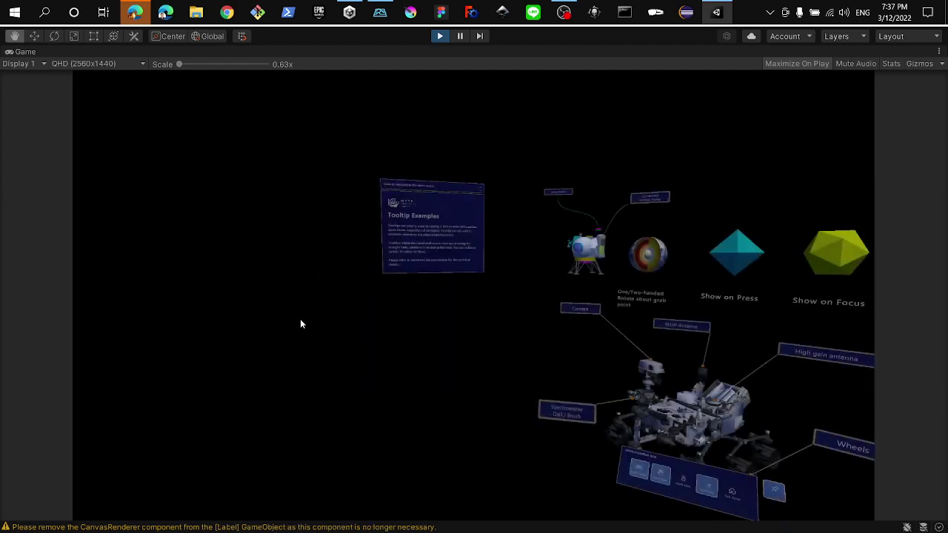
{"action": "right_click_drag", "start_coordinate": [300, 323], "coordinate": [740, 324]}
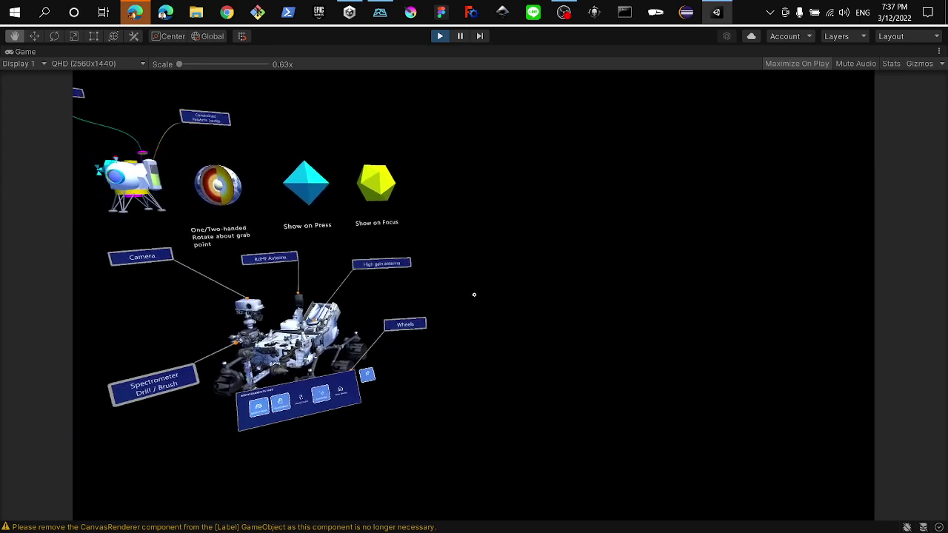
{"action": "right_click_drag", "start_coordinate": [474, 294], "coordinate": [326, 384]}
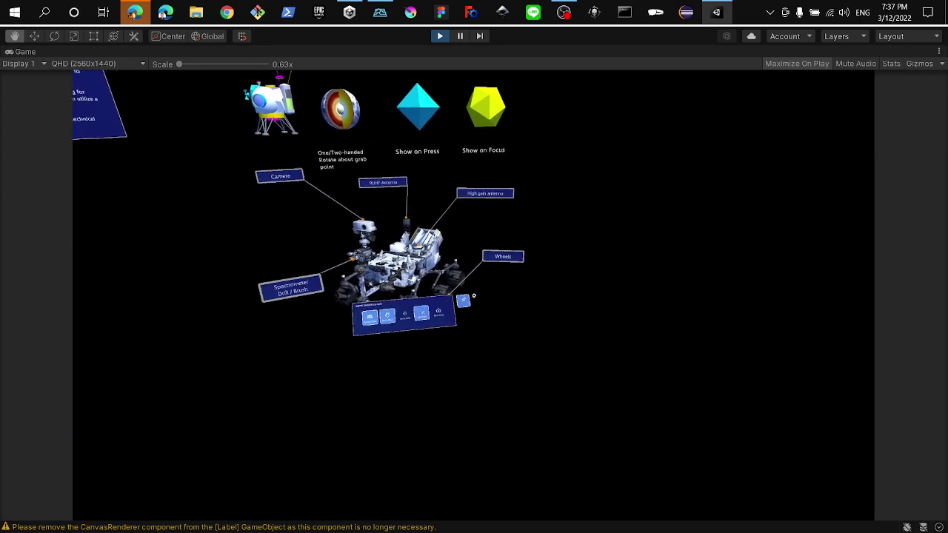
{"action": "left_click", "coordinate": [334, 400]}
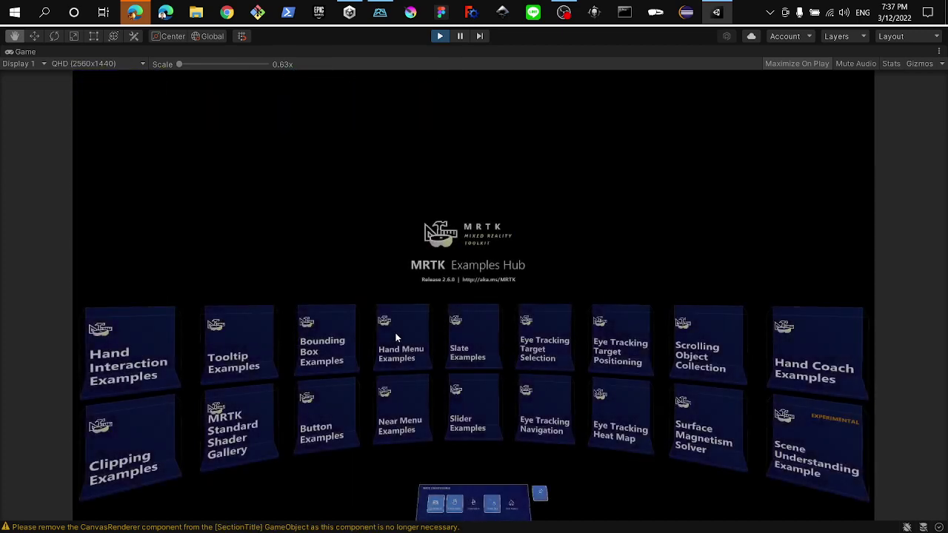
Step: Open Bounding Box Examples and approach the mugs, then aim at the Clipping Examples card
{"action": "right_click_drag", "start_coordinate": [396, 337], "coordinate": [267, 414]}
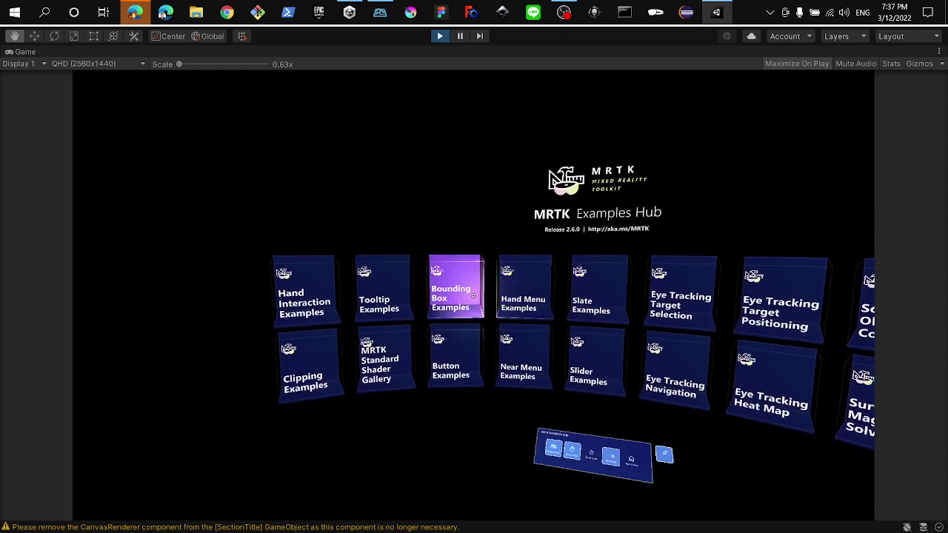
{"action": "left_click", "coordinate": [343, 362]}
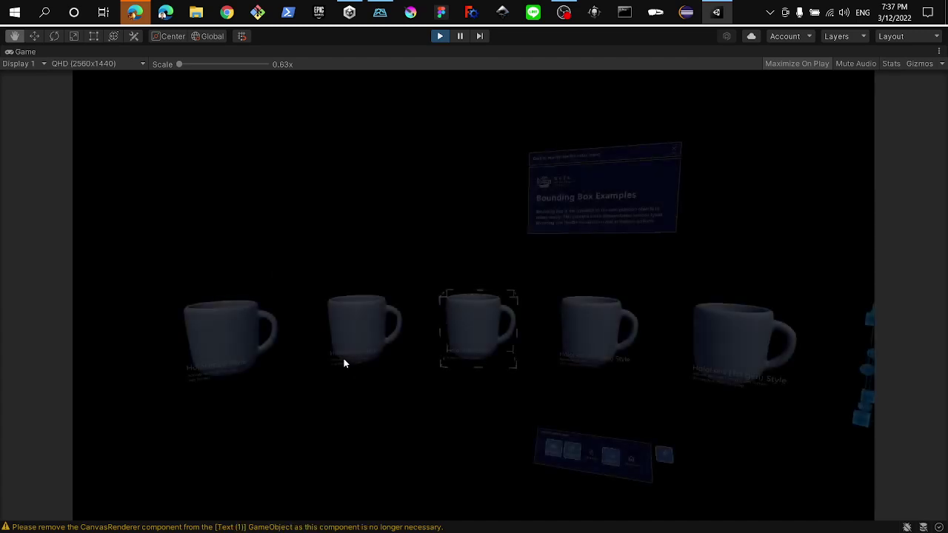
{"action": "key", "text": "w"}
{"action": "right_click_drag", "start_coordinate": [473, 266], "coordinate": [473, 295]}
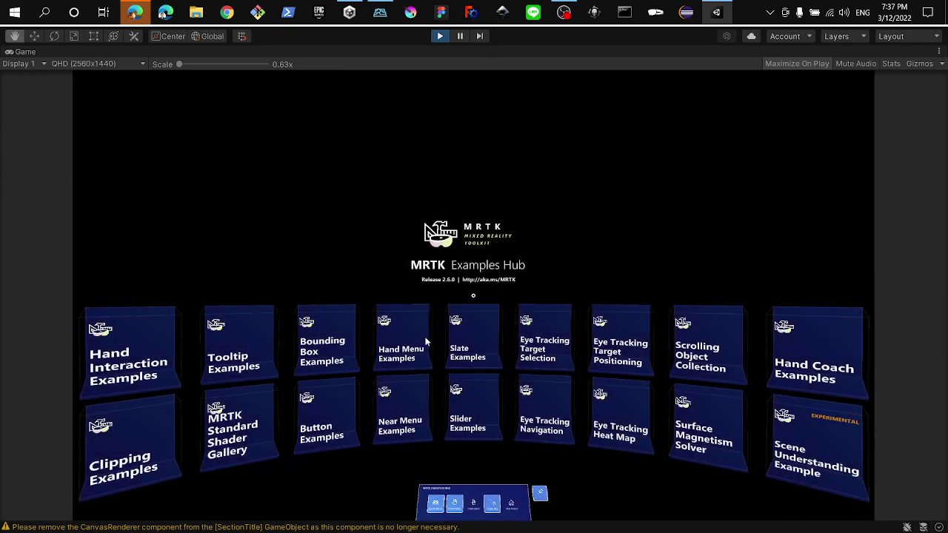
{"action": "mouse_move", "coordinate": [473, 266]}
{"action": "right_mouse_down"}
{"action": "mouse_move", "coordinate": [465, 291]}
{"action": "mouse_move", "coordinate": [400, 296]}
{"action": "right_mouse_up"}
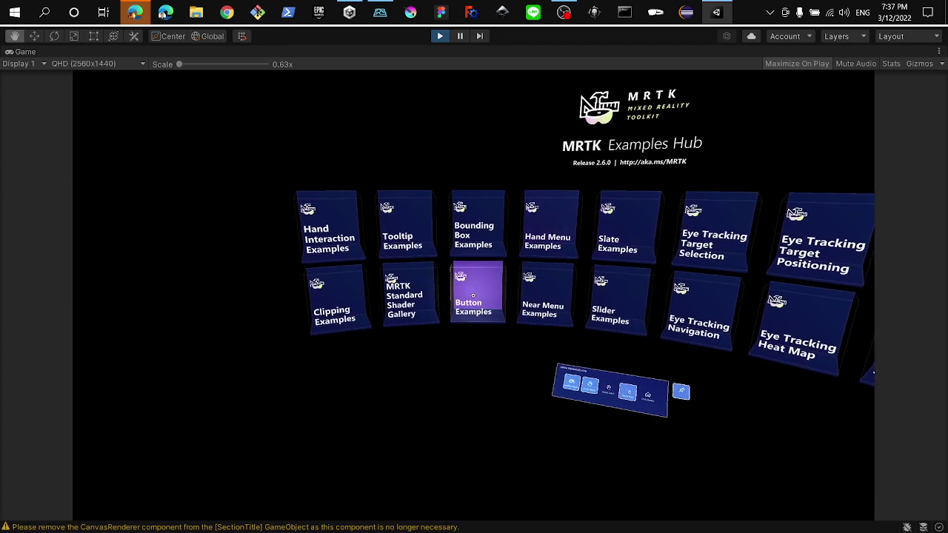
{"action": "right_click_drag", "start_coordinate": [473, 295], "coordinate": [355, 296]}
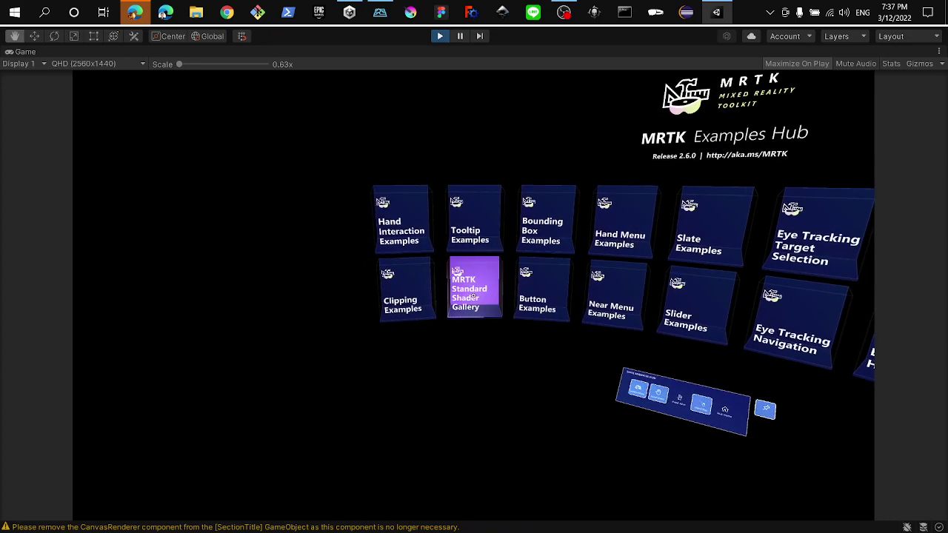
Step: Open Clipping Examples and push the clipping plane, sphere and box into the heart
{"action": "left_click", "coordinate": [319, 391]}
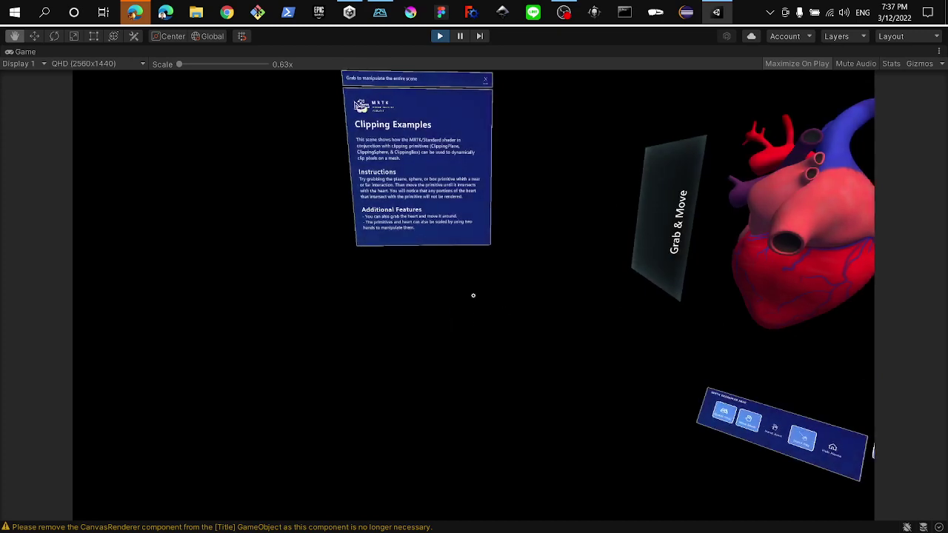
{"action": "mouse_move", "coordinate": [388, 334]}
{"action": "right_mouse_down"}
{"action": "mouse_move", "coordinate": [585, 334]}
{"action": "mouse_move", "coordinate": [569, 263]}
{"action": "right_mouse_up"}
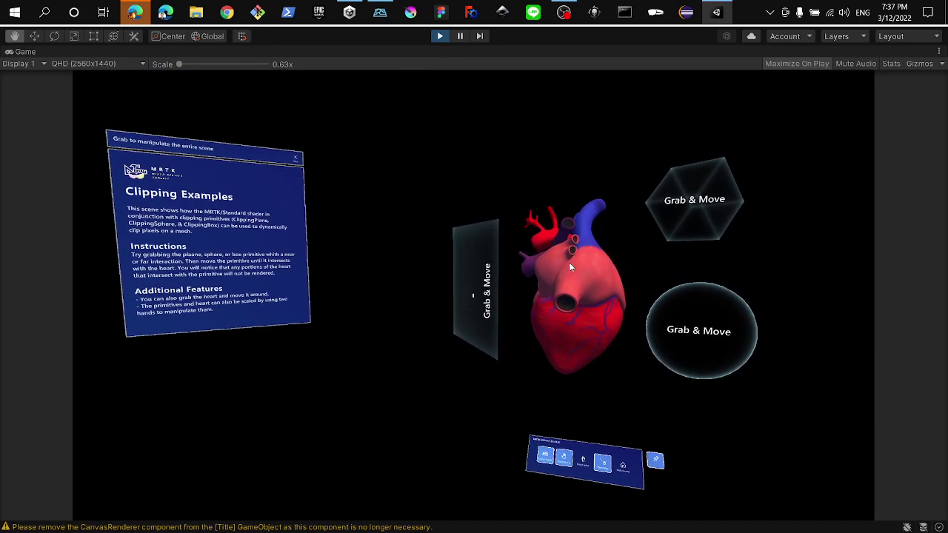
{"action": "mouse_move", "coordinate": [487, 310]}
{"action": "left_mouse_down"}
{"action": "mouse_move", "coordinate": [582, 323]}
{"action": "mouse_move", "coordinate": [556, 326]}
{"action": "left_mouse_up"}
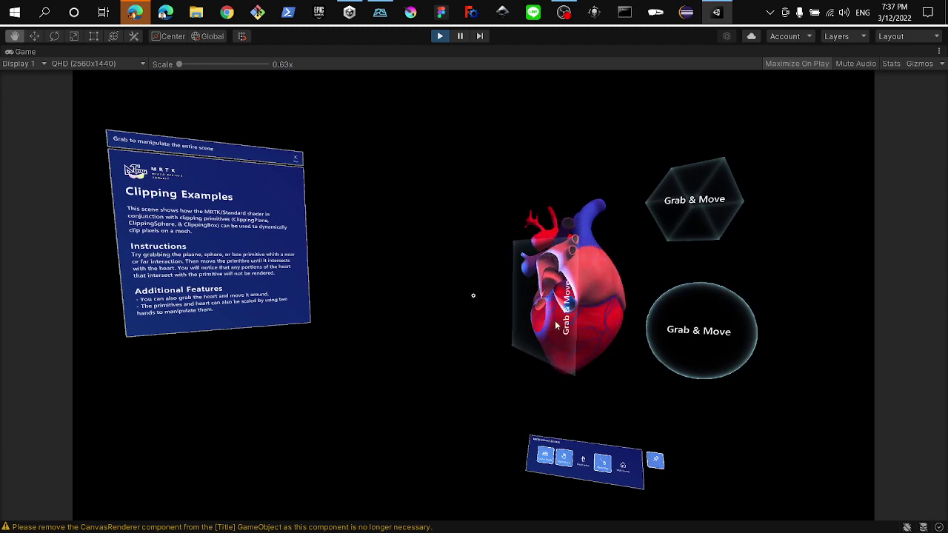
{"action": "right_click_drag", "start_coordinate": [698, 340], "coordinate": [762, 354]}
{"action": "left_click_drag", "start_coordinate": [692, 346], "coordinate": [645, 340]}
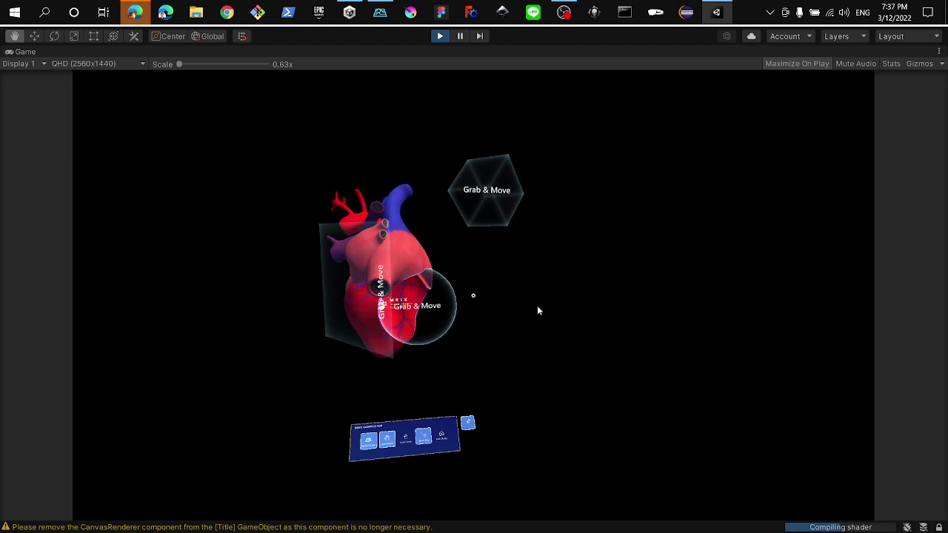
{"action": "right_click_drag", "start_coordinate": [522, 291], "coordinate": [530, 257]}
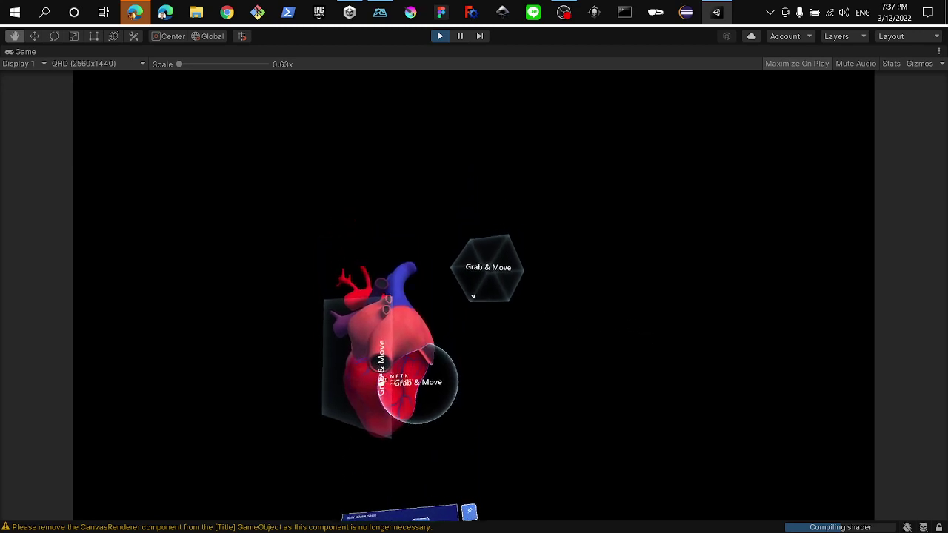
{"action": "left_click_drag", "start_coordinate": [529, 257], "coordinate": [454, 308]}
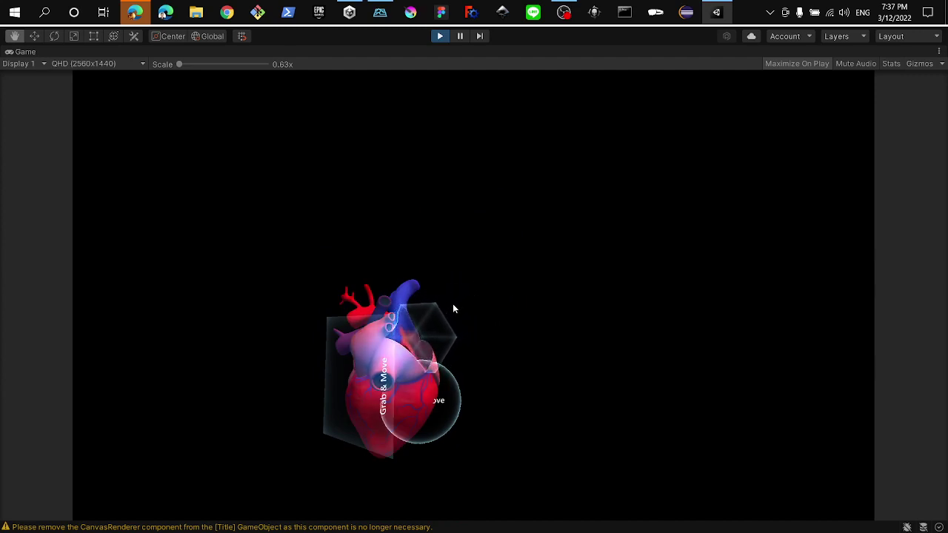
Step: Look around to read the Clipping Examples info panel, then turn back to the heart
{"action": "right_click_drag", "start_coordinate": [454, 308], "coordinate": [472, 294]}
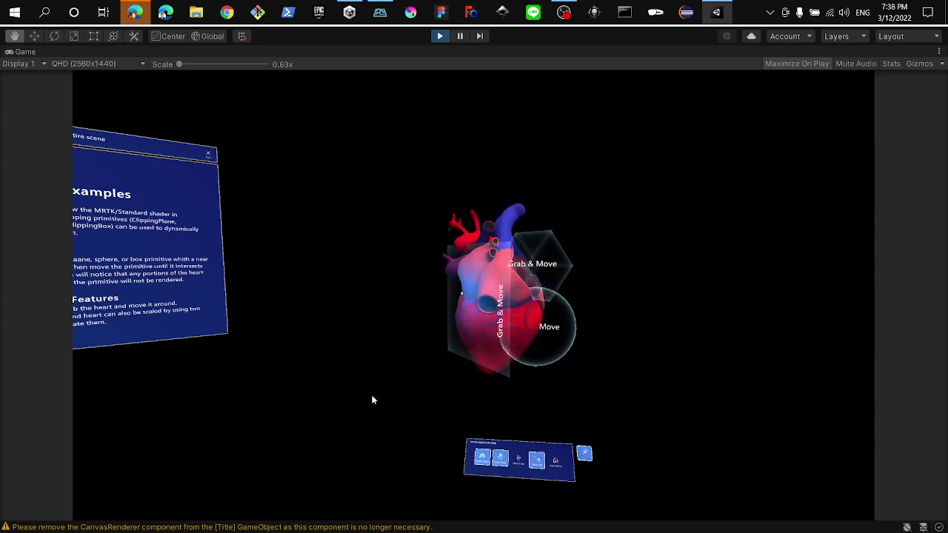
{"action": "mouse_move", "coordinate": [497, 389]}
{"action": "right_mouse_down"}
{"action": "mouse_move", "coordinate": [414, 388]}
{"action": "mouse_move", "coordinate": [575, 384]}
{"action": "right_mouse_up"}
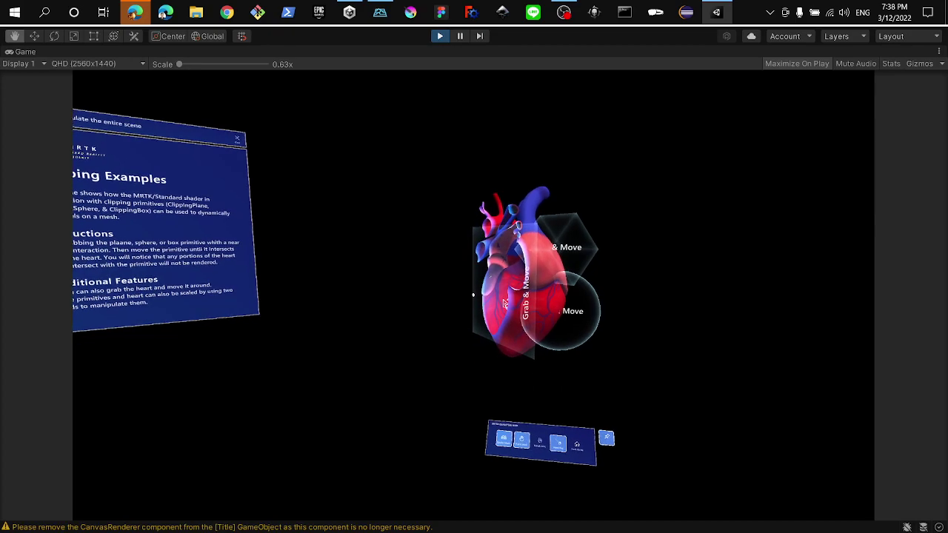
{"action": "right_click_drag", "start_coordinate": [533, 383], "coordinate": [414, 383]}
{"action": "mouse_move", "coordinate": [473, 295]}
{"action": "right_mouse_down"}
{"action": "mouse_move", "coordinate": [443, 154]}
{"action": "mouse_move", "coordinate": [396, 152]}
{"action": "right_mouse_up"}
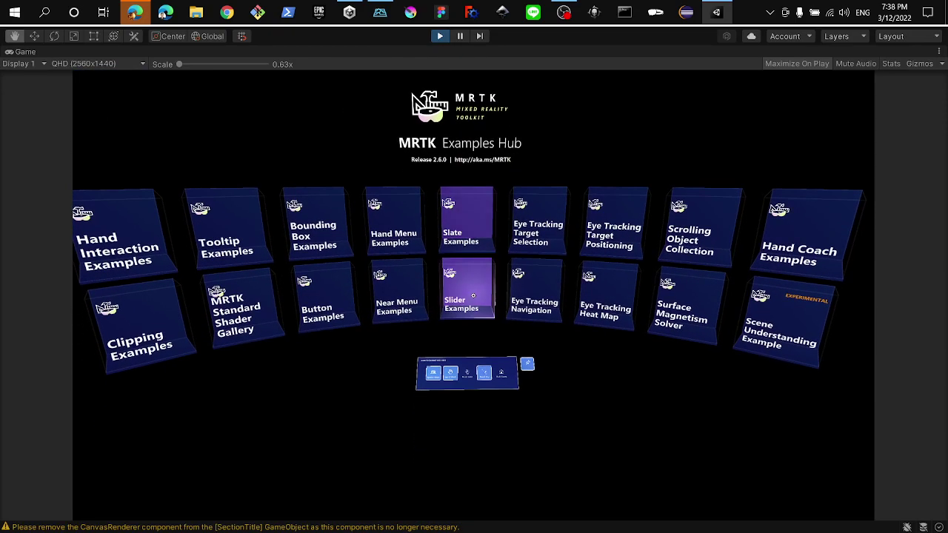
Step: Open the Button Examples scene, walk forward among the pressable buttons, then return to the hub
{"action": "right_click_drag", "start_coordinate": [473, 296], "coordinate": [413, 303]}
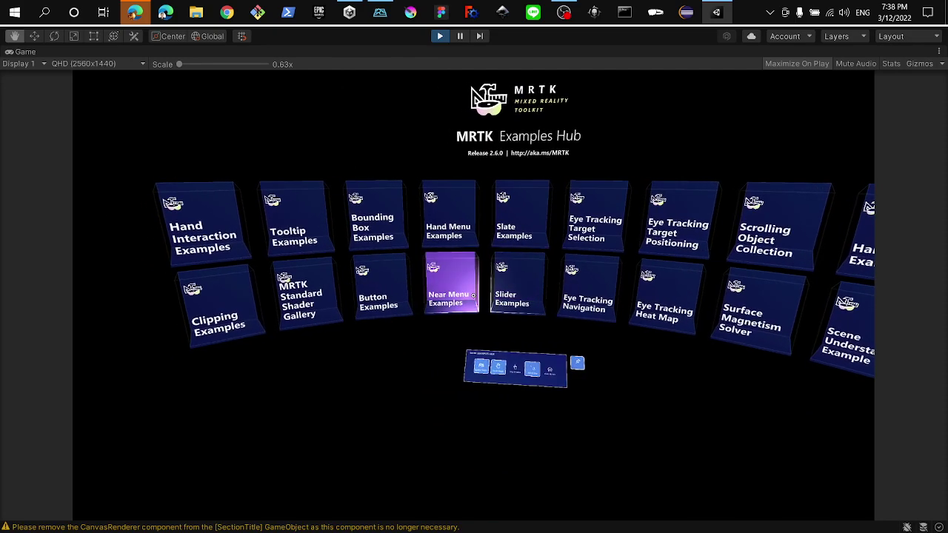
{"action": "right_click_drag", "start_coordinate": [473, 296], "coordinate": [429, 300]}
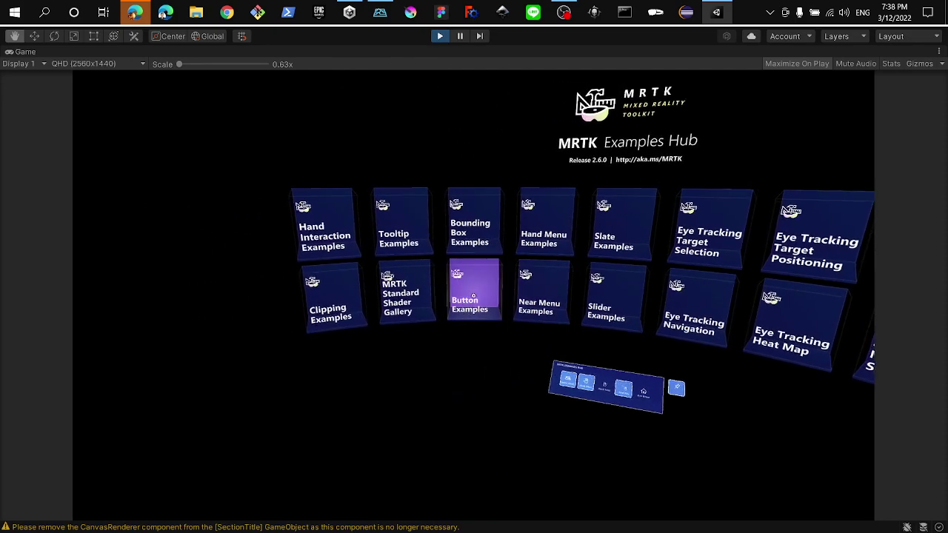
{"action": "left_click", "coordinate": [427, 426]}
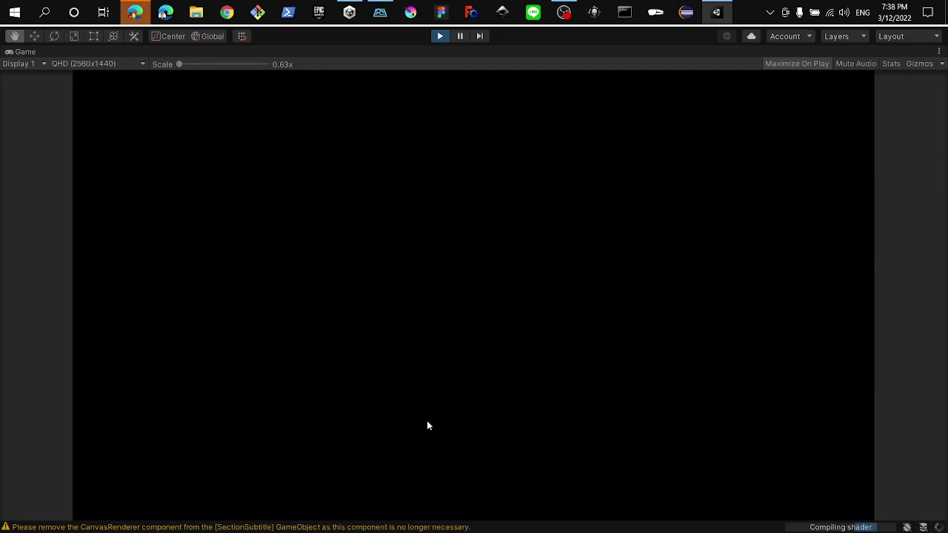
{"action": "right_click_drag", "start_coordinate": [427, 426], "coordinate": [488, 423]}
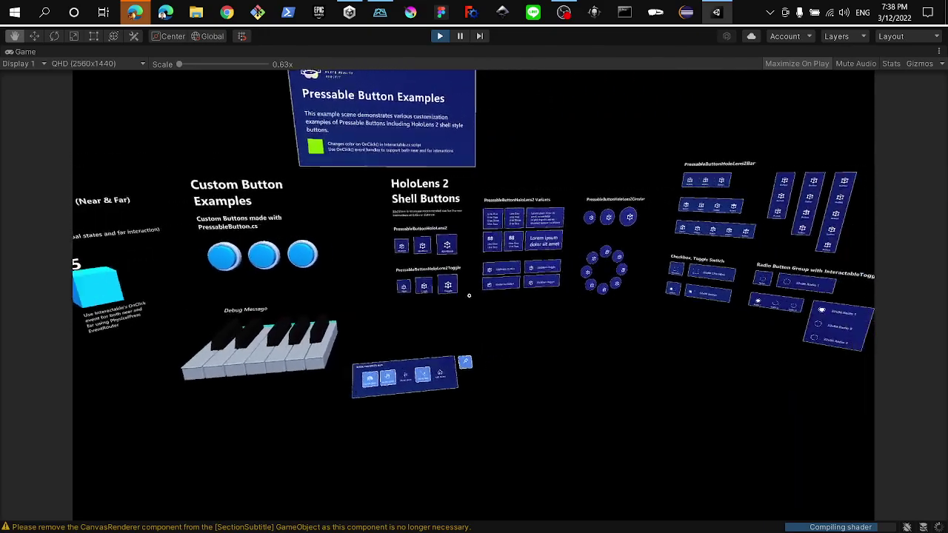
{"action": "right_click_drag", "start_coordinate": [469, 296], "coordinate": [473, 296]}
{"action": "key", "text": "w"}
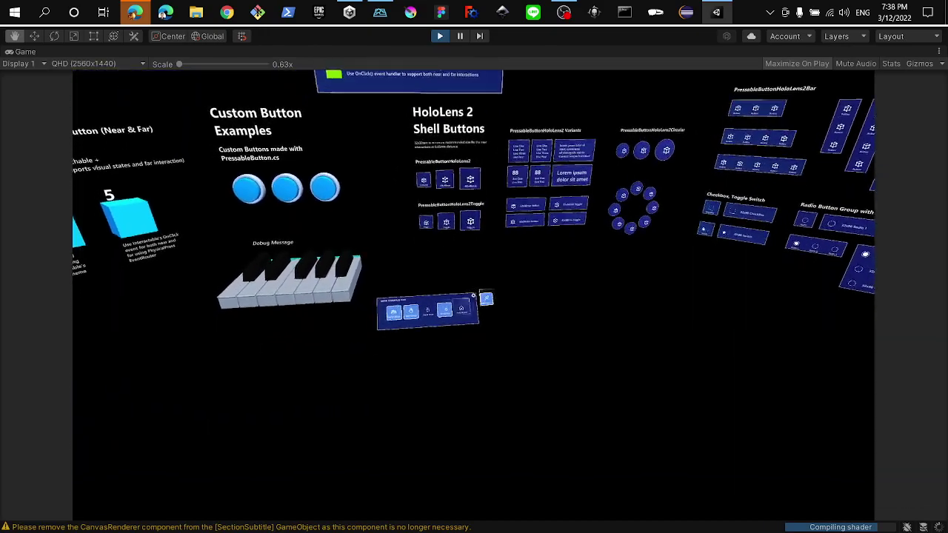
{"action": "key", "text": "w"}
{"action": "left_click", "coordinate": [546, 388]}
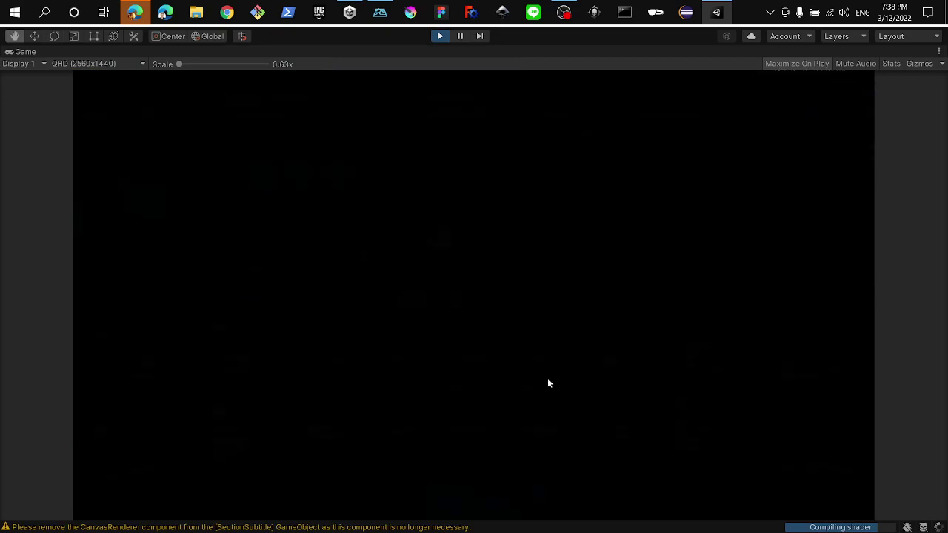
Step: Open the MRTK Standard Shader Gallery, view the shader ball gallery, then go back to the hub
{"action": "right_click_drag", "start_coordinate": [472, 295], "coordinate": [472, 294]}
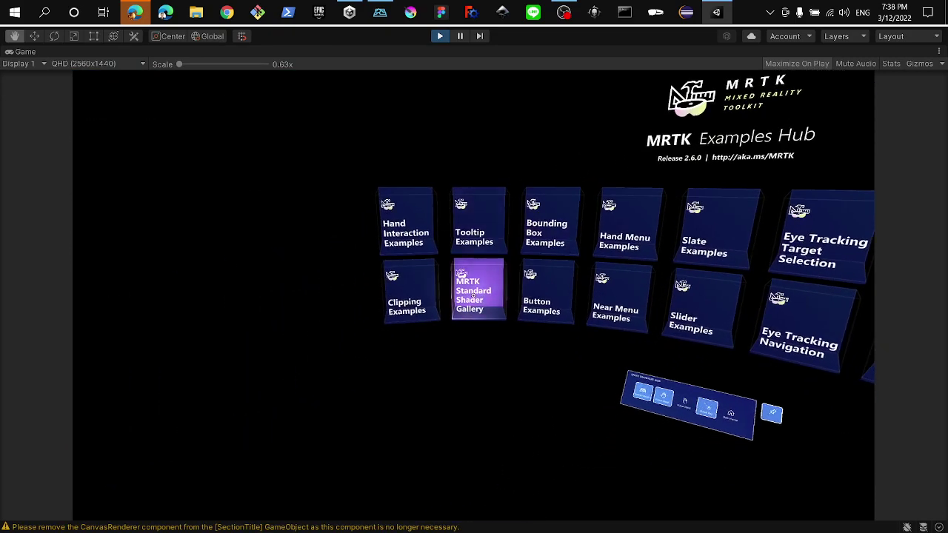
{"action": "left_click", "coordinate": [465, 431]}
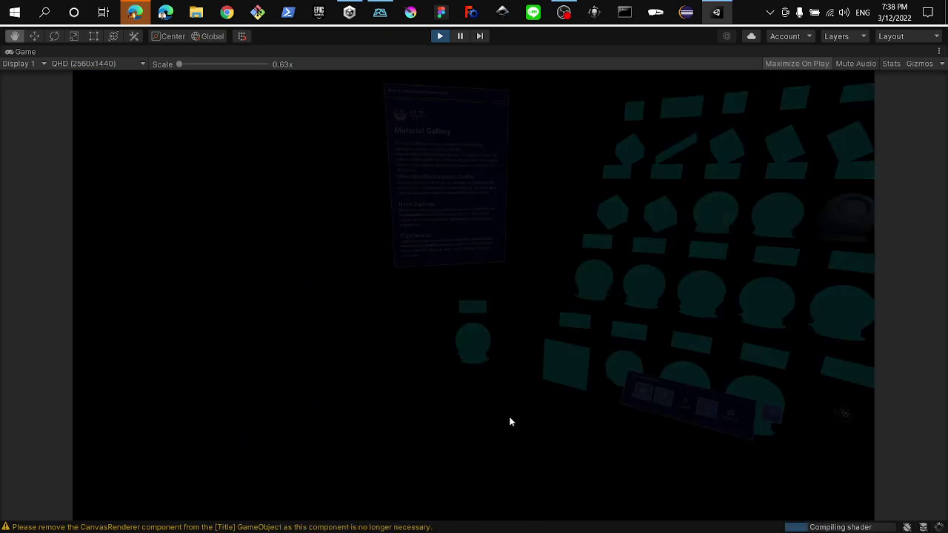
{"action": "right_click_drag", "start_coordinate": [509, 422], "coordinate": [511, 421]}
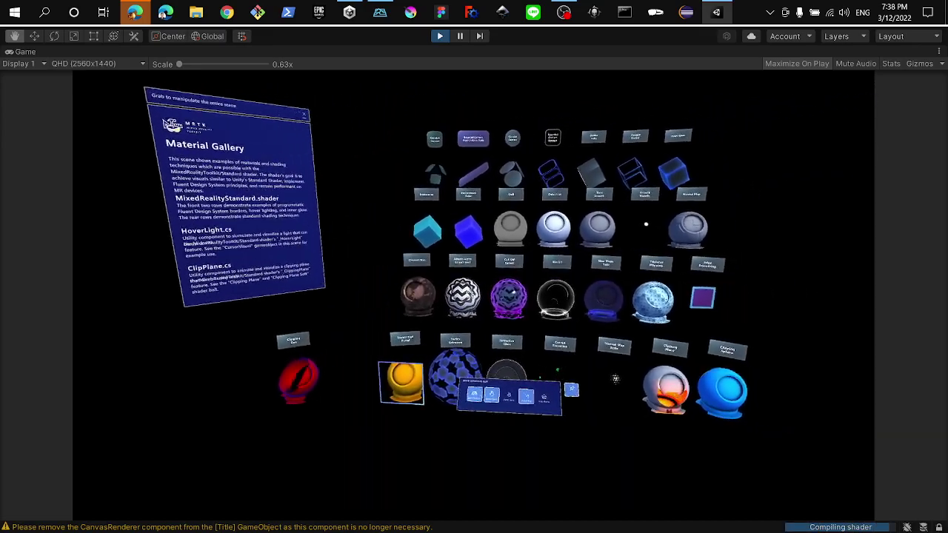
{"action": "mouse_move", "coordinate": [555, 390]}
{"action": "right_mouse_down"}
{"action": "mouse_move", "coordinate": [516, 368]}
{"action": "mouse_move", "coordinate": [653, 325]}
{"action": "mouse_move", "coordinate": [538, 270]}
{"action": "right_mouse_up"}
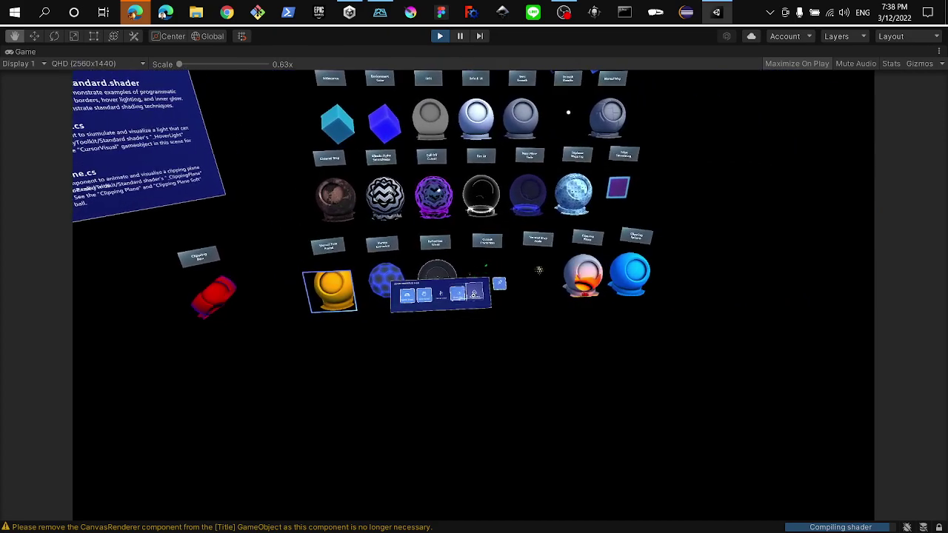
{"action": "left_click", "coordinate": [667, 457]}
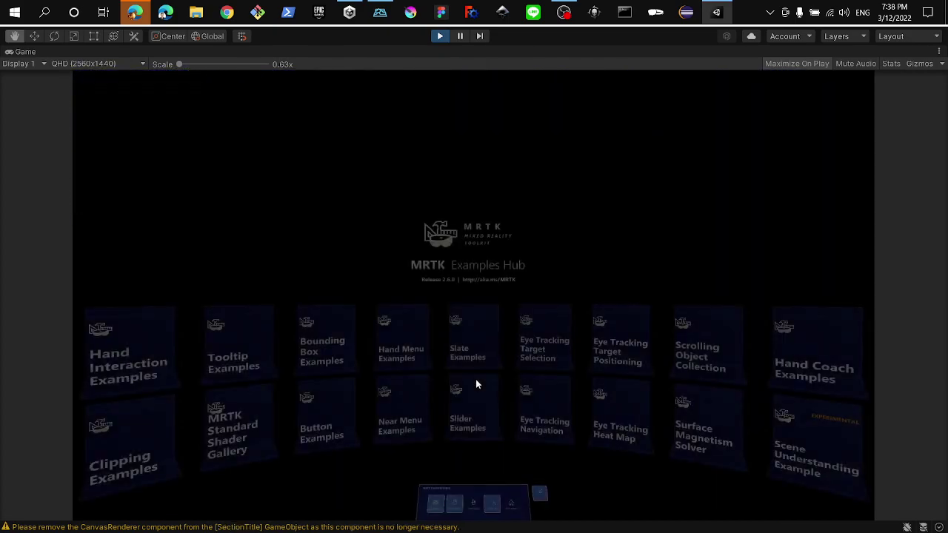
Step: Open the Surface Magnetism Solver example and look around the TapToPlace scene
{"action": "mouse_move", "coordinate": [471, 393]}
{"action": "right_mouse_down"}
{"action": "mouse_move", "coordinate": [563, 474]}
{"action": "mouse_move", "coordinate": [651, 518]}
{"action": "mouse_move", "coordinate": [733, 526]}
{"action": "right_mouse_up"}
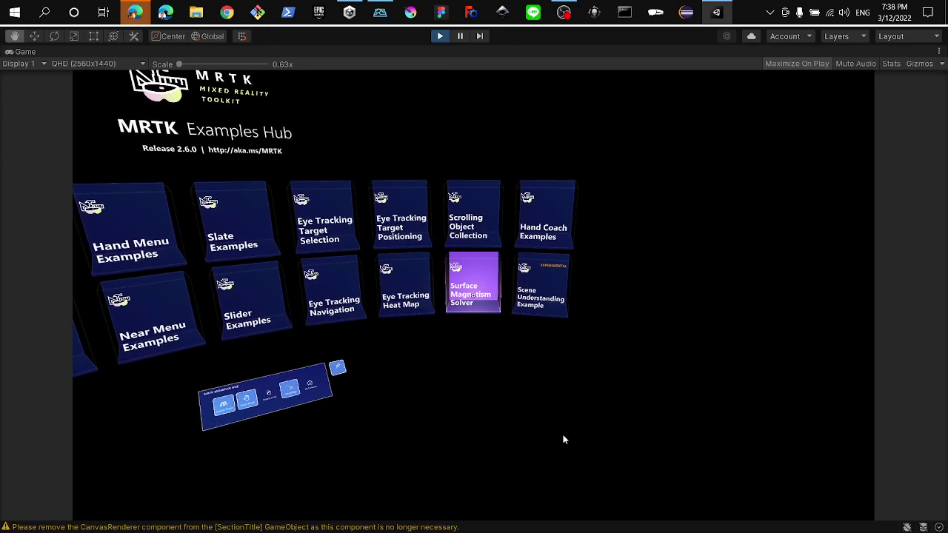
{"action": "left_click", "coordinate": [563, 439]}
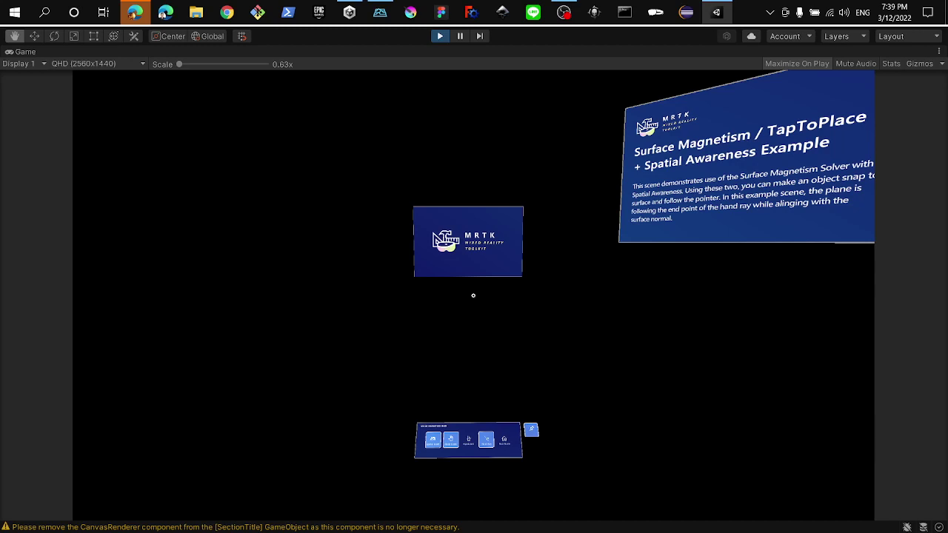
{"action": "mouse_move", "coordinate": [474, 295]}
{"action": "right_mouse_down"}
{"action": "mouse_move", "coordinate": [518, 296]}
{"action": "mouse_move", "coordinate": [473, 285]}
{"action": "right_mouse_up"}
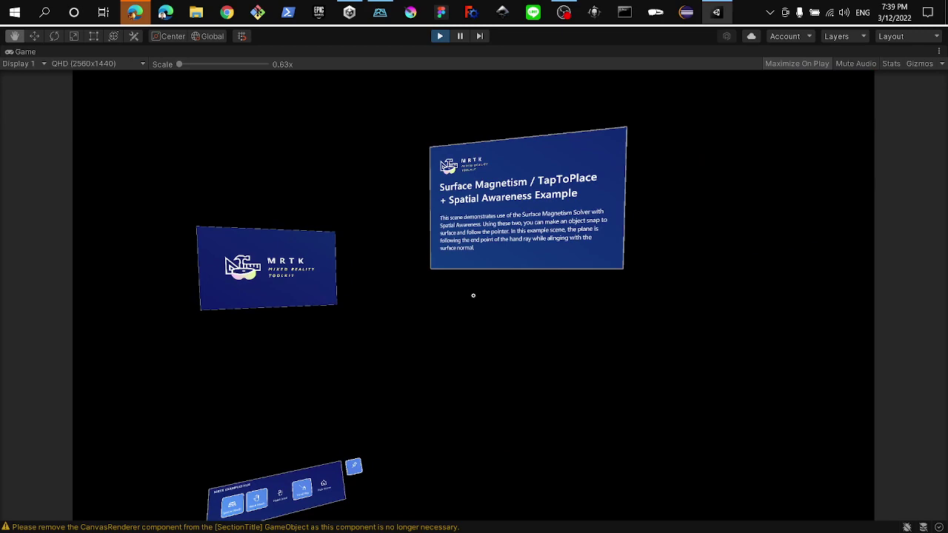
{"action": "mouse_move", "coordinate": [473, 295]}
{"action": "right_mouse_down"}
{"action": "mouse_move", "coordinate": [466, 356]}
{"action": "mouse_move", "coordinate": [470, 311]}
{"action": "mouse_move", "coordinate": [441, 273]}
{"action": "right_mouse_up"}
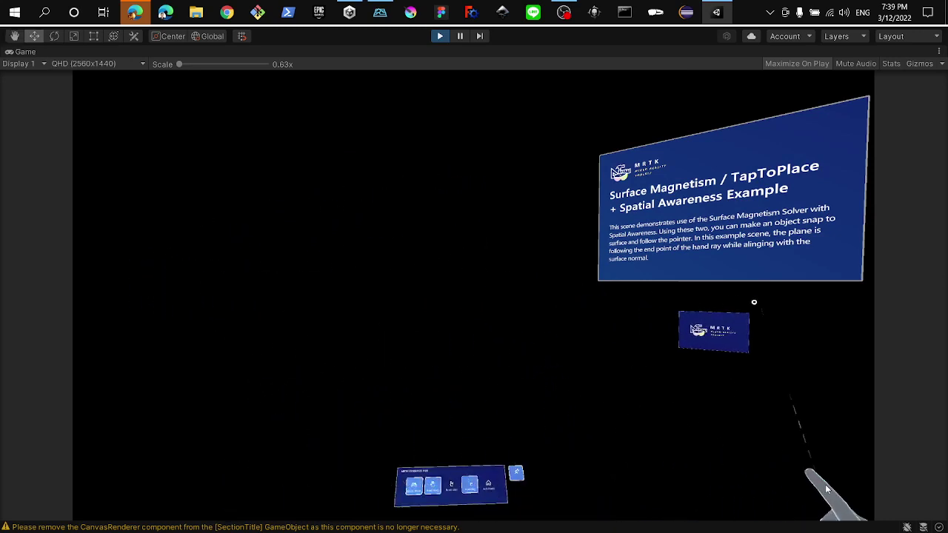
{"action": "mouse_move", "coordinate": [748, 478]}
{"action": "right_mouse_down"}
{"action": "mouse_move", "coordinate": [818, 452]}
{"action": "mouse_move", "coordinate": [633, 503]}
{"action": "right_mouse_up"}
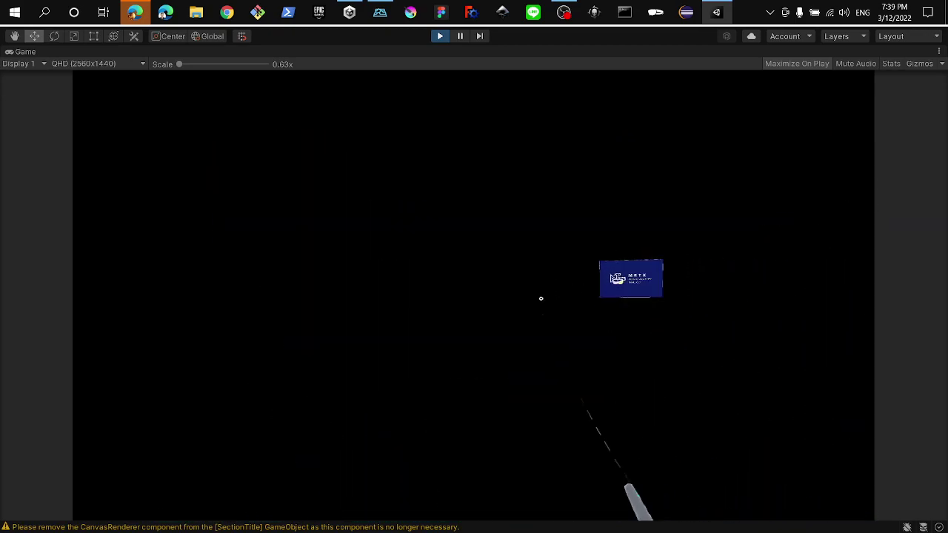
Step: Turn back to the hub menu and aim at the Hand Coach Examples tile
{"action": "right_click_drag", "start_coordinate": [549, 294], "coordinate": [741, 289]}
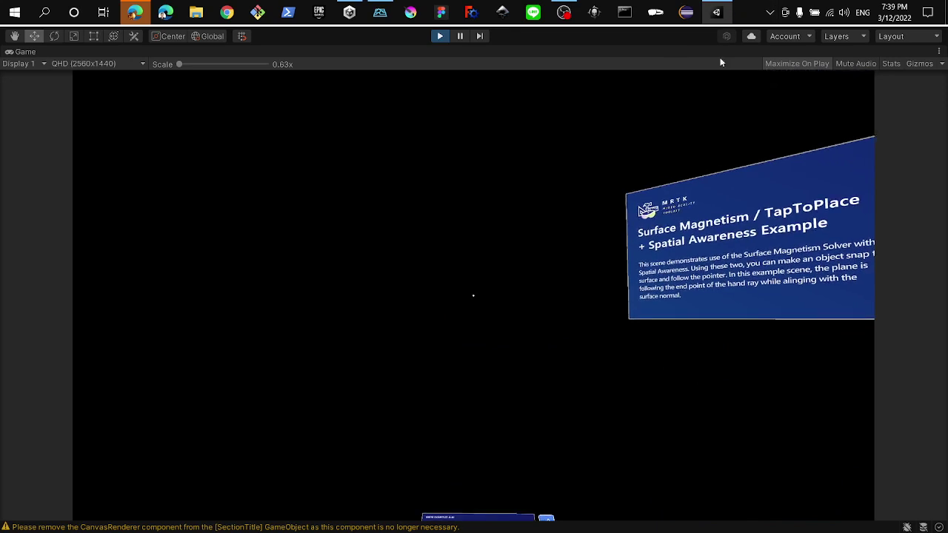
{"action": "right_click_drag", "start_coordinate": [646, 278], "coordinate": [656, 337]}
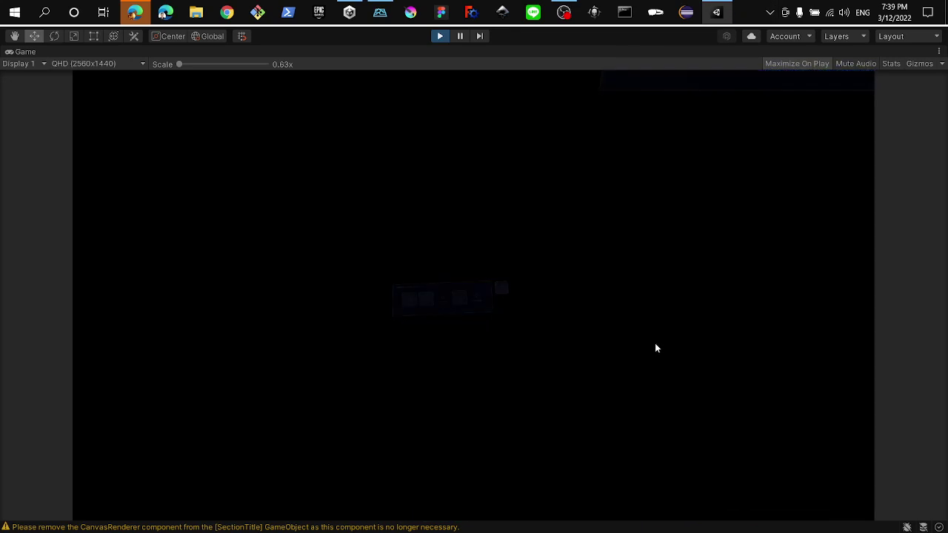
{"action": "right_click_drag", "start_coordinate": [469, 294], "coordinate": [473, 294]}
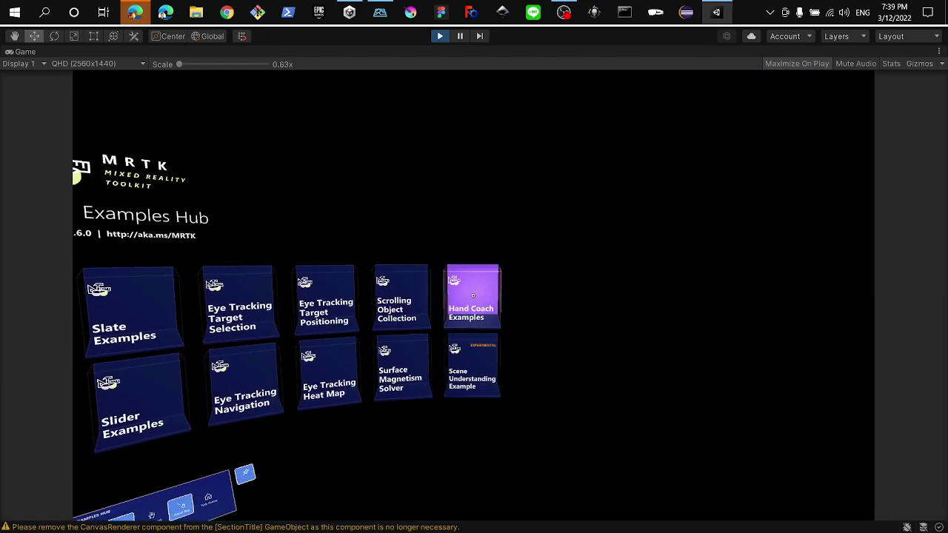
Step: Visit the Hand Coach Examples scene, then stop Play mode to return to editing MRTKExamplesHub
{"action": "left_click", "coordinate": [728, 373]}
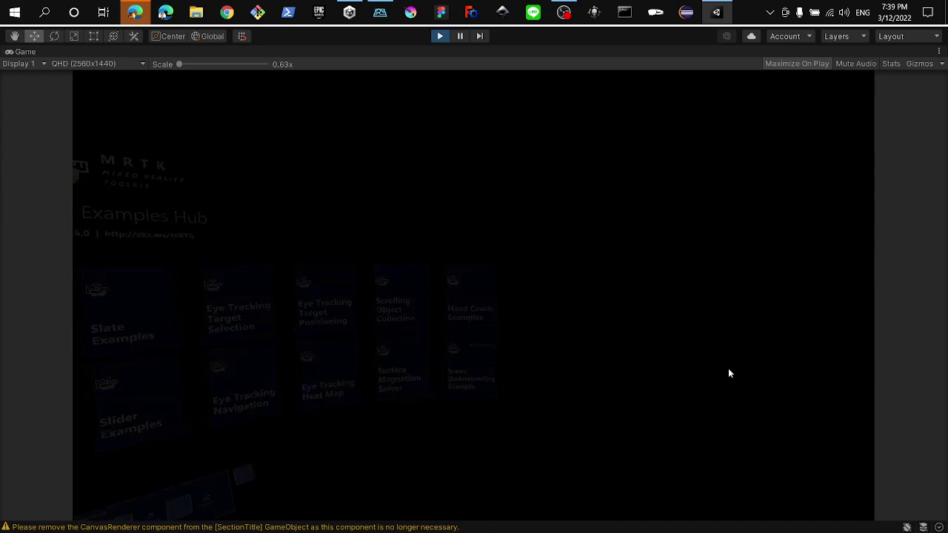
{"action": "right_click_drag", "start_coordinate": [729, 373], "coordinate": [729, 374]}
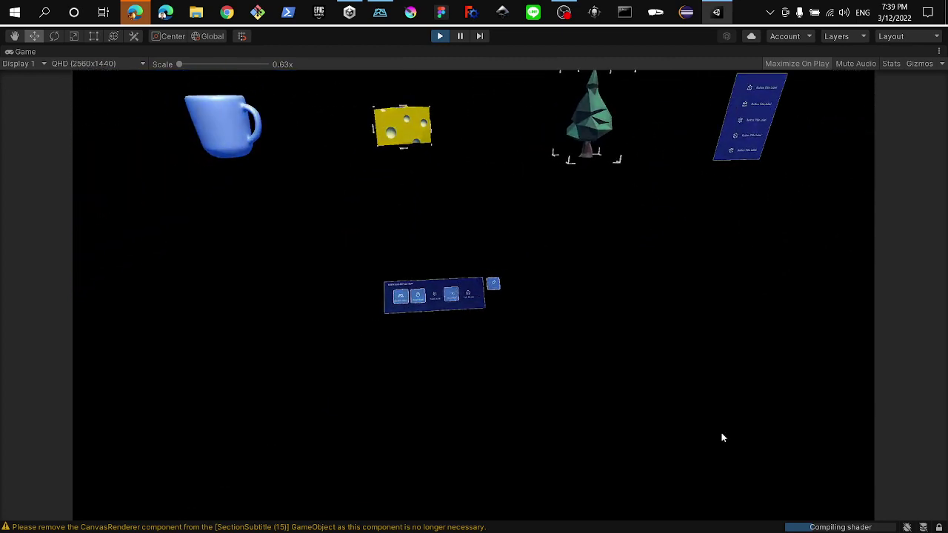
{"action": "left_click", "coordinate": [439, 37]}
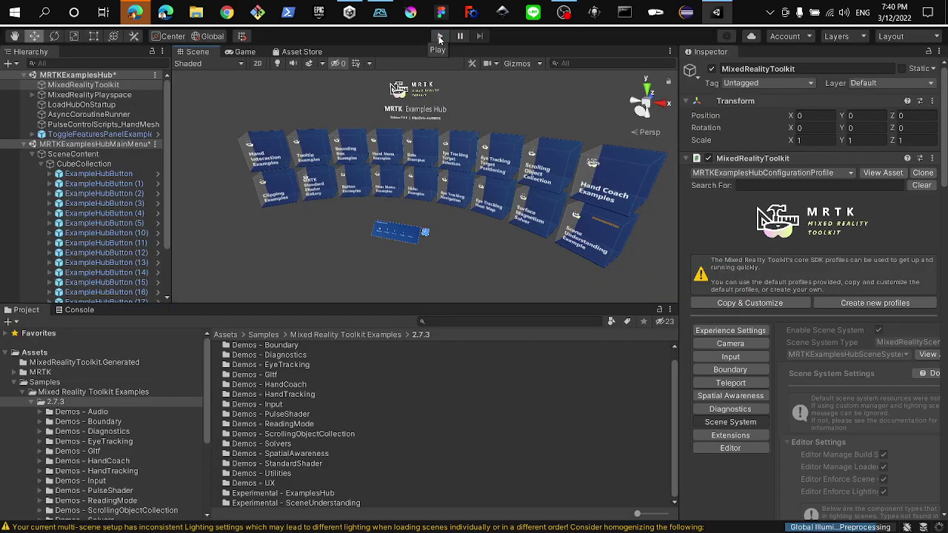